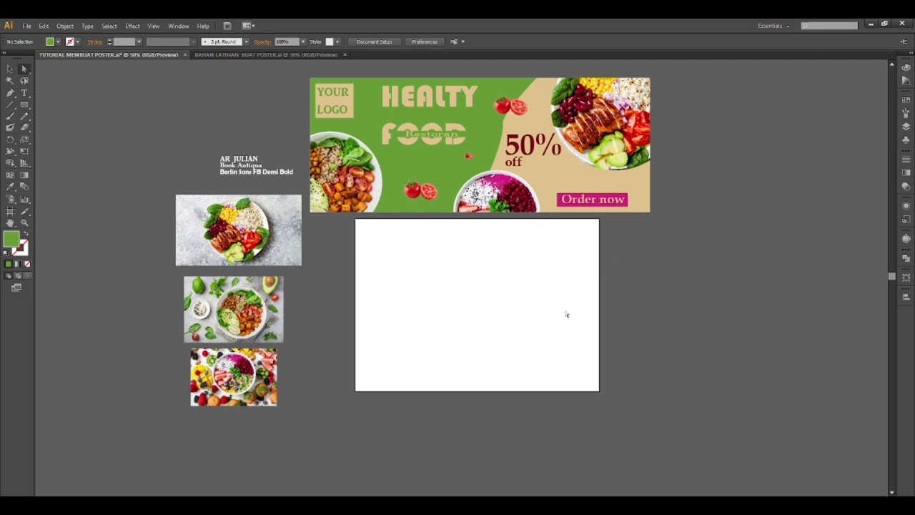
Step: Draw a green rectangle the size of the reference banner
scroll(568, 312, "up", 2)
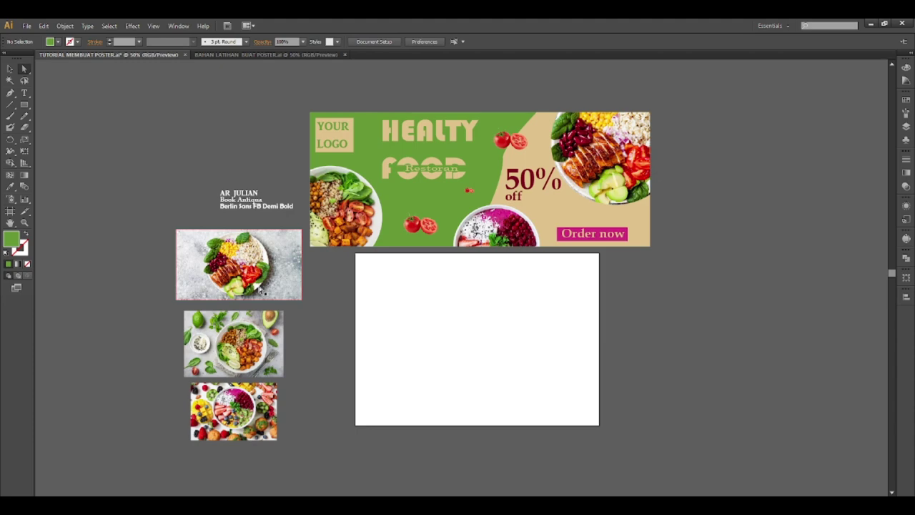
scroll(260, 289, "up", 2)
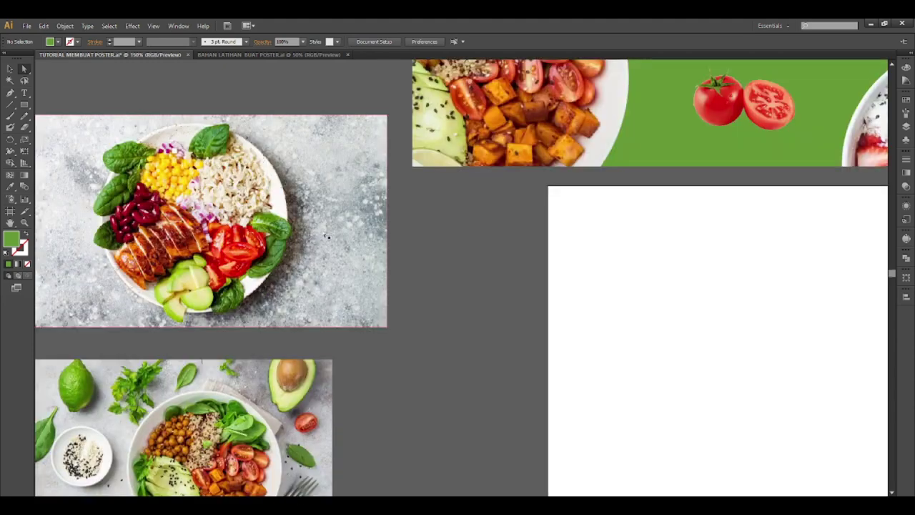
scroll(325, 234, "down", 2)
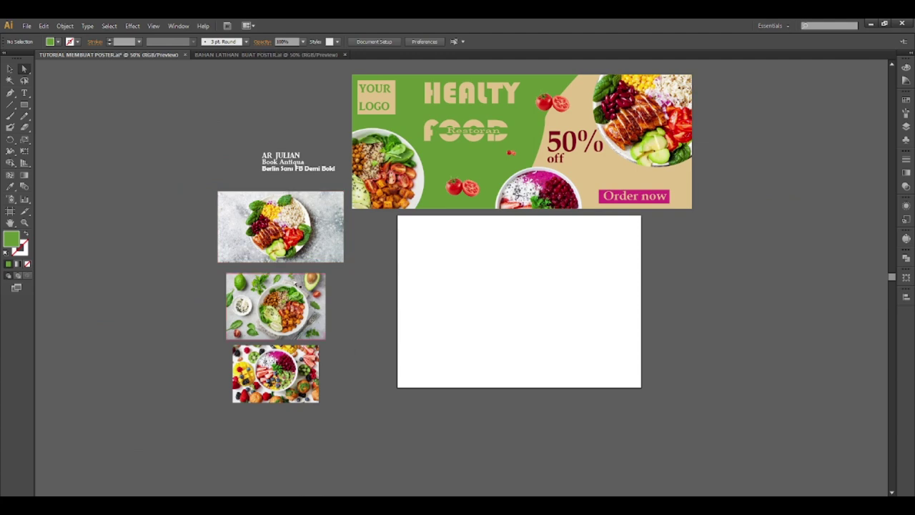
scroll(297, 285, "up", 1)
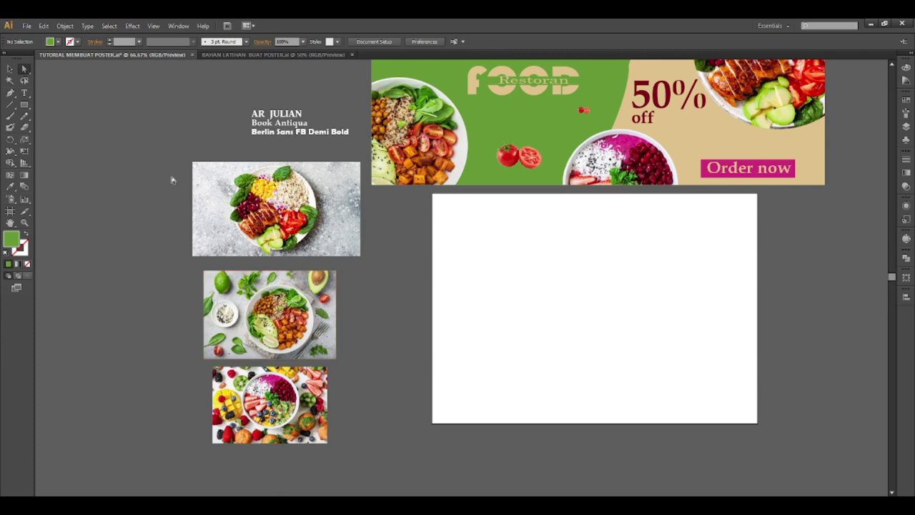
scroll(188, 183, "down", 1)
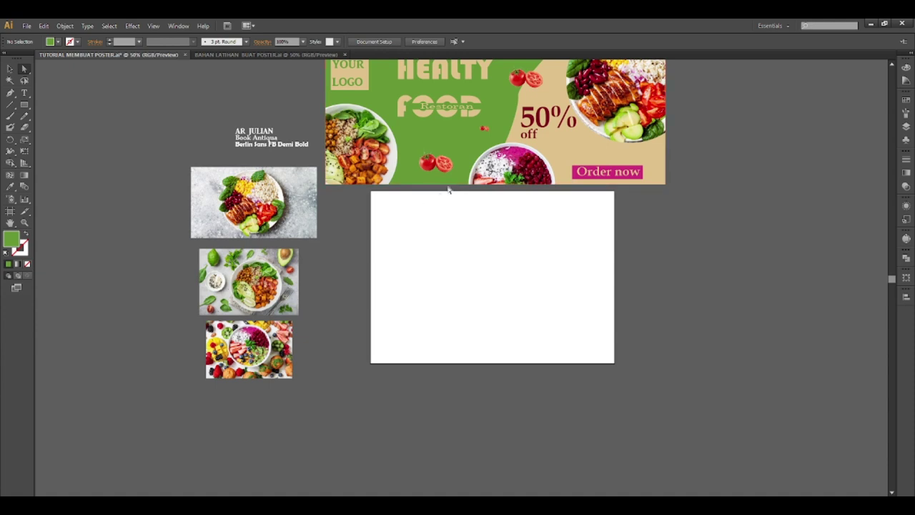
scroll(461, 185, "up", 1)
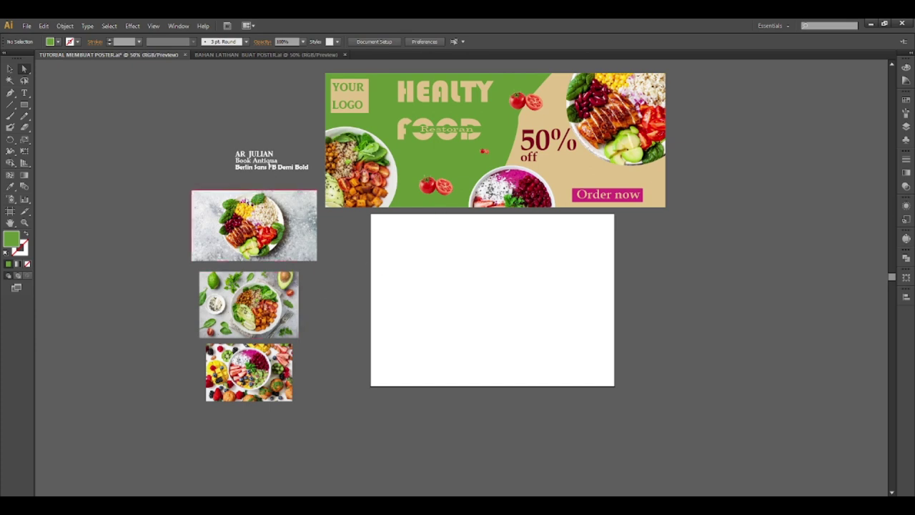
scroll(239, 161, "up", 1)
scroll(240, 161, "up", 1)
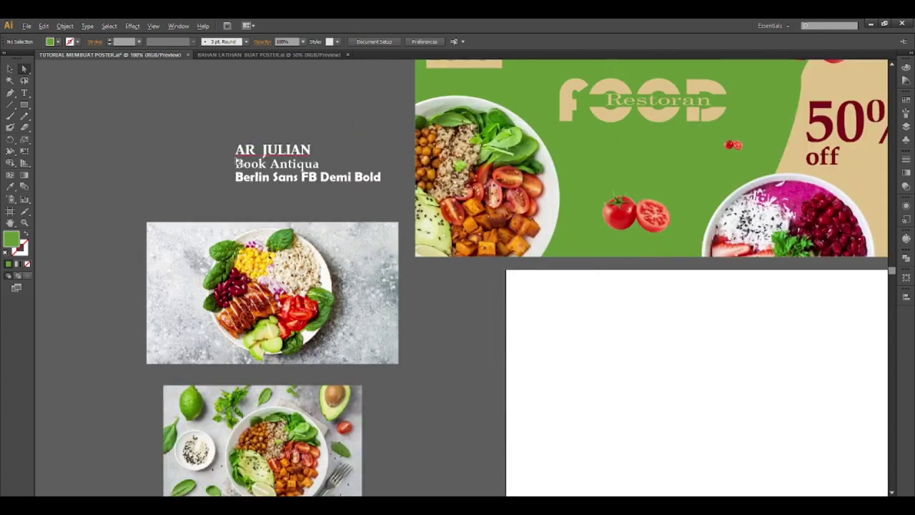
scroll(290, 120, "up", 1)
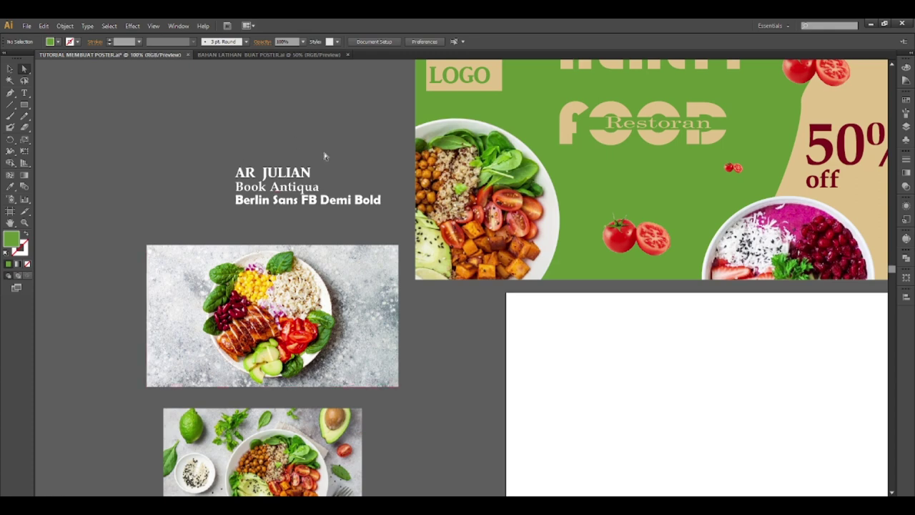
scroll(238, 204, "down", 1)
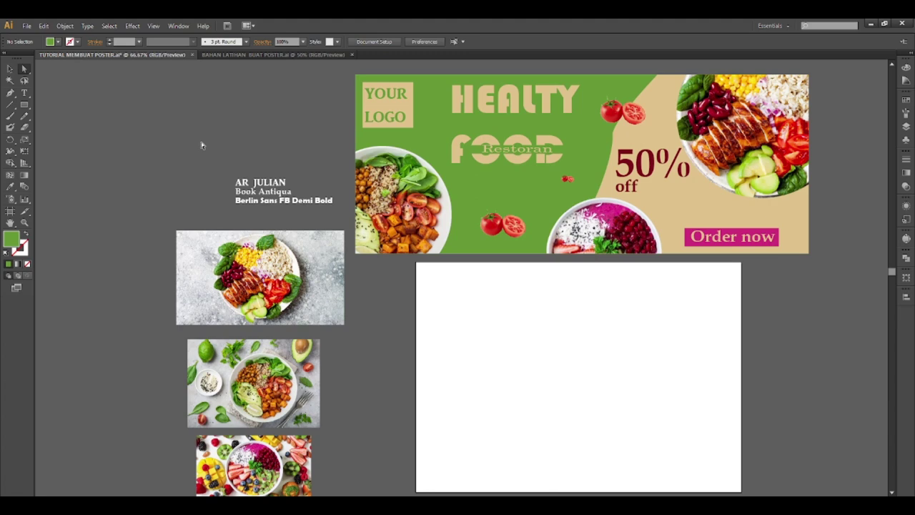
left_click(24, 106)
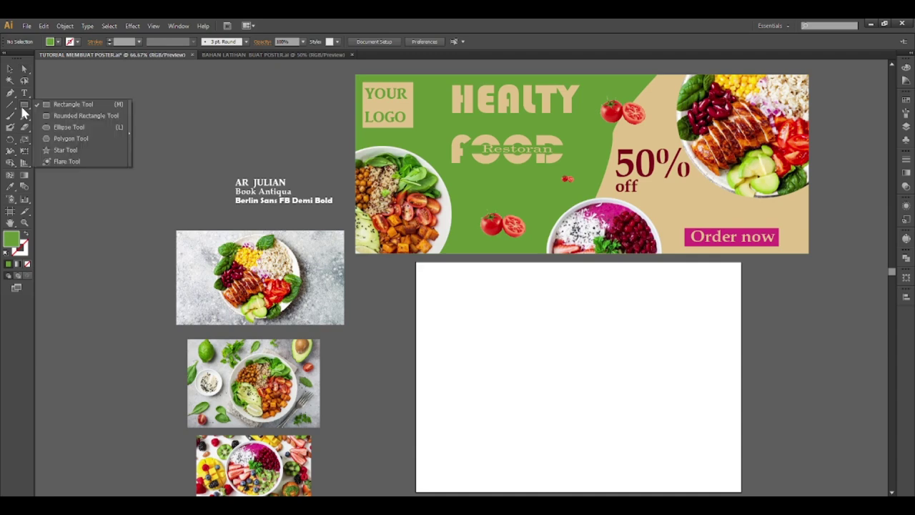
left_click(57, 104)
scroll(59, 105, "down", 2)
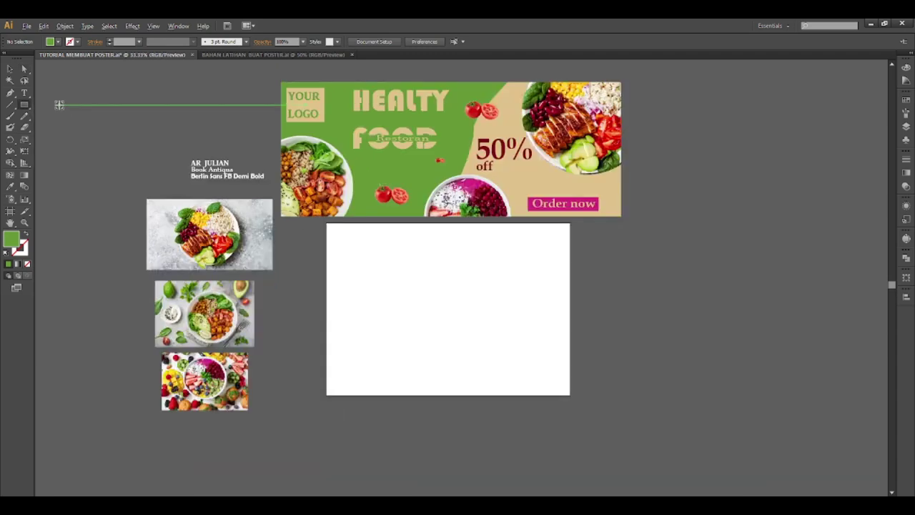
scroll(59, 105, "down", 1)
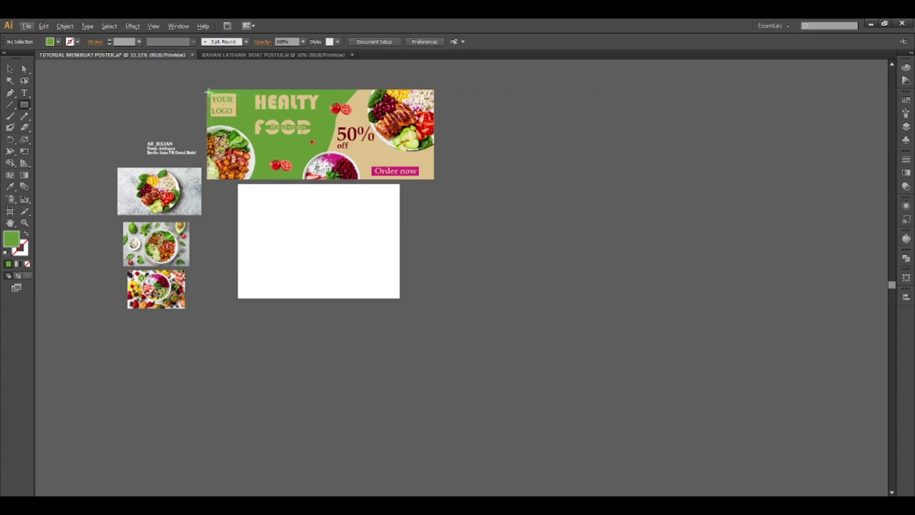
left_click_drag(207, 92, 433, 178)
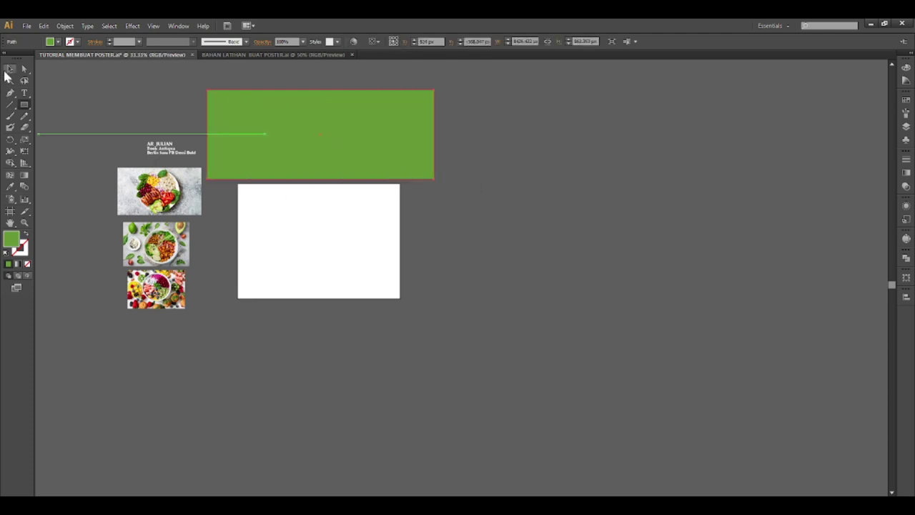
Step: Move the green rectangle onto the artboard and resize it to span nearly its full width
left_click(10, 69)
left_click_drag(321, 112, 325, 204)
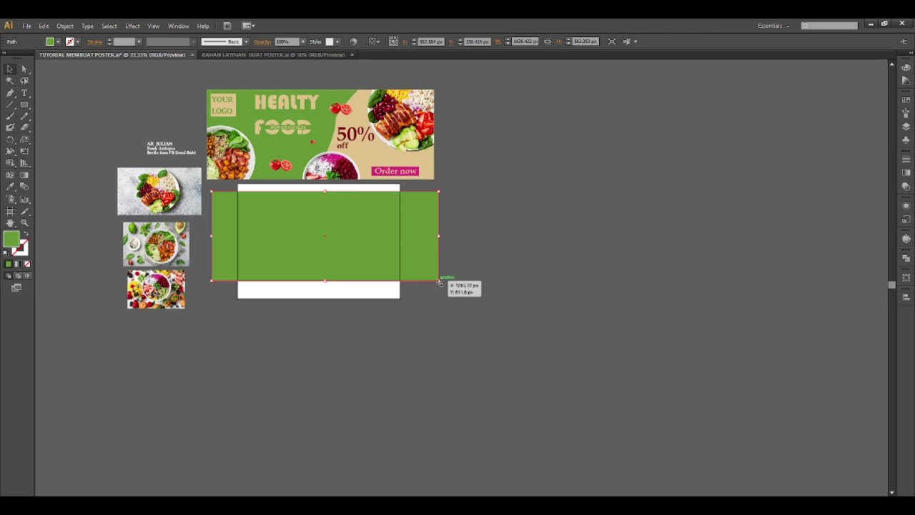
left_click_drag(439, 281, 370, 255)
scroll(271, 248, "up", 1)
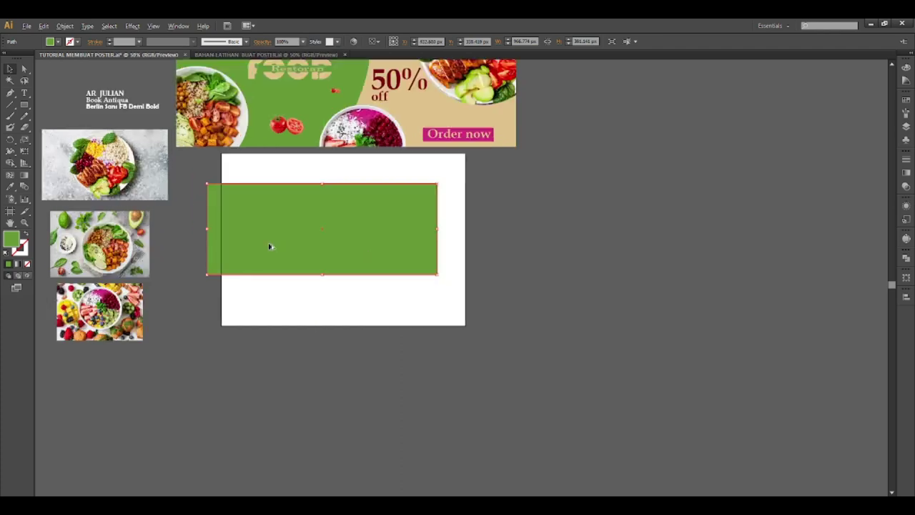
scroll(272, 247, "up", 1)
mouse_move(271, 244)
left_mouse_down()
mouse_move(305, 249)
mouse_move(295, 248)
left_mouse_up()
left_click(393, 352)
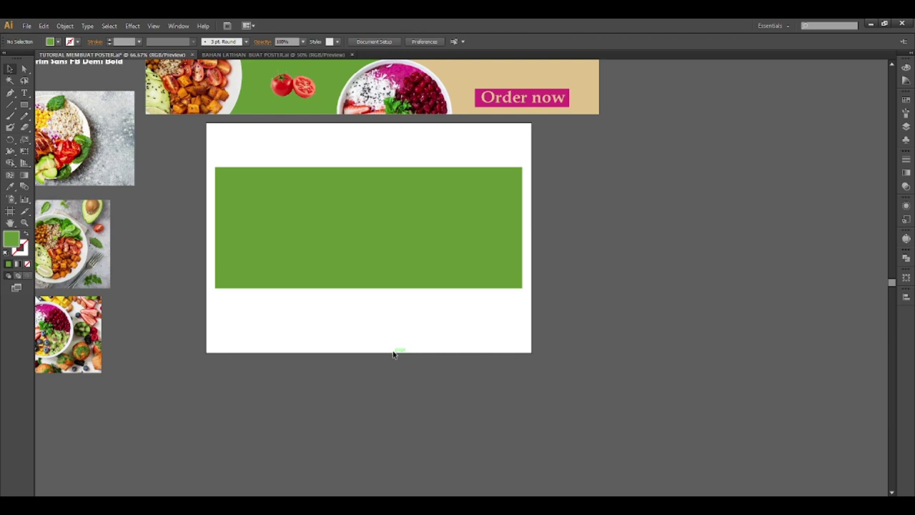
Step: Nudge the green rectangle slightly lower so it sits roughly vertically centred on the artboard
left_click(358, 248)
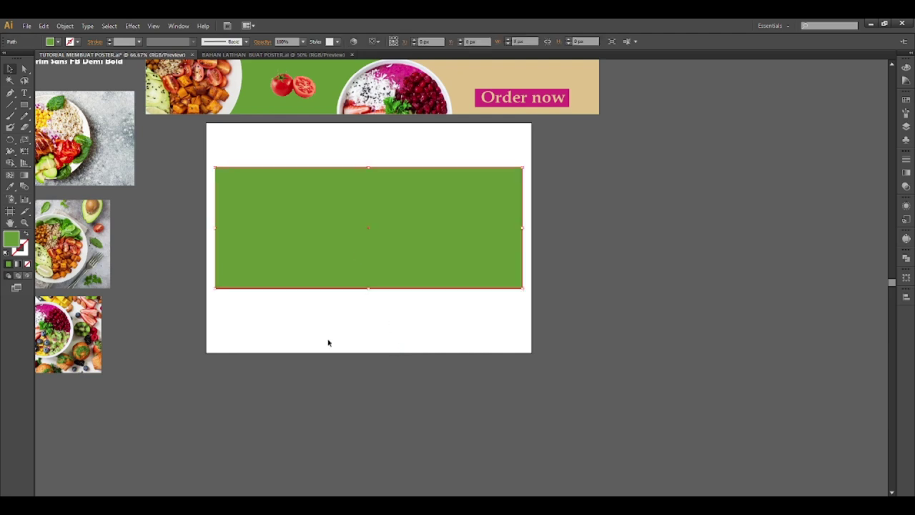
left_click(328, 342)
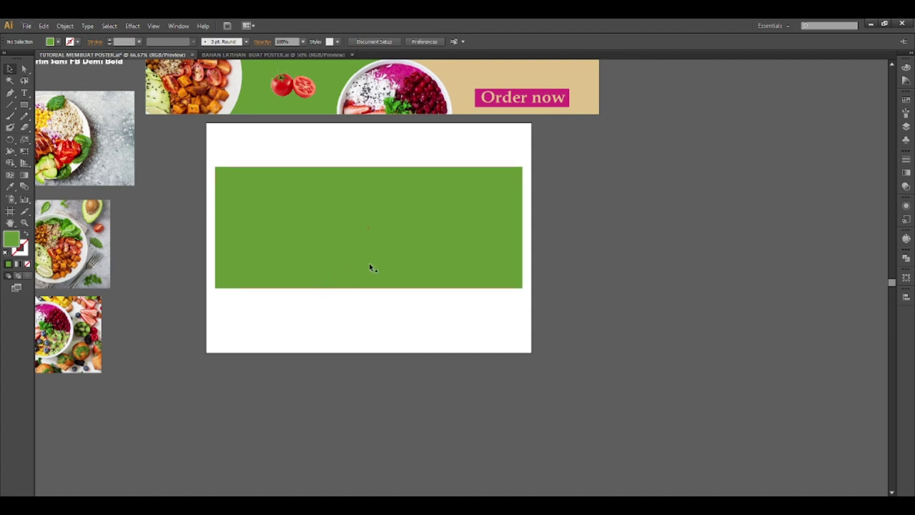
scroll(370, 264, "down", 1)
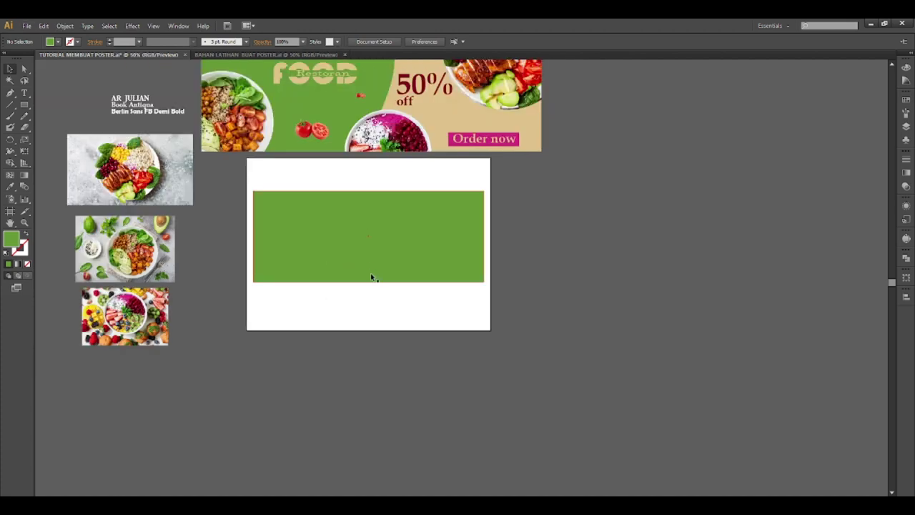
scroll(372, 277, "down", 1)
scroll(371, 278, "up", 1)
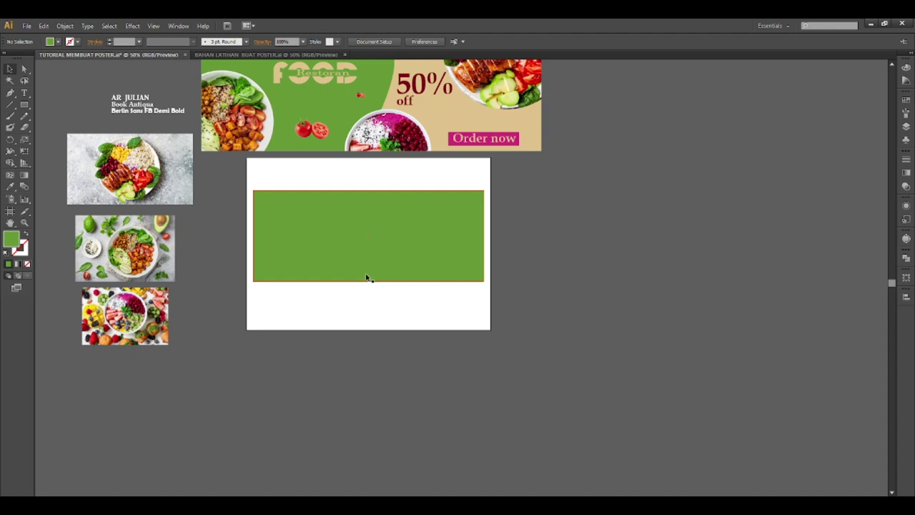
left_click_drag(365, 273, 361, 281)
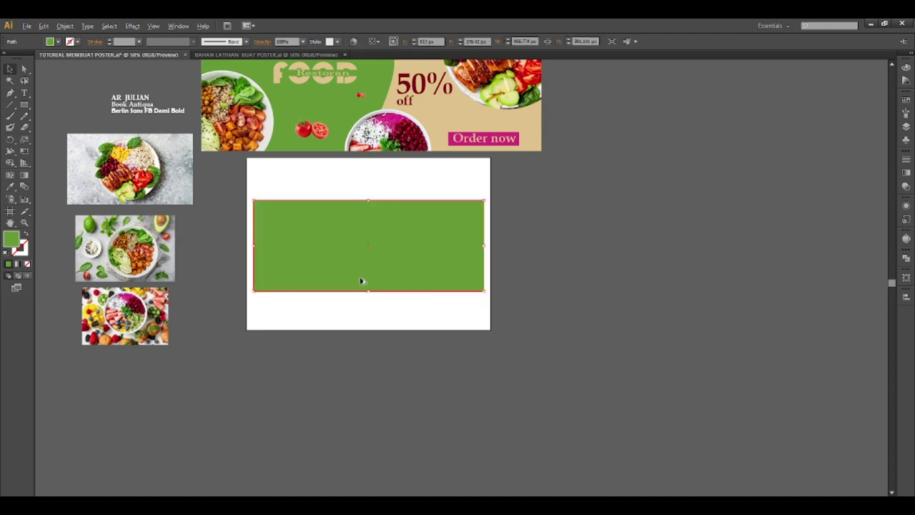
scroll(361, 280, "down", 1)
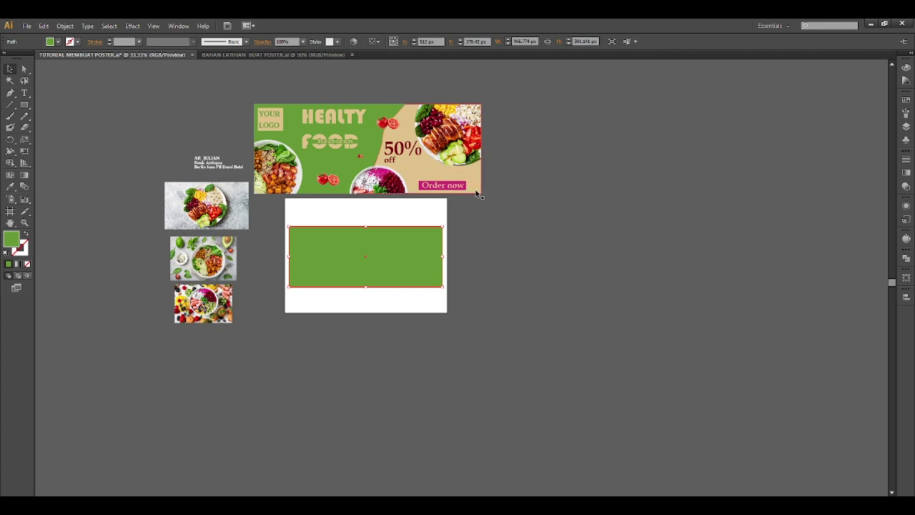
scroll(355, 274, "up", 2)
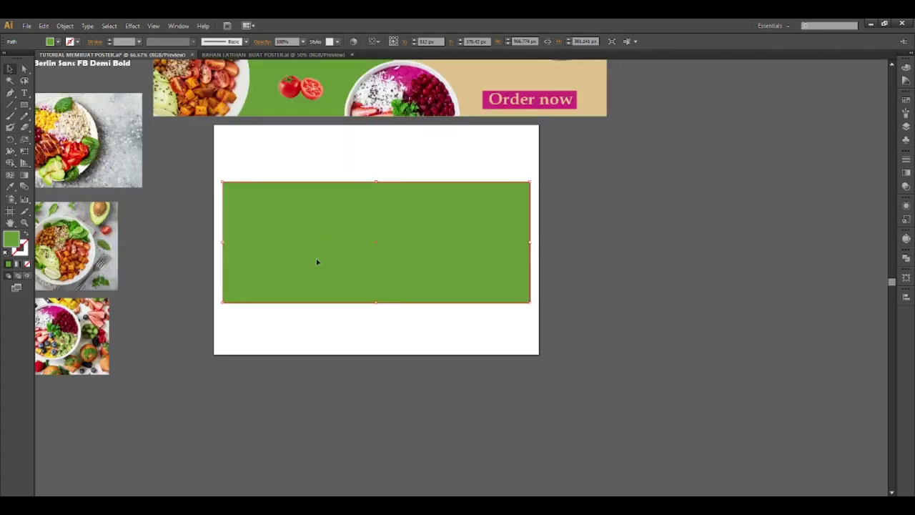
left_click(10, 93)
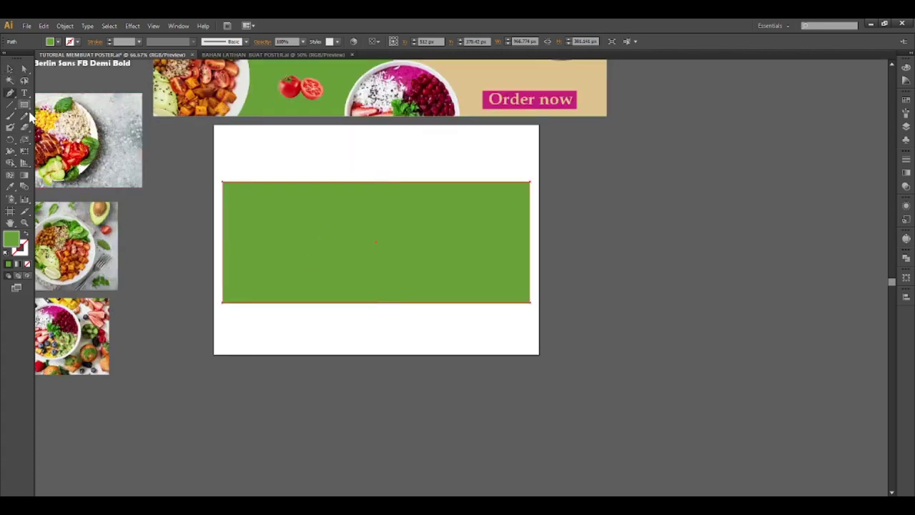
scroll(378, 304, "down", 1)
scroll(378, 303, "down", 1)
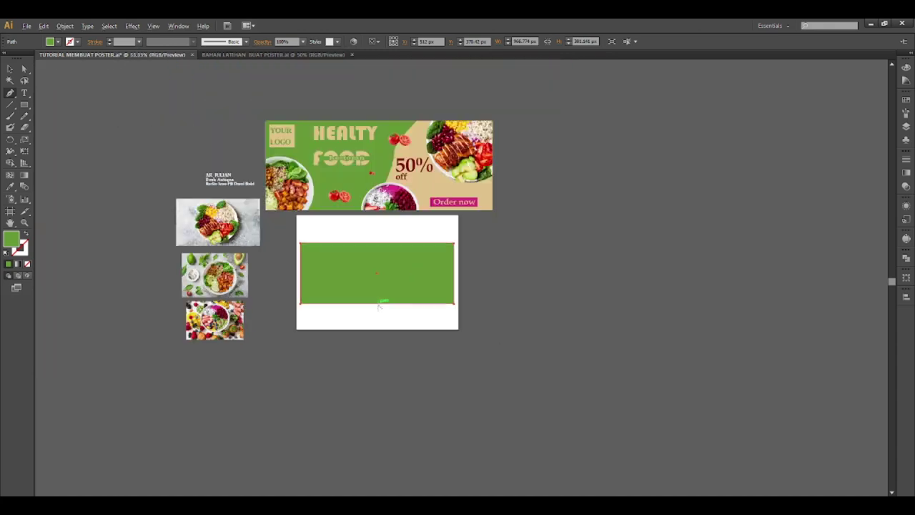
Step: Pen-draw a closed shape over the rectangle's right end, curved along the bottom and extending past the artboard
left_click(433, 230)
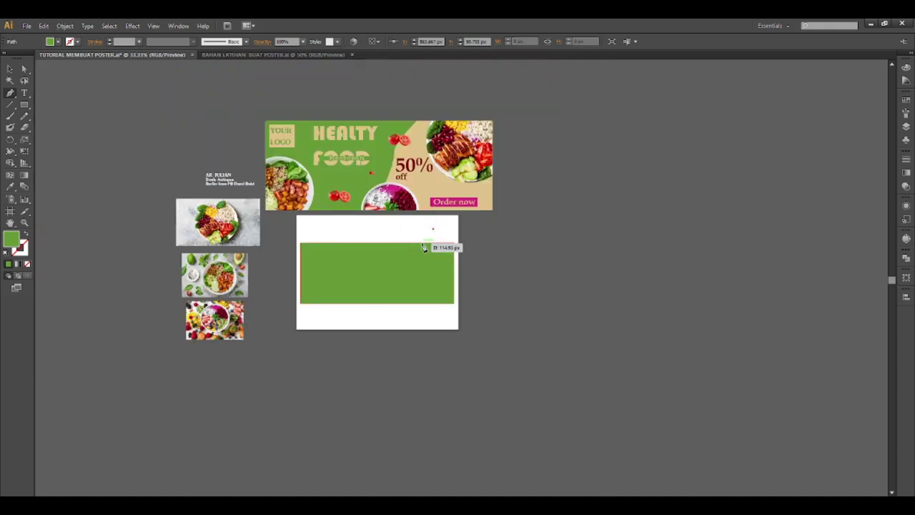
left_click(386, 277)
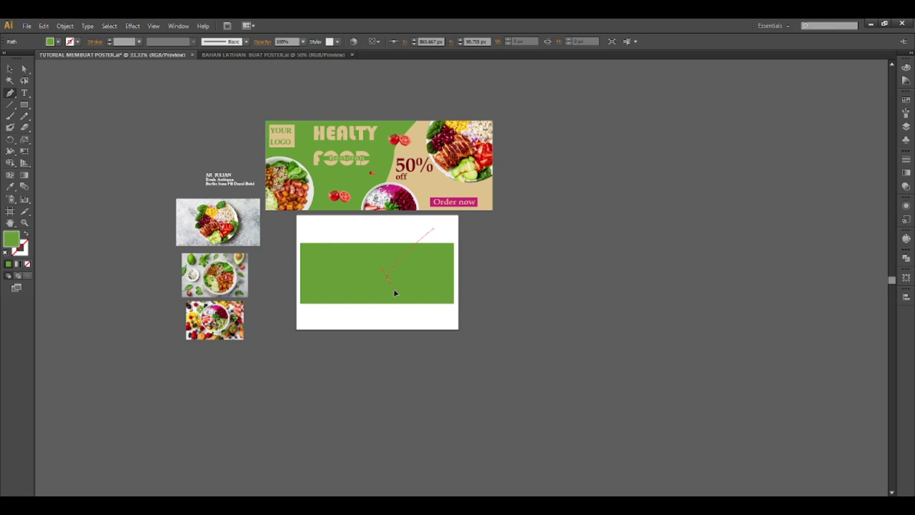
left_click_drag(367, 322, 351, 325)
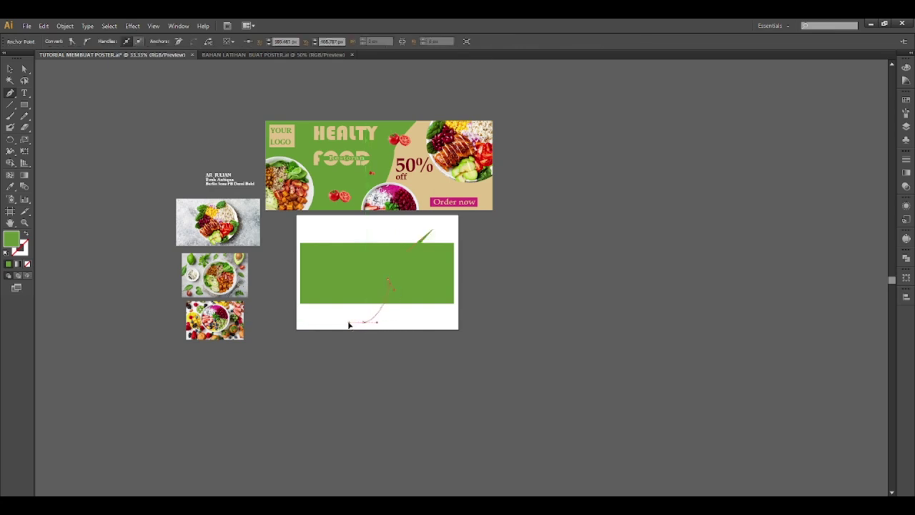
left_click(423, 322)
left_click(465, 316)
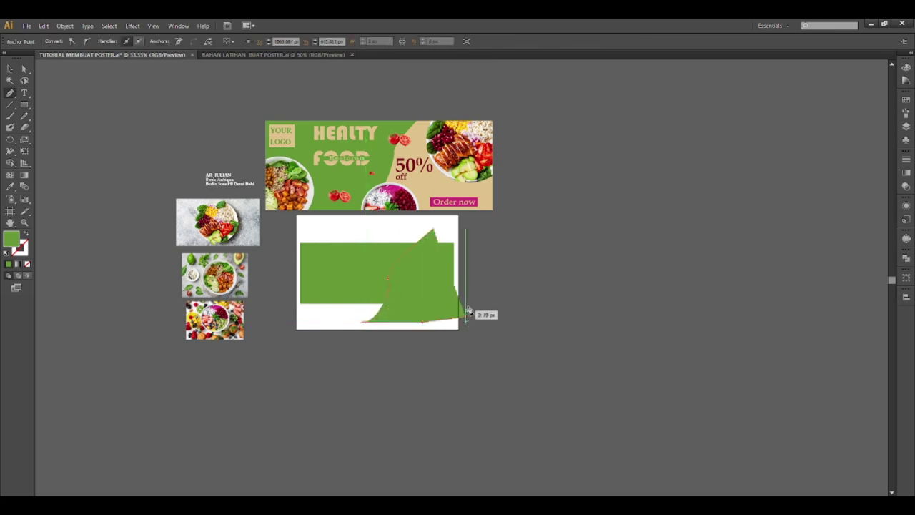
left_click(487, 276)
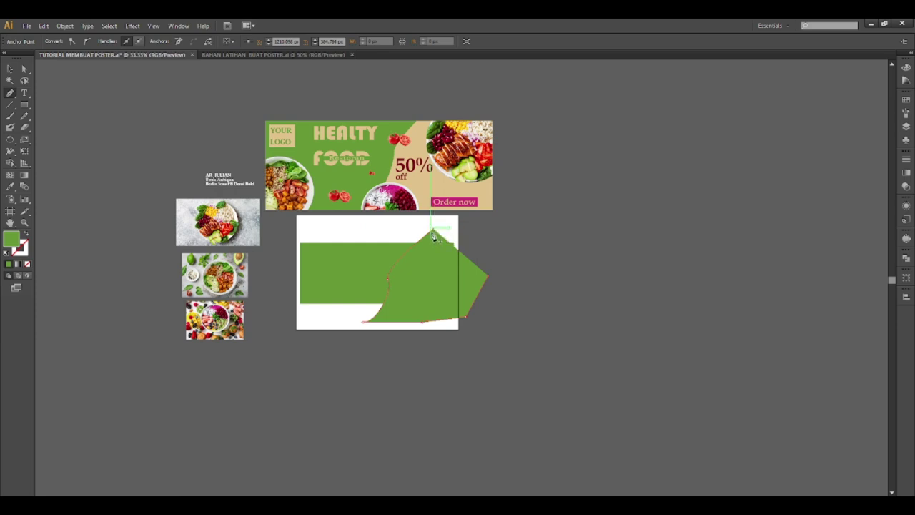
left_click(432, 235)
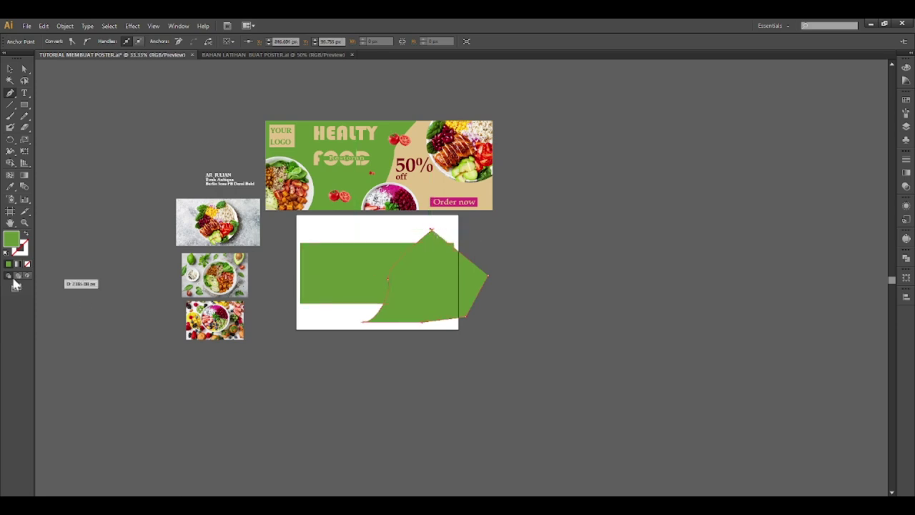
double_click(10, 243)
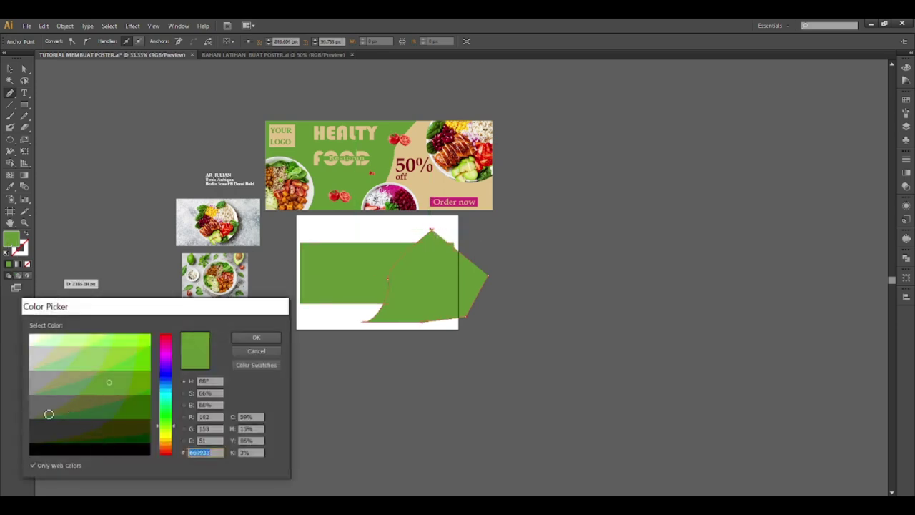
Step: Fill the freeform shape with grey #666666
left_click(34, 409)
left_click(246, 338)
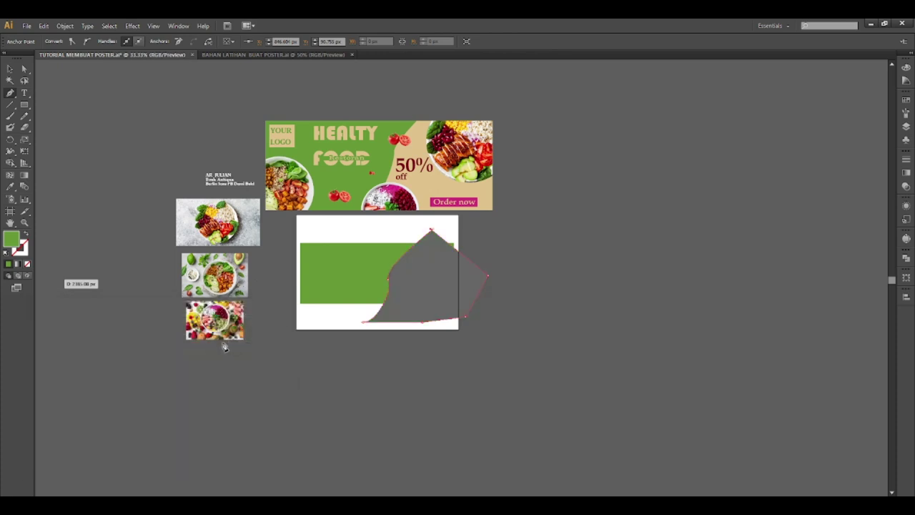
left_click(10, 68)
left_click(79, 125)
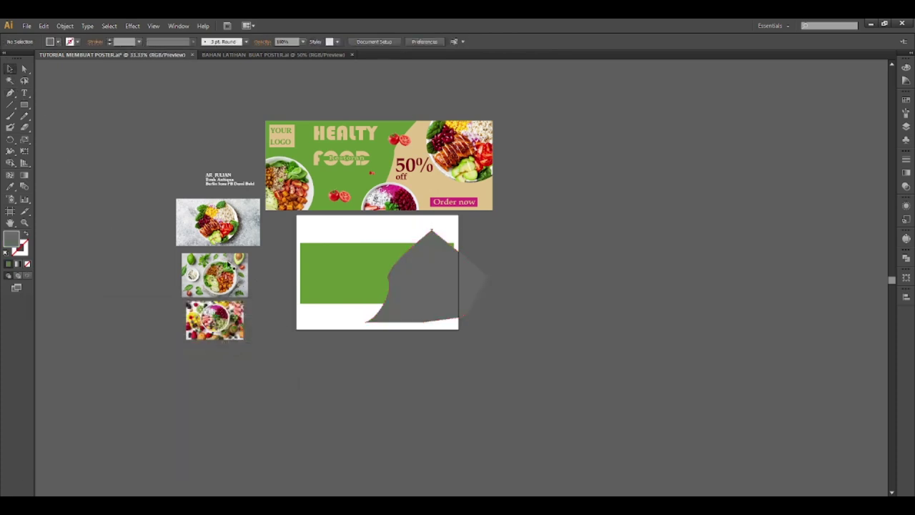
Step: Shift the grey shape slightly up and to the right
scroll(391, 293, "up", 2)
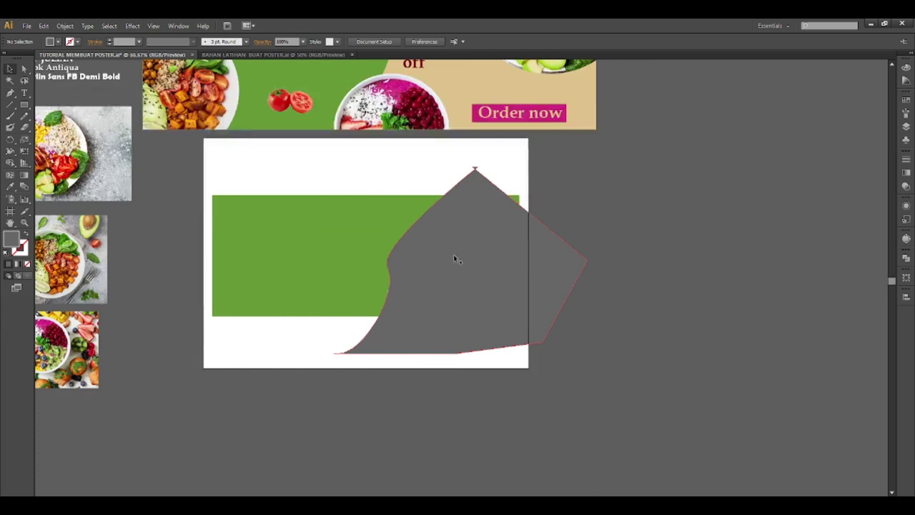
left_click(493, 240)
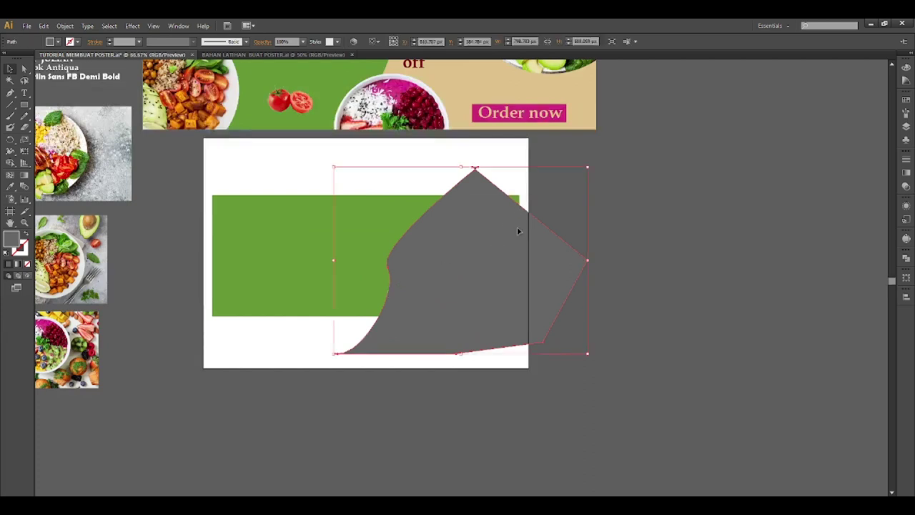
left_click_drag(519, 231, 523, 221)
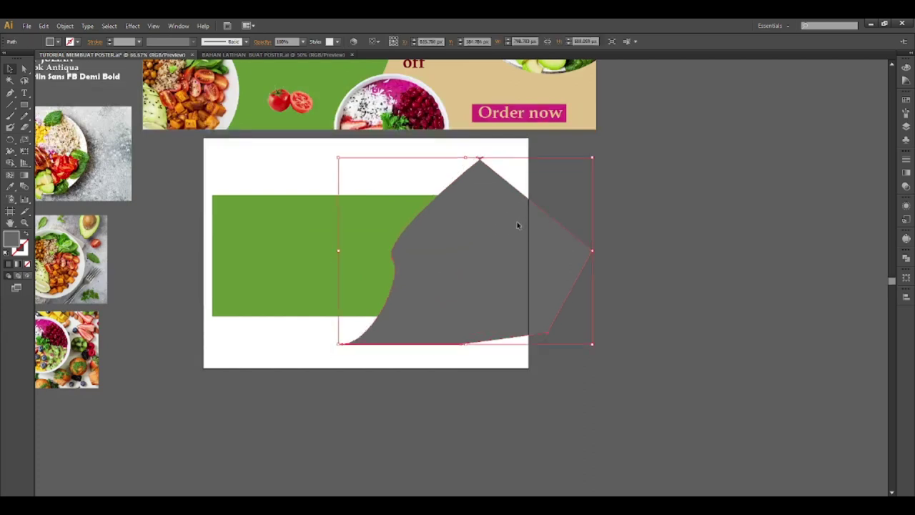
left_click(432, 350)
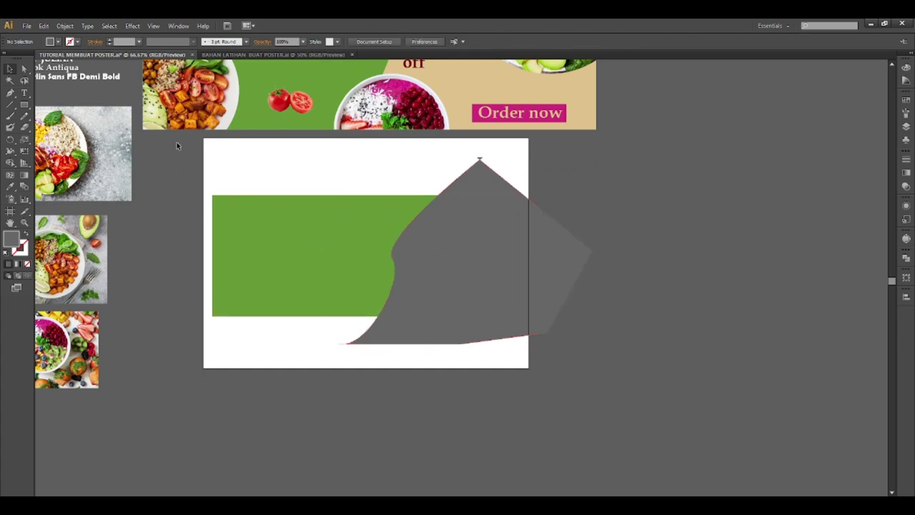
Step: Select both shapes and Shape Builder-delete the grey area outside the green rectangle
left_click_drag(178, 146, 552, 373)
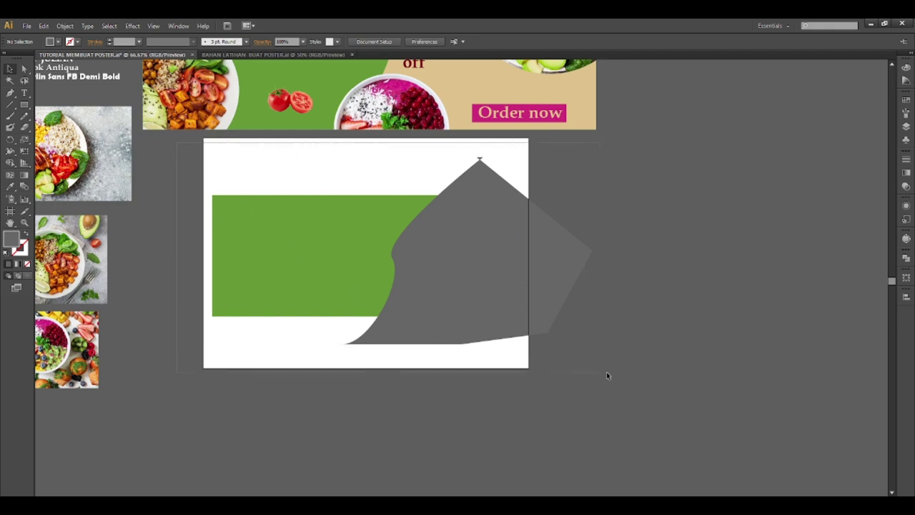
left_click_drag(626, 373, 625, 371)
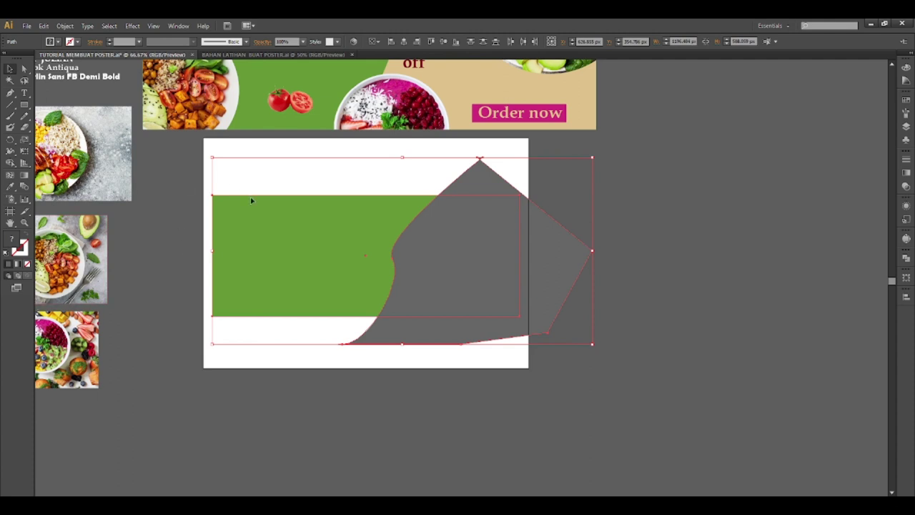
left_click(10, 163)
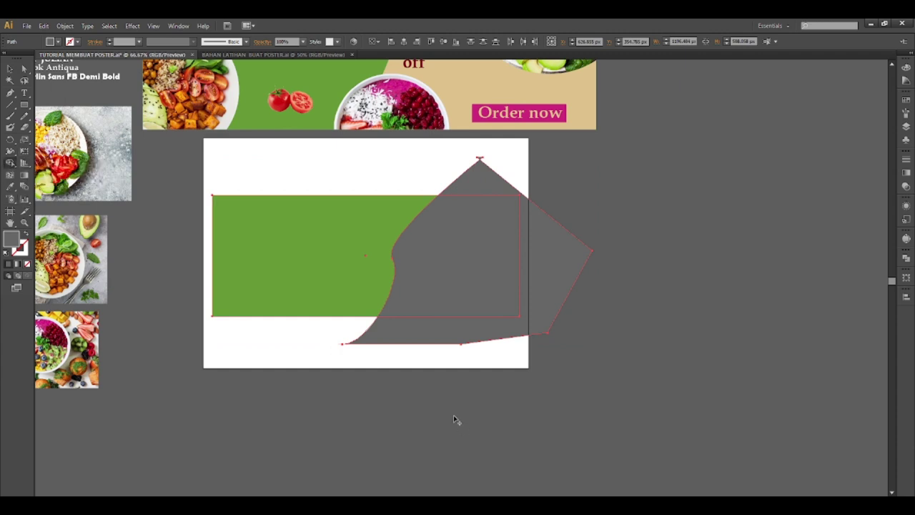
left_click_drag(396, 352, 402, 337)
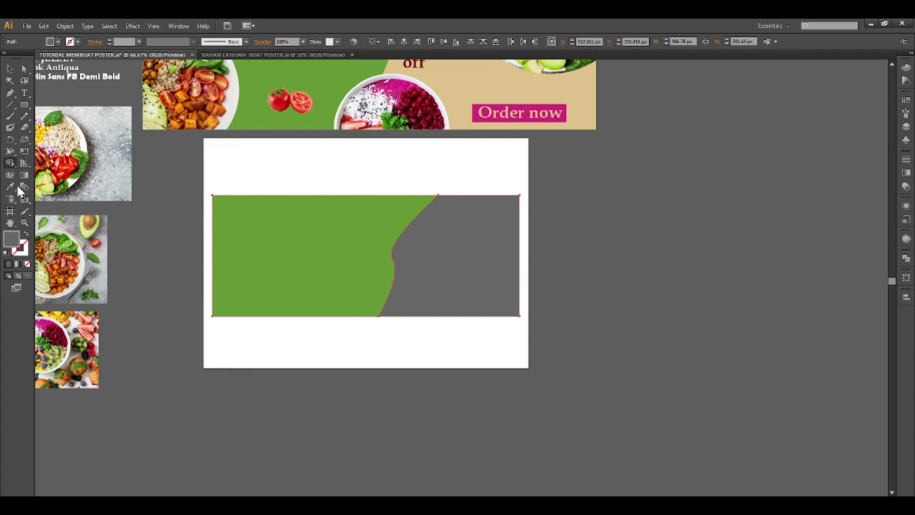
left_click(10, 69)
left_click(194, 264)
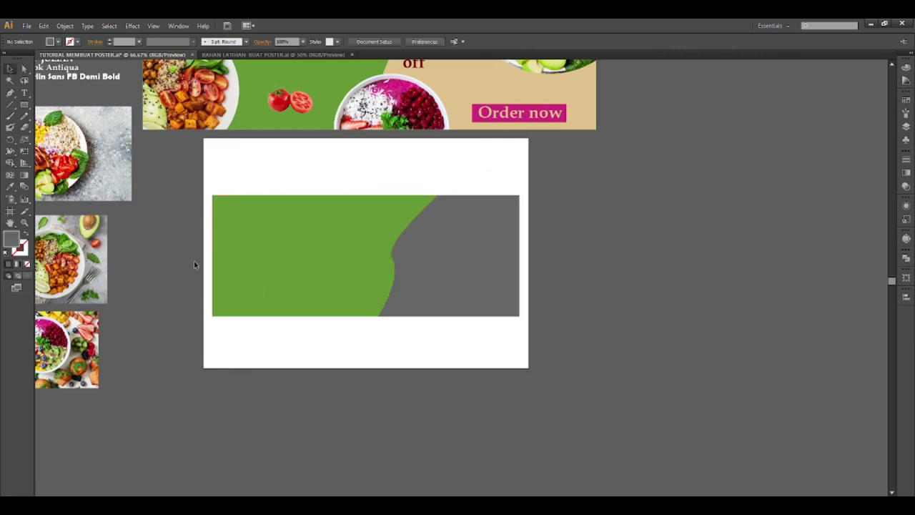
scroll(185, 283, "down", 3, "alt")
scroll(170, 286, "up", 2, "alt")
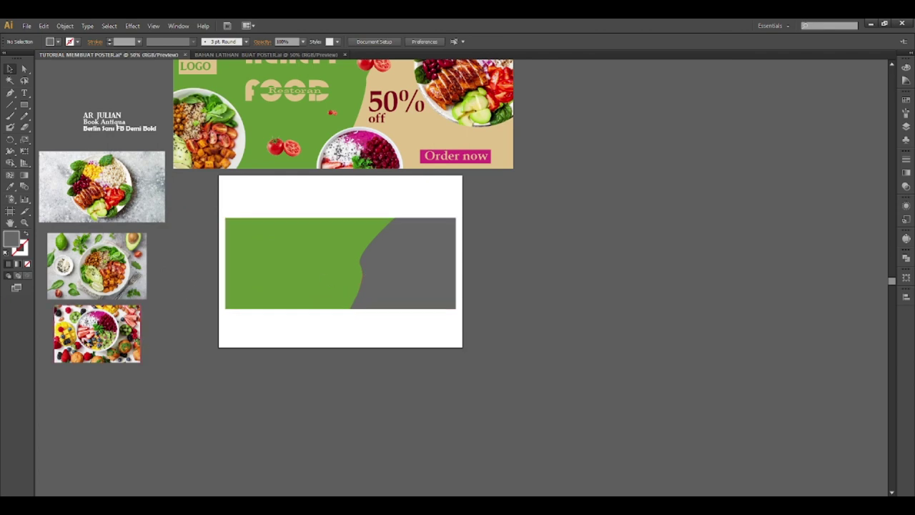
Step: Move the fruit-bowl photo beside the artboard
left_click_drag(85, 341, 240, 365)
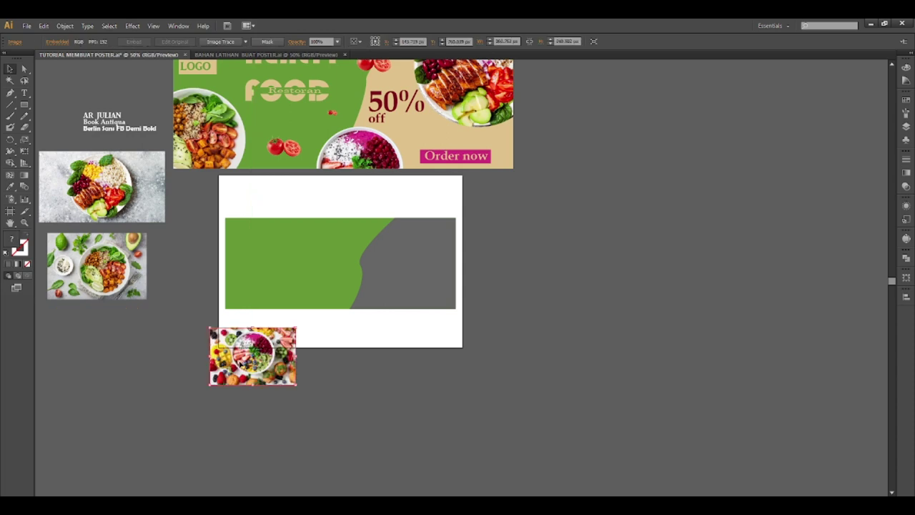
scroll(240, 365, "up", 1, "alt")
scroll(240, 364, "up", 1, "alt")
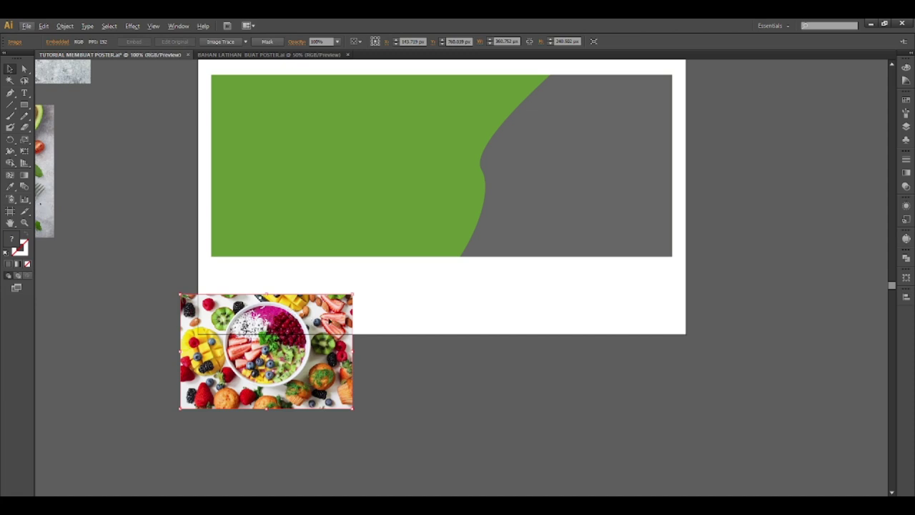
scroll(334, 315, "down", 3)
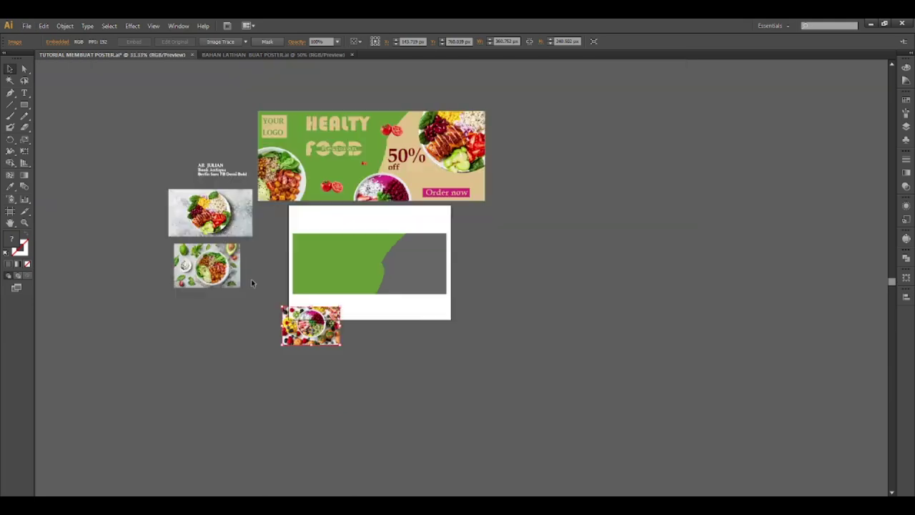
scroll(253, 284, "up", 2)
mouse_move(395, 393)
left_mouse_down()
mouse_move(295, 359)
mouse_move(252, 360)
left_mouse_up()
scroll(295, 310, "down", 2)
scroll(300, 350, "up", 2)
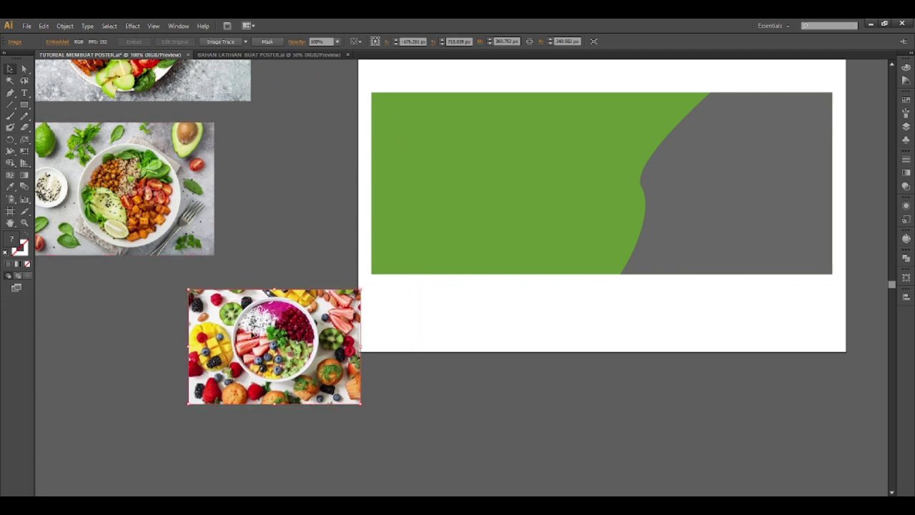
Step: Draw a 172 px circle over the bowl in the fruit photo
scroll(289, 300, "down", 1)
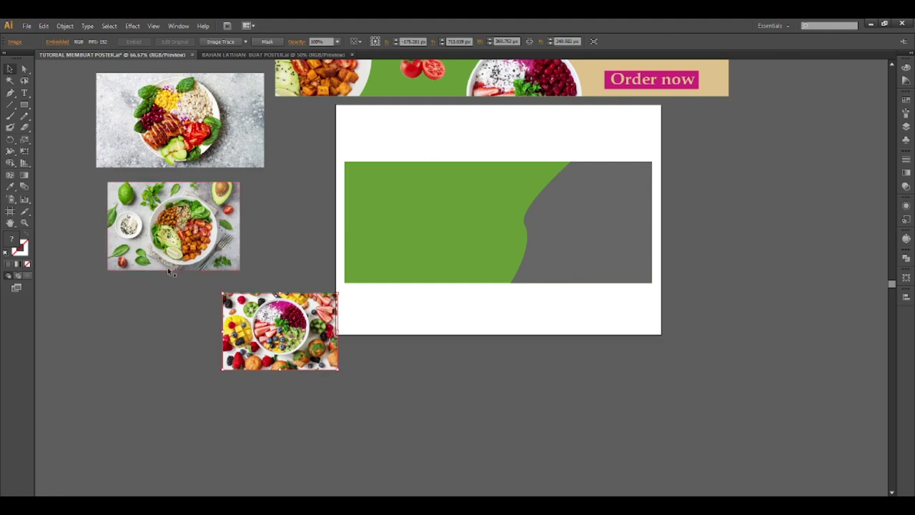
left_click_drag(24, 105, 63, 123)
scroll(298, 358, "up", 3)
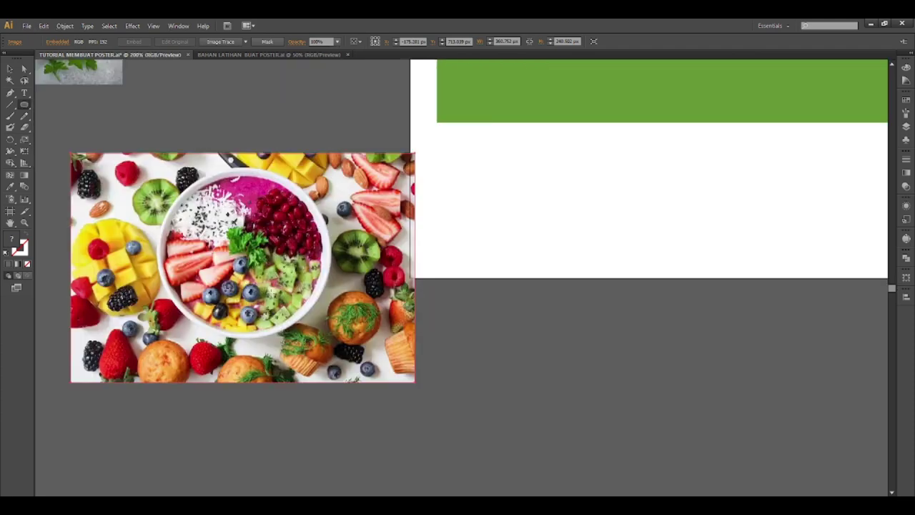
left_click_drag(236, 247, 314, 326)
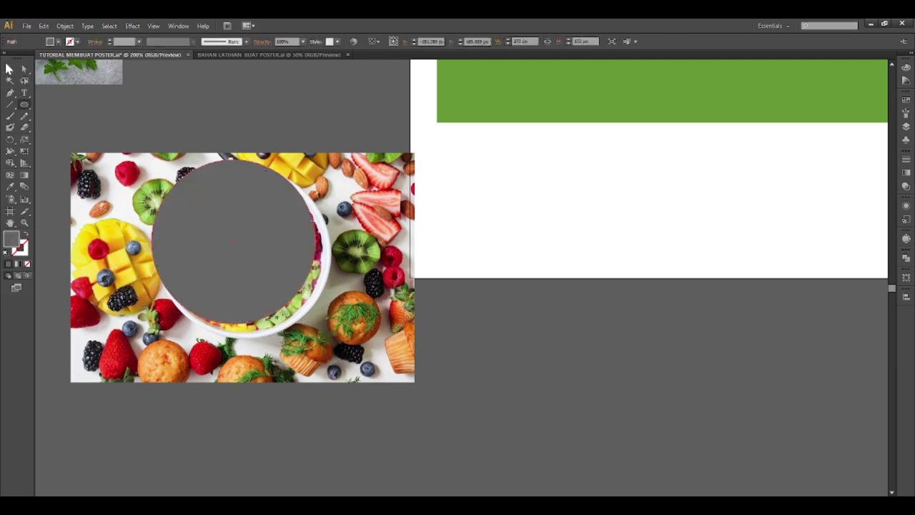
Step: Remove the circle's fill to align it, try a clipping mask on the photo, then undo it
left_click_drag(212, 262, 215, 283)
left_click(30, 238)
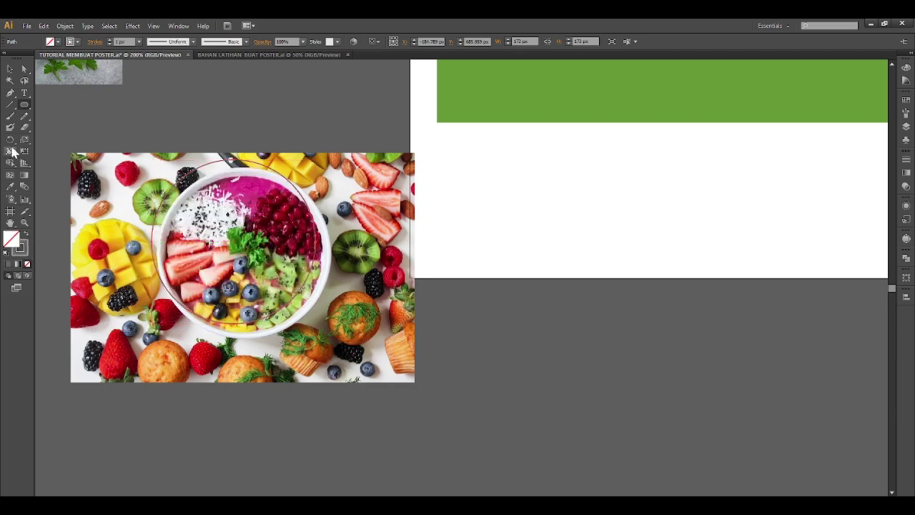
left_click(10, 68)
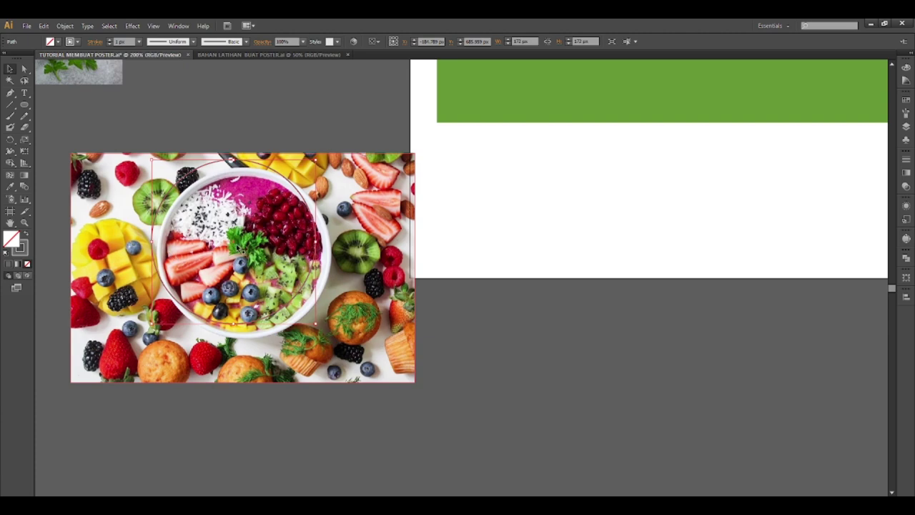
left_click_drag(235, 246, 248, 264)
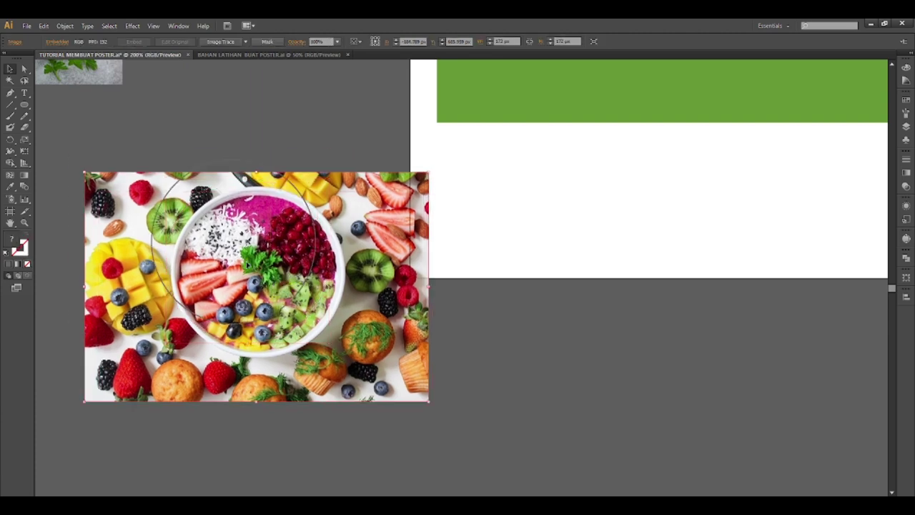
key("ctrl+z")
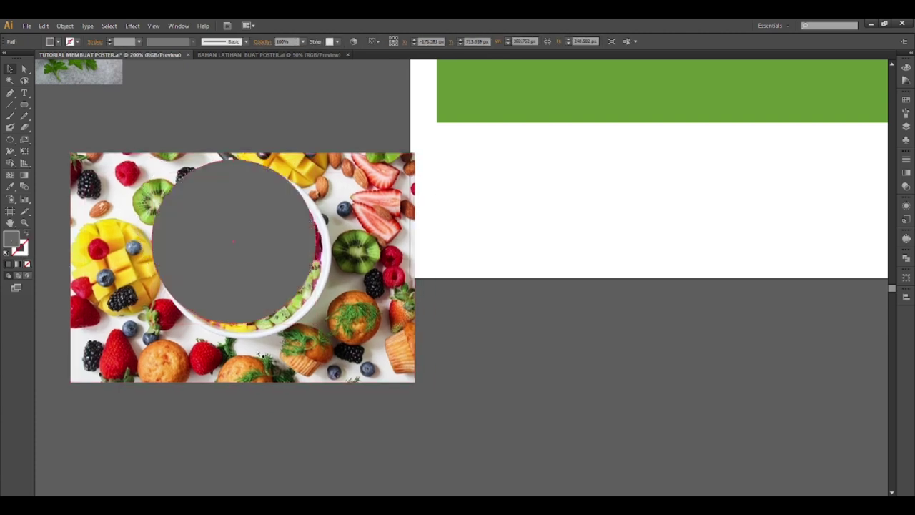
mouse_move(219, 243)
left_mouse_down()
mouse_move(230, 261)
mouse_move(233, 248)
left_mouse_up()
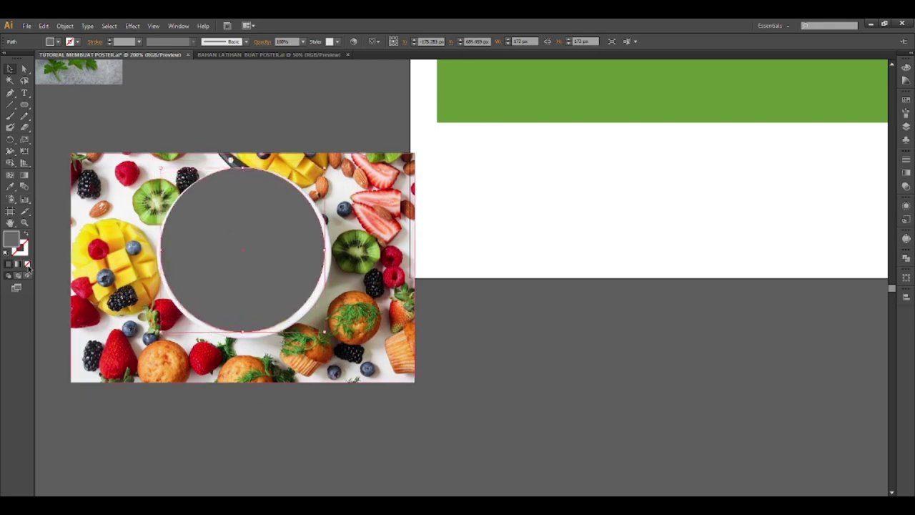
key("ctrl+7")
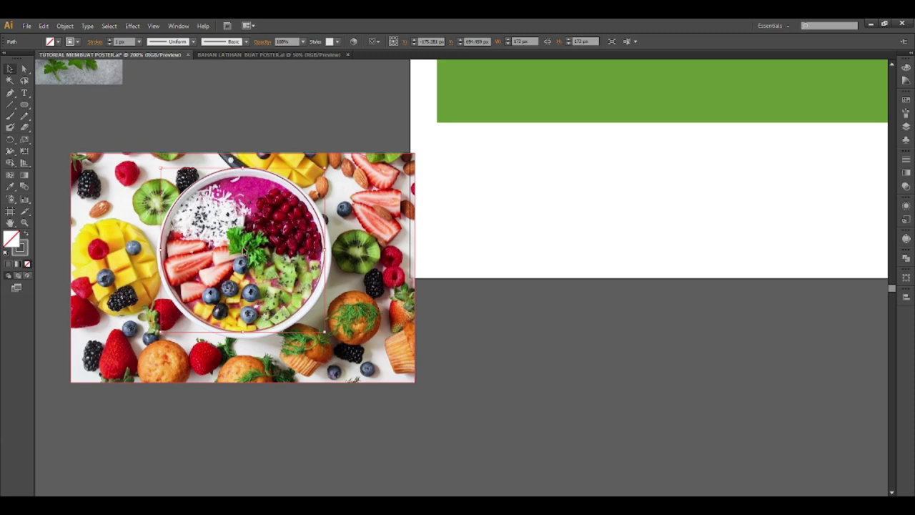
left_click(243, 252)
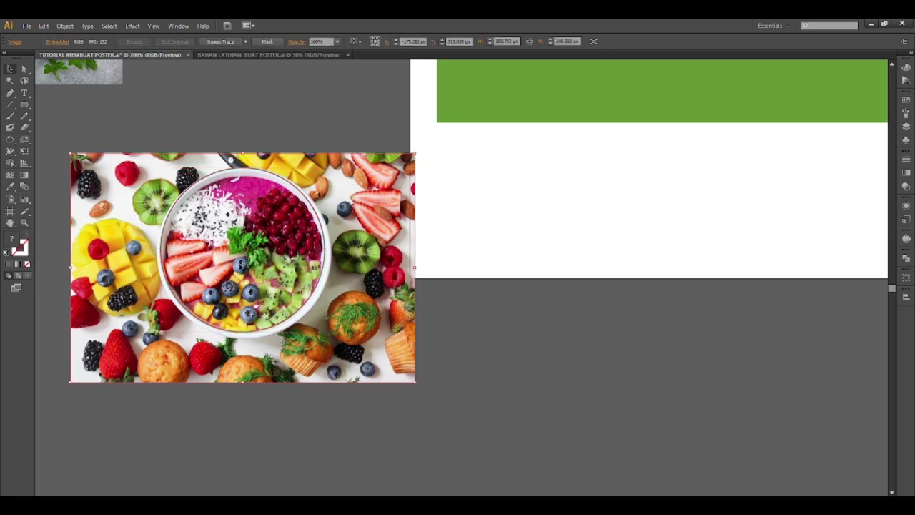
key("ctrl+shift+[")
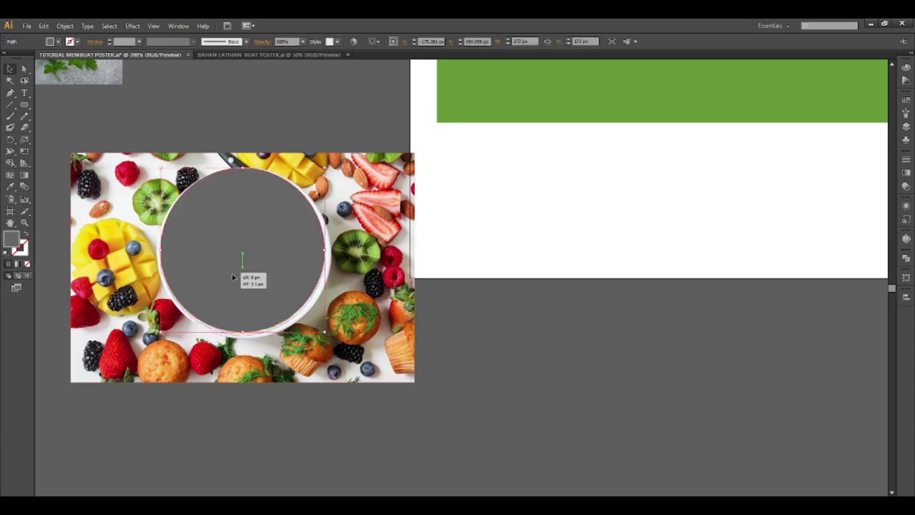
Step: Recentre the grey circle and enlarge it to about 179 px over the bowl
left_click(231, 276)
left_click_drag(231, 277, 235, 278)
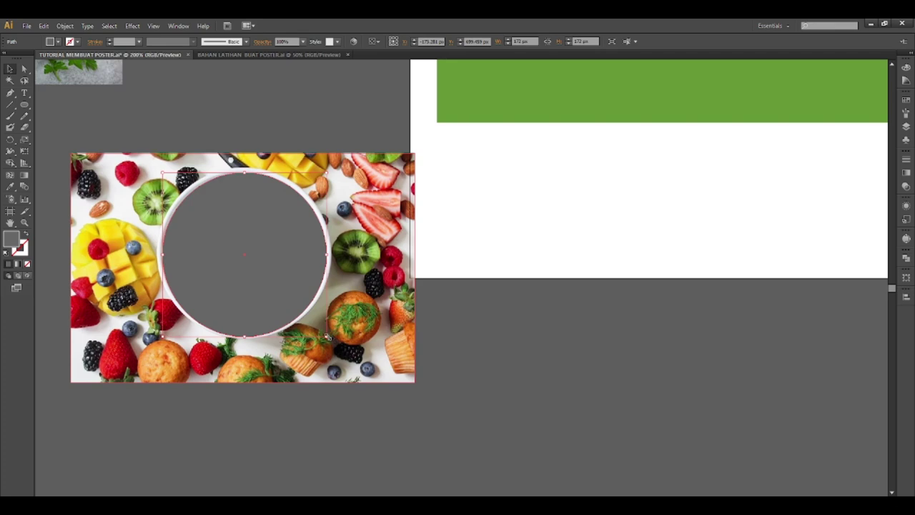
left_click_drag(330, 338, 333, 342)
left_click_drag(274, 288, 274, 289)
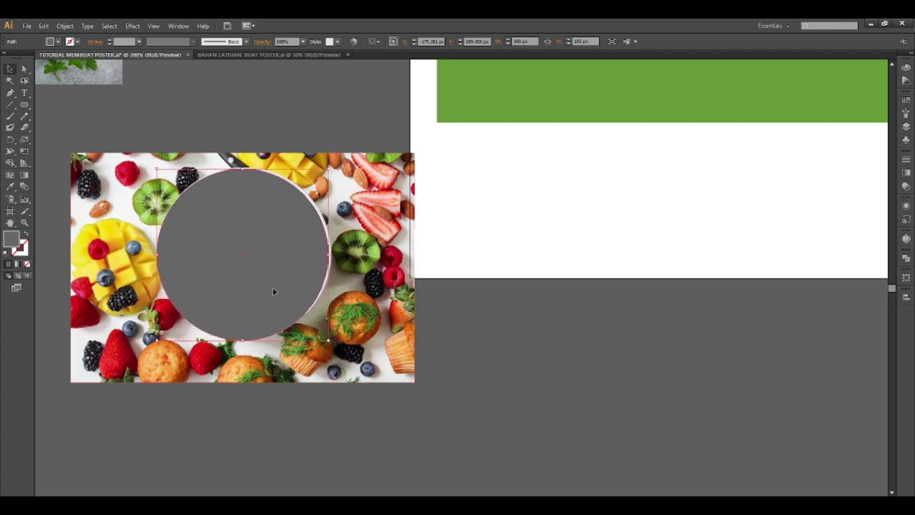
Step: Place a grey circle over the bowl in another food photo
scroll(277, 292, "down", 2)
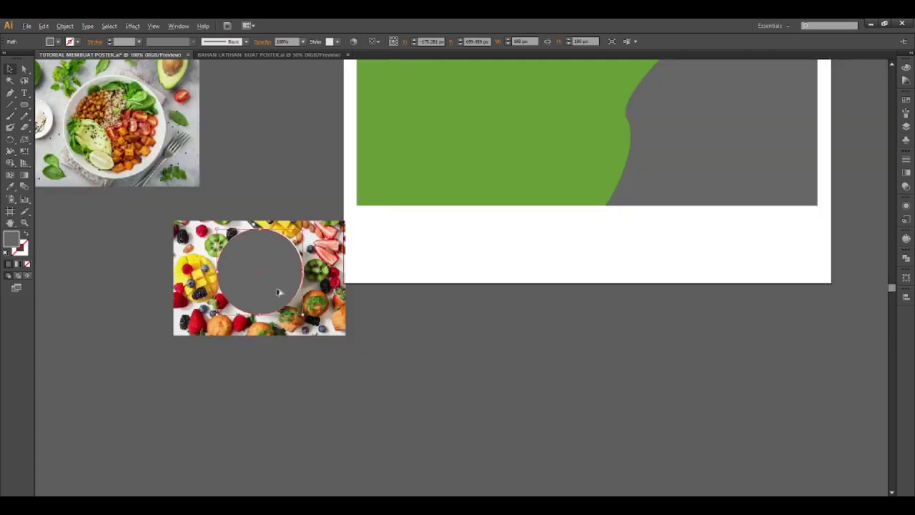
left_click_drag(277, 292, 136, 144)
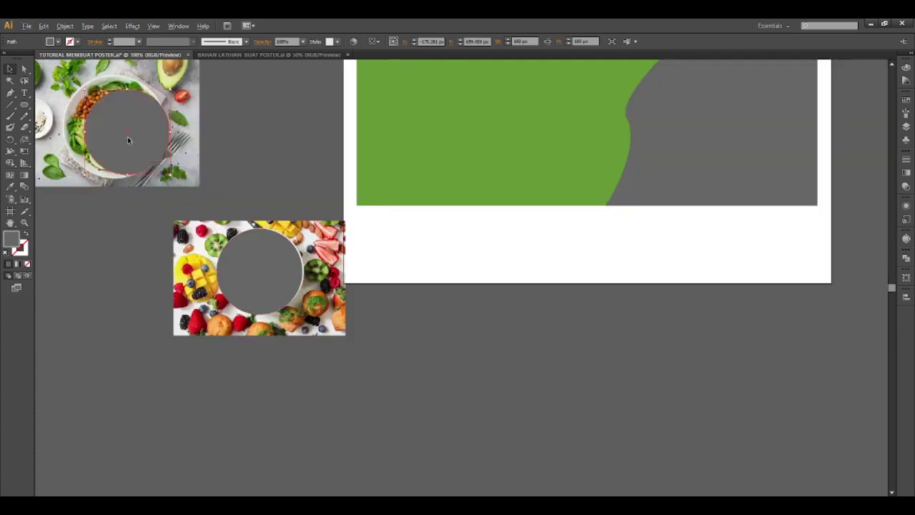
scroll(214, 276, "down", 2)
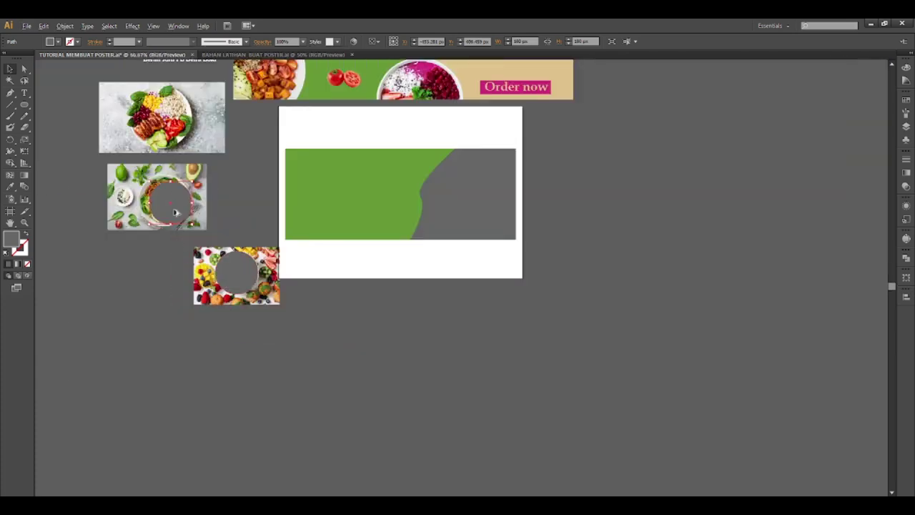
scroll(173, 206, "up", 2)
left_click_drag(174, 206, 158, 85)
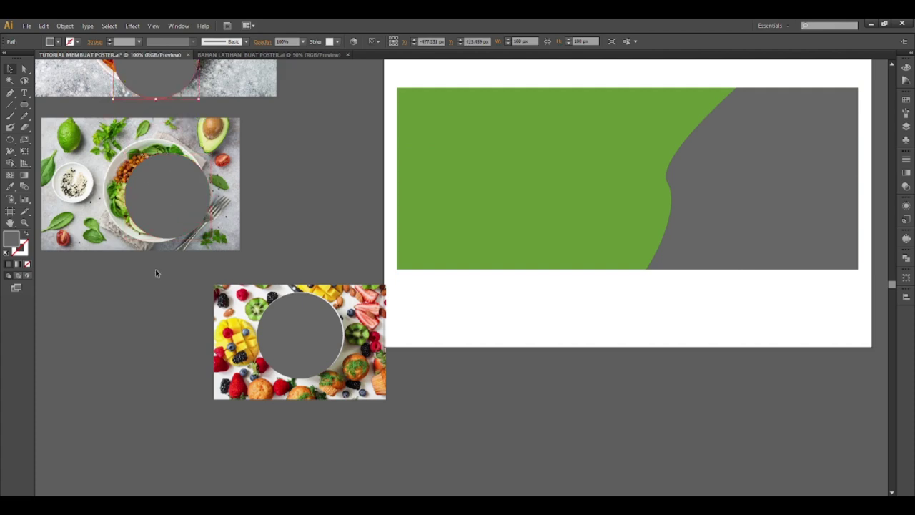
scroll(155, 272, "down", 1)
left_click_drag(150, 126, 148, 99)
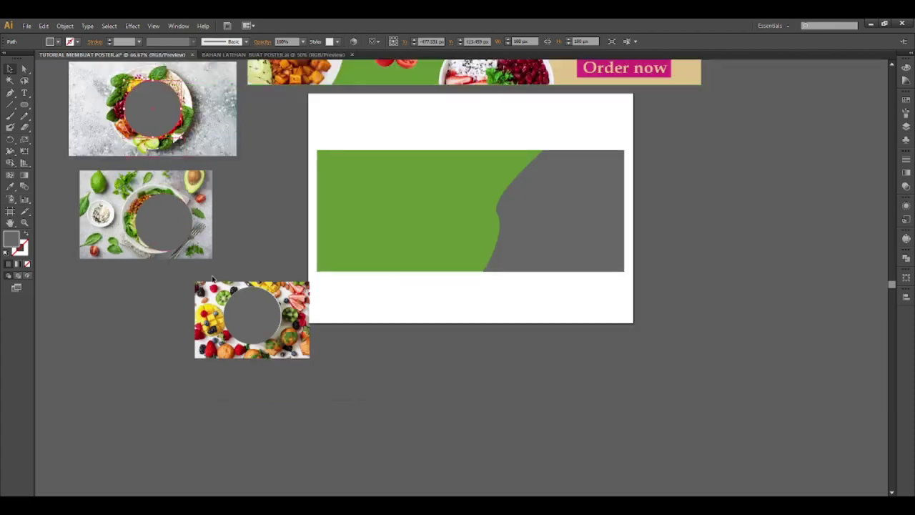
Step: Centre the circle on the fruit bowl and select it together with the fruit photo
scroll(249, 316, "up", 3)
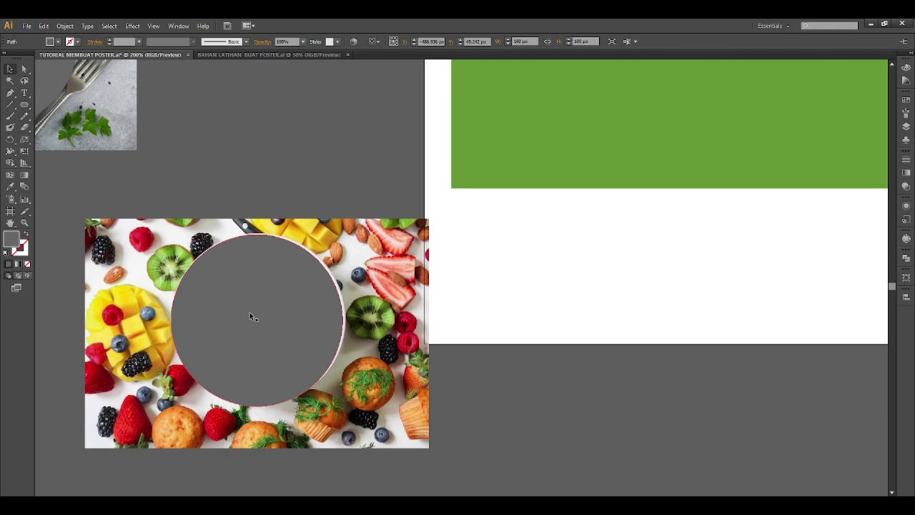
left_click(250, 316)
left_click_drag(249, 316, 251, 310)
left_click(371, 299, "shift")
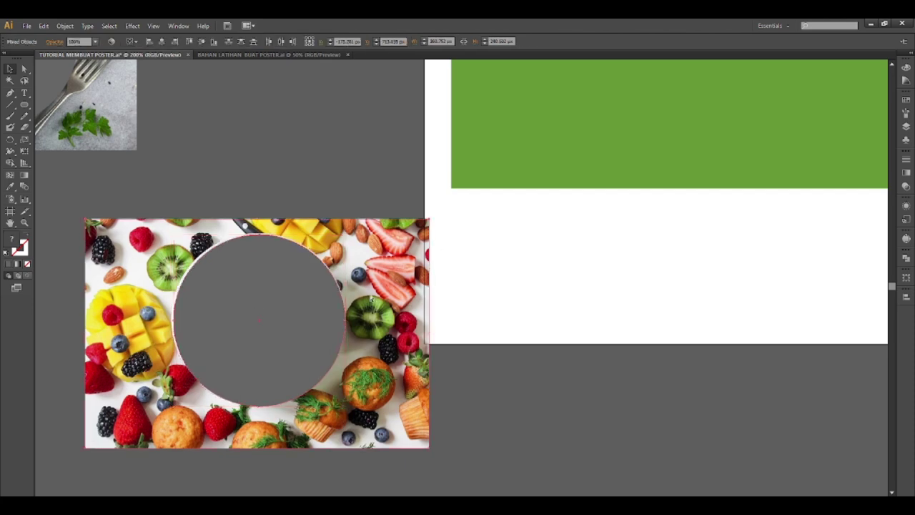
Step: Clip the fruit photo to the grey circle with Ctrl+7
key("ctrl+7")
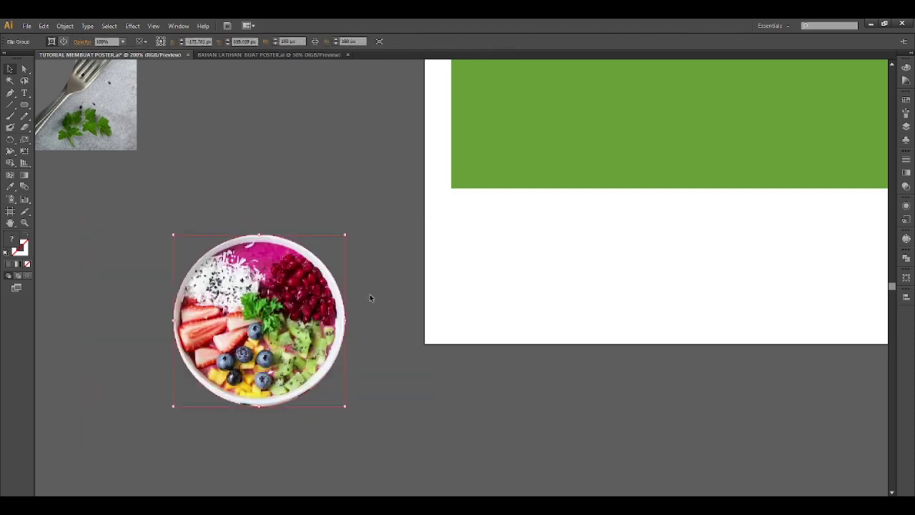
double_click(225, 322)
left_click(173, 300)
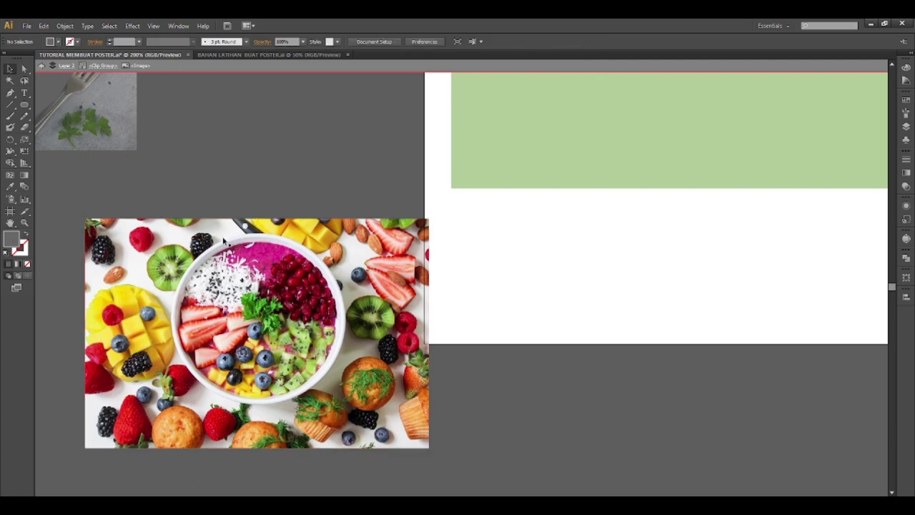
double_click(303, 147)
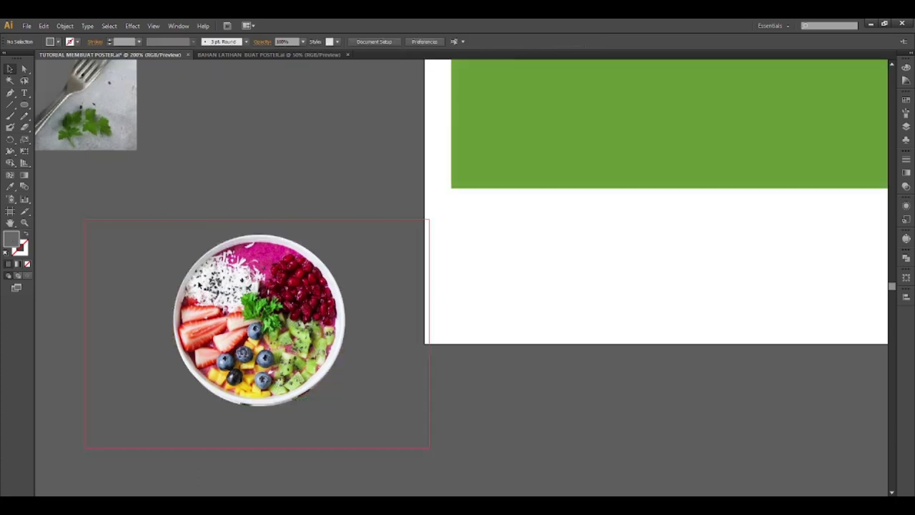
Step: Widen the crop circle inside the clip group to reach the bowl's left rim
left_click(200, 265)
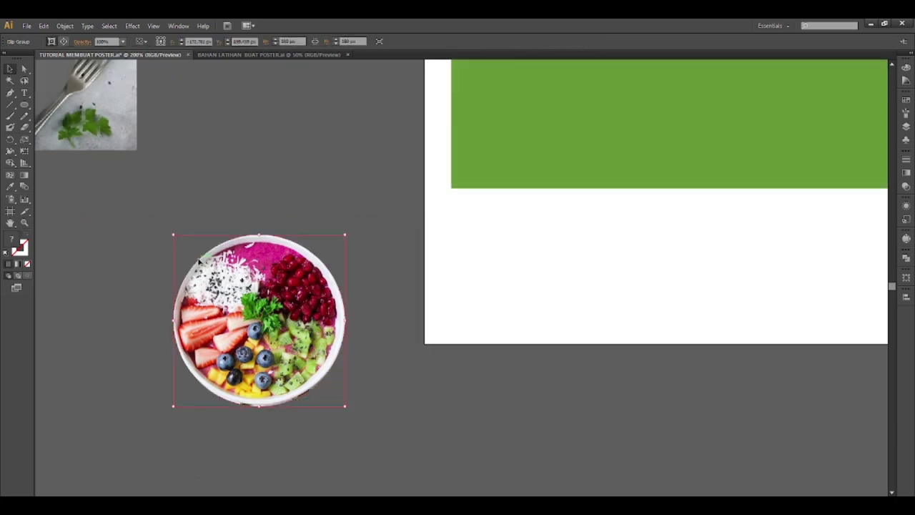
double_click(199, 264)
left_click(198, 266)
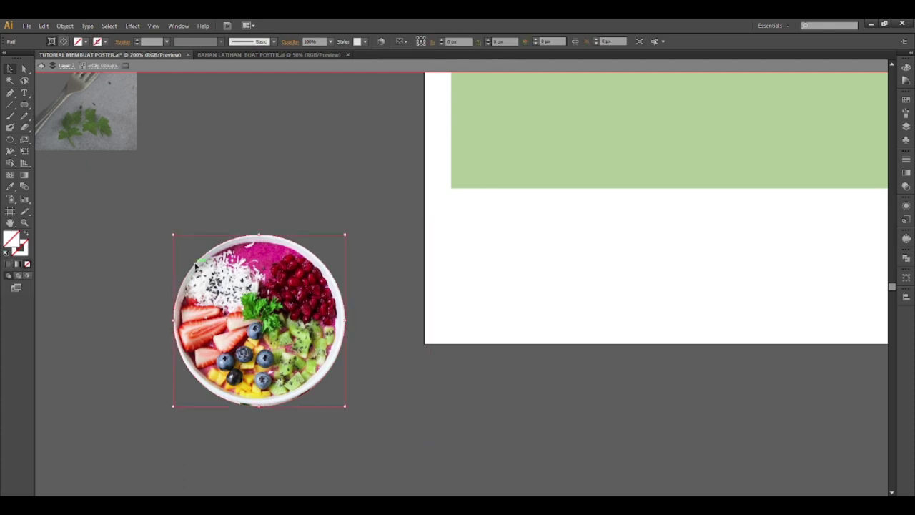
scroll(172, 330, "up", 5)
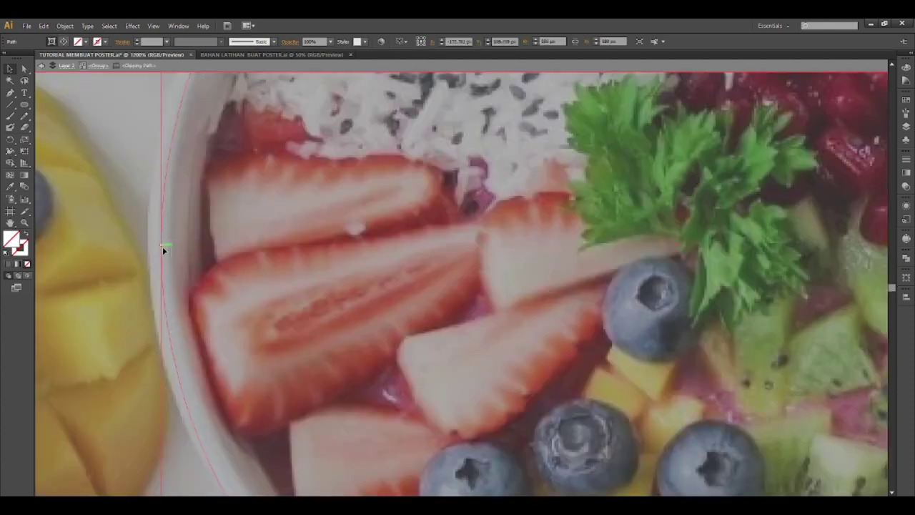
left_click_drag(161, 244, 147, 249)
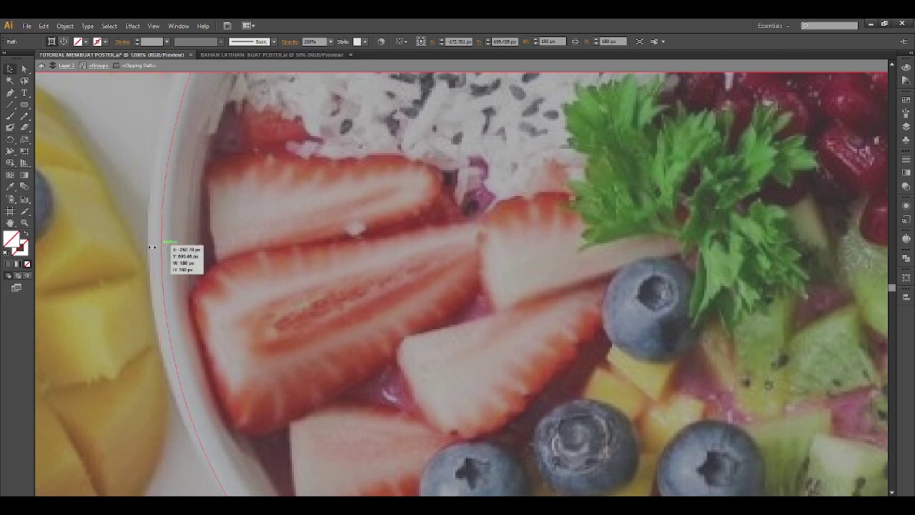
scroll(147, 245, "down", 4)
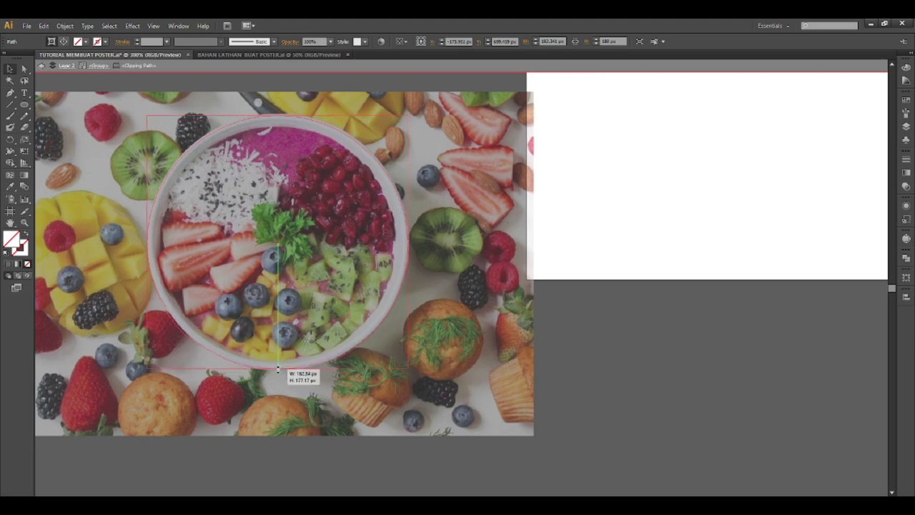
double_click(280, 373)
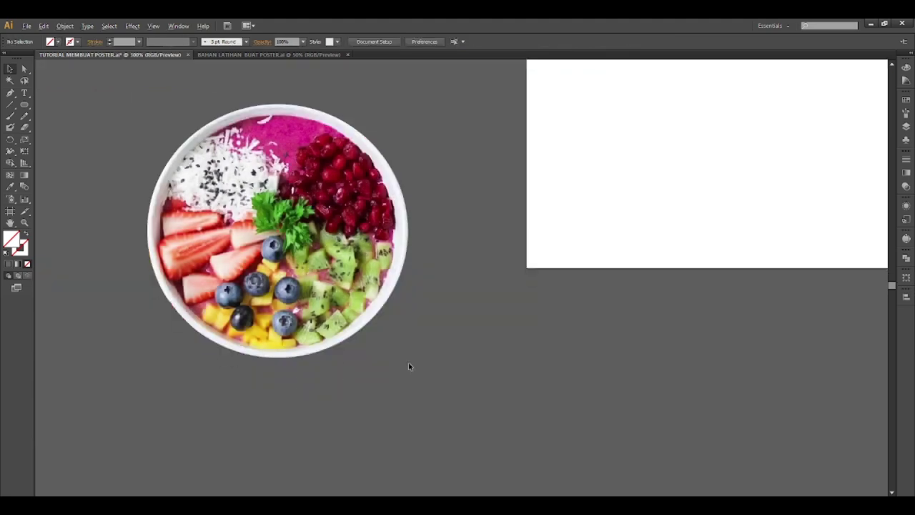
scroll(408, 365, "down", 3)
scroll(232, 243, "down", 2)
Step: Enlarge the circle over the salad bowl and clip the salad photo to it
scroll(213, 216, "up", 4)
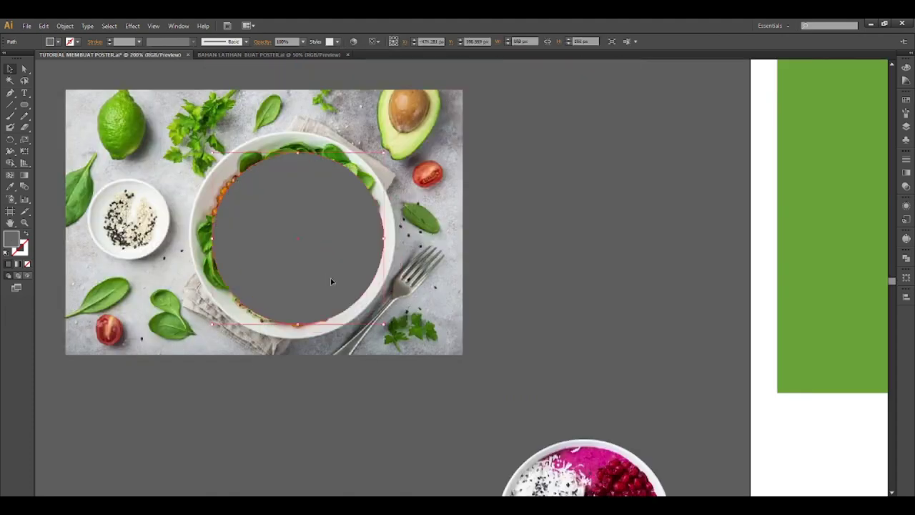
left_click_drag(343, 291, 343, 289)
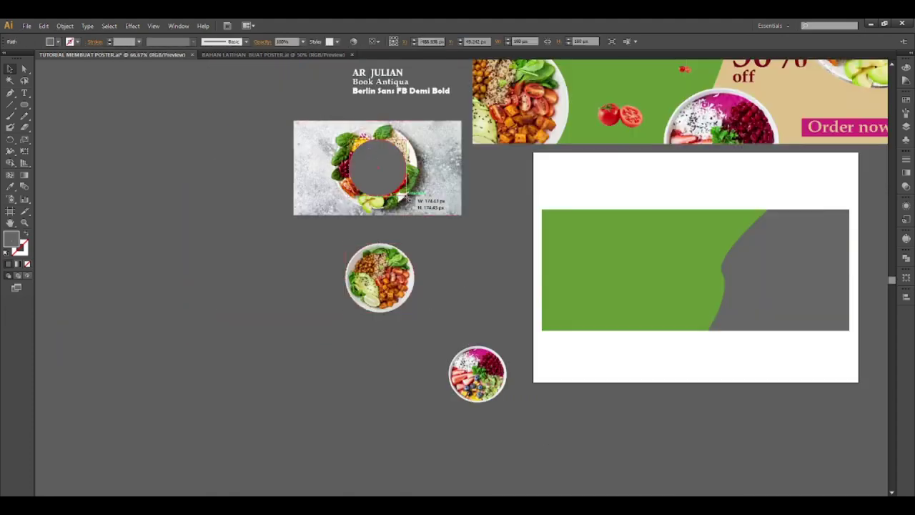
left_click_drag(406, 195, 418, 205)
key("ctrl+7")
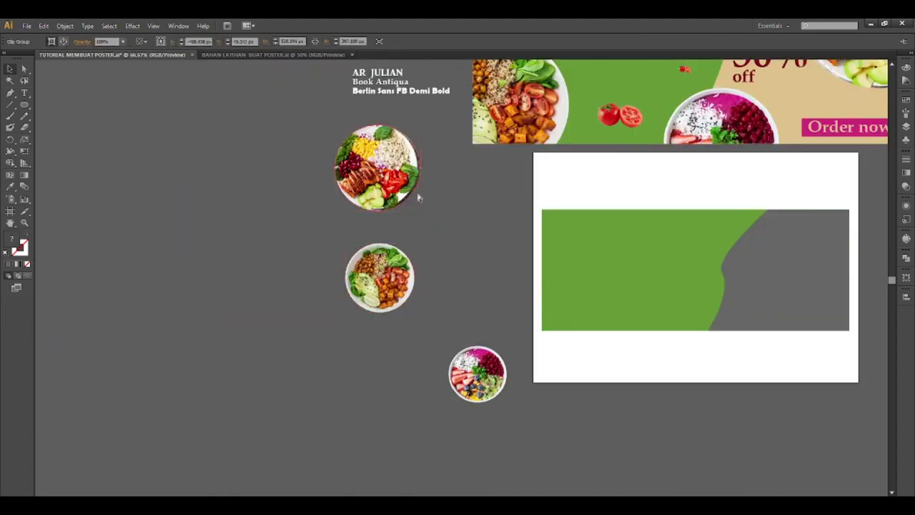
scroll(418, 200, "up", 3)
Step: Pull the chicken plate's crop circle in on the right to hug the plate edge
double_click(468, 224)
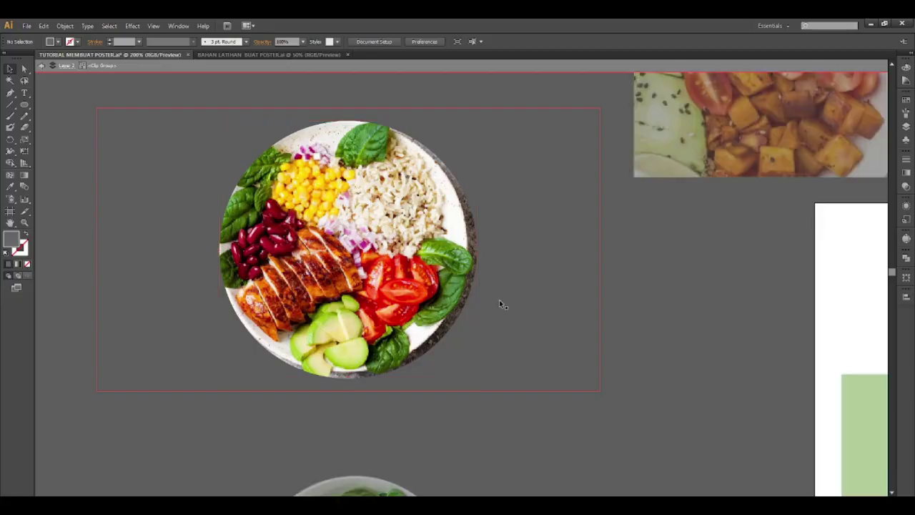
double_click(626, 318)
left_click(452, 266)
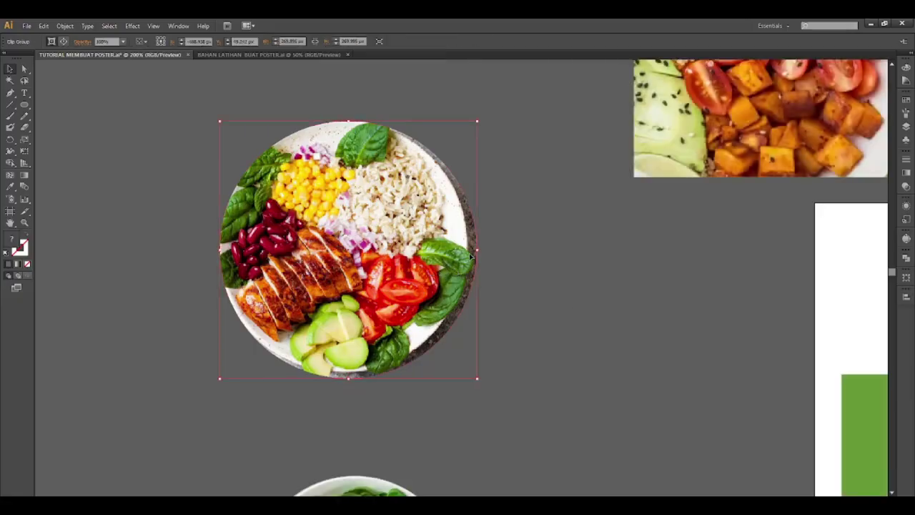
double_click(478, 228)
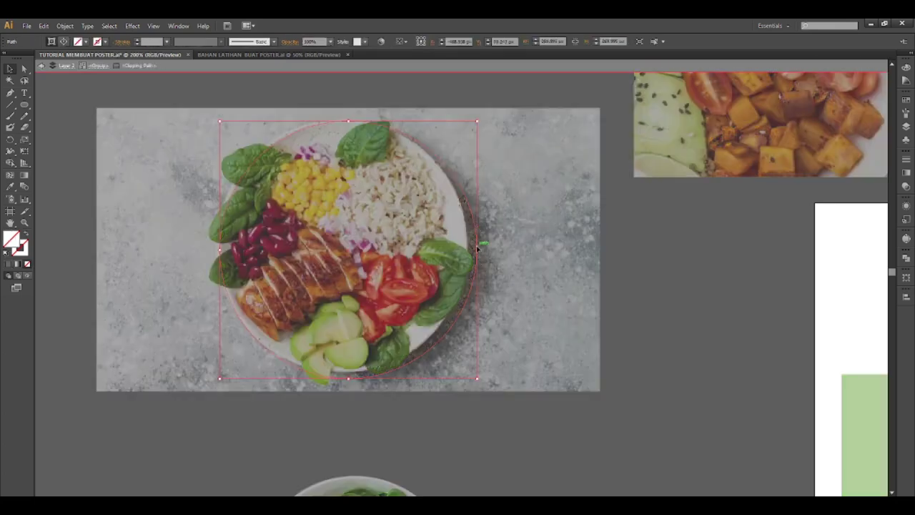
left_click_drag(477, 250, 468, 250)
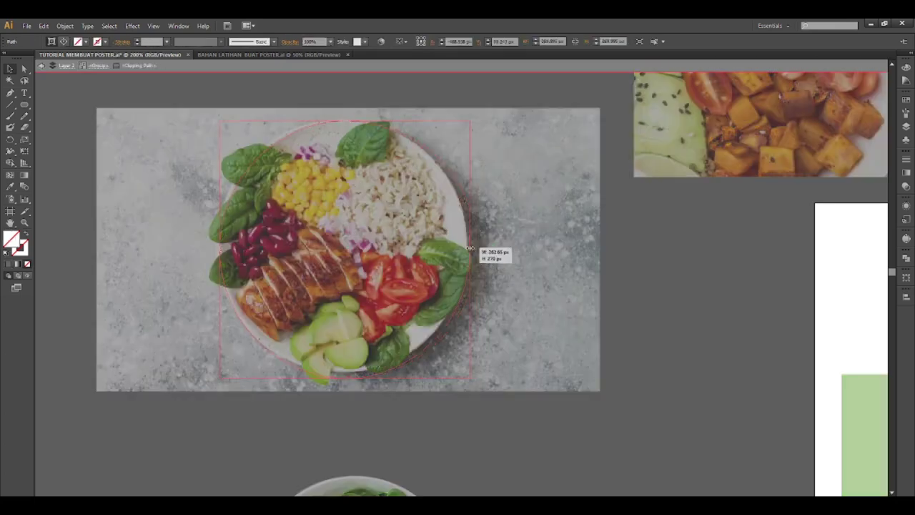
double_click(508, 260)
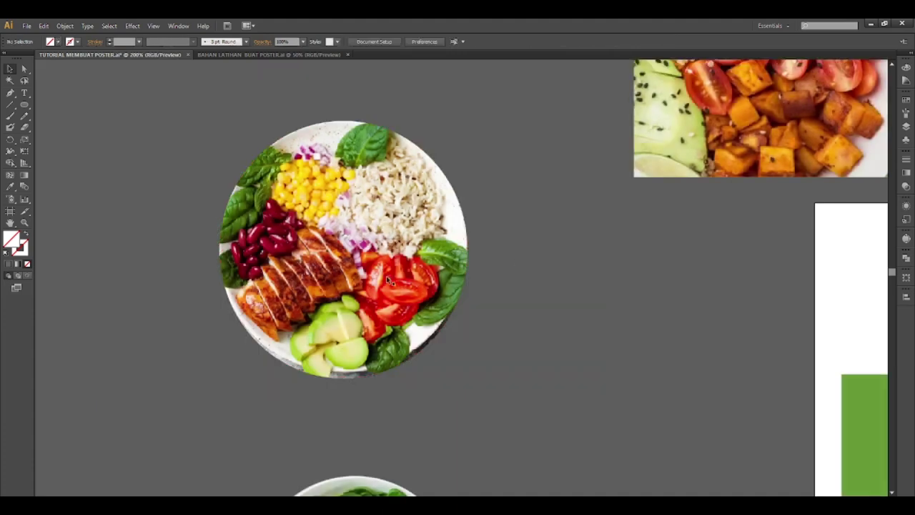
scroll(282, 245, "down", 1)
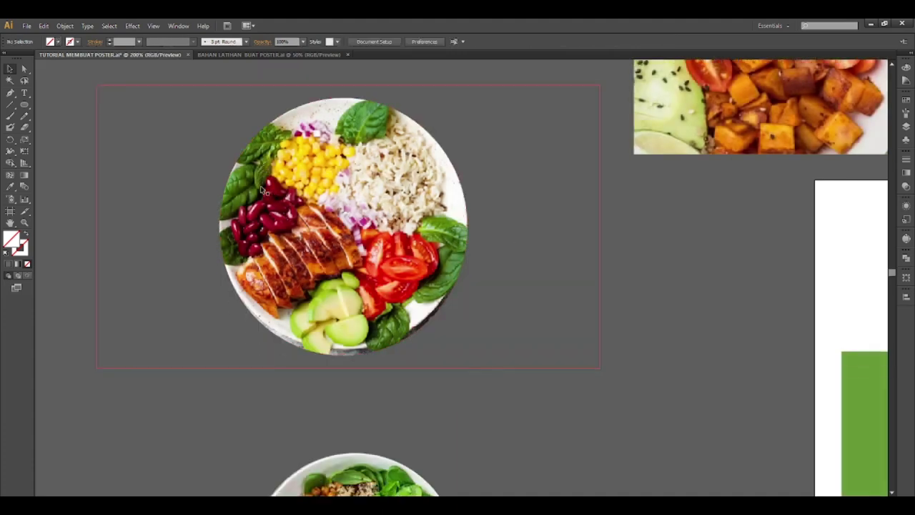
scroll(260, 183, "down", 5, "alt")
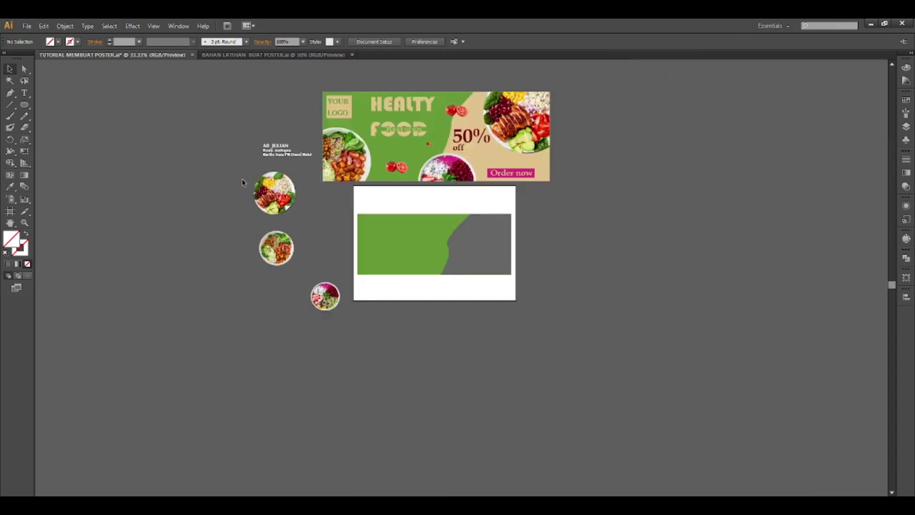
Step: Move the chicken plate toward the artboard and place the salad bowl at its lower-left
left_click_drag(253, 175, 348, 236)
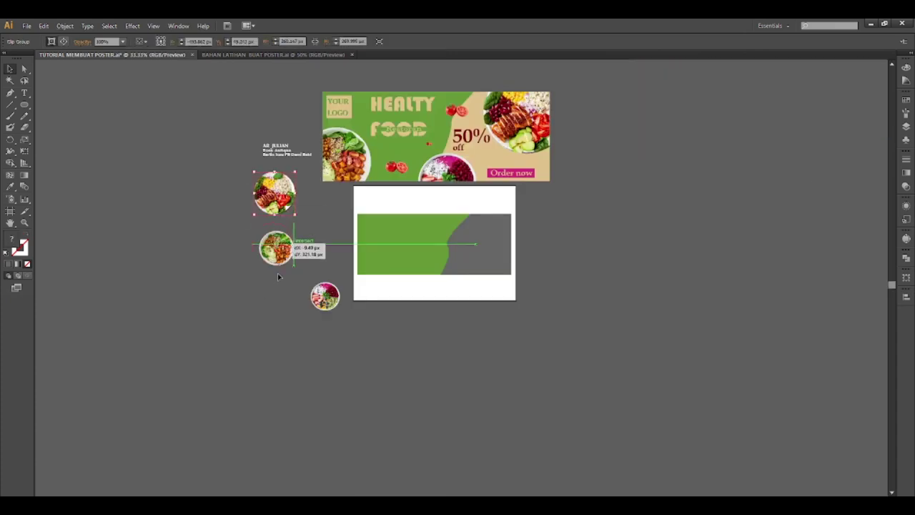
left_click_drag(341, 233, 317, 212)
key("ctrl+1")
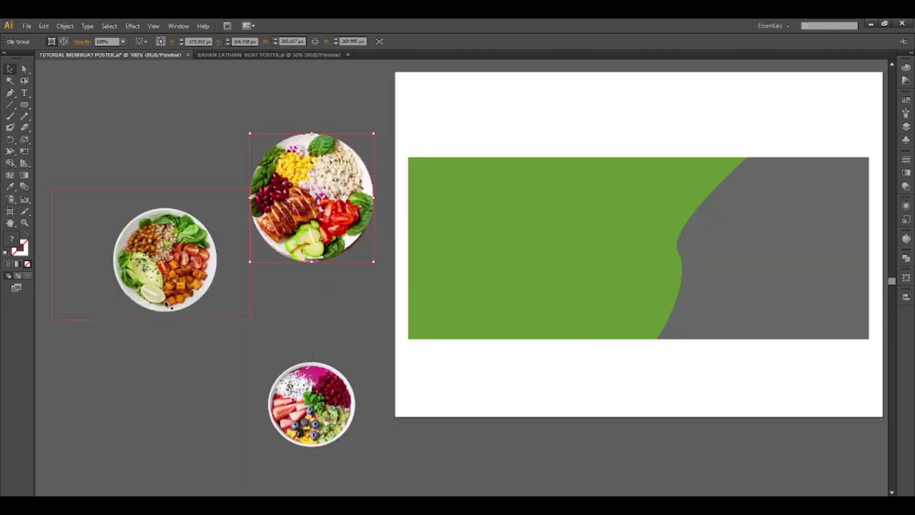
left_click(201, 273)
scroll(201, 303, "down", 3)
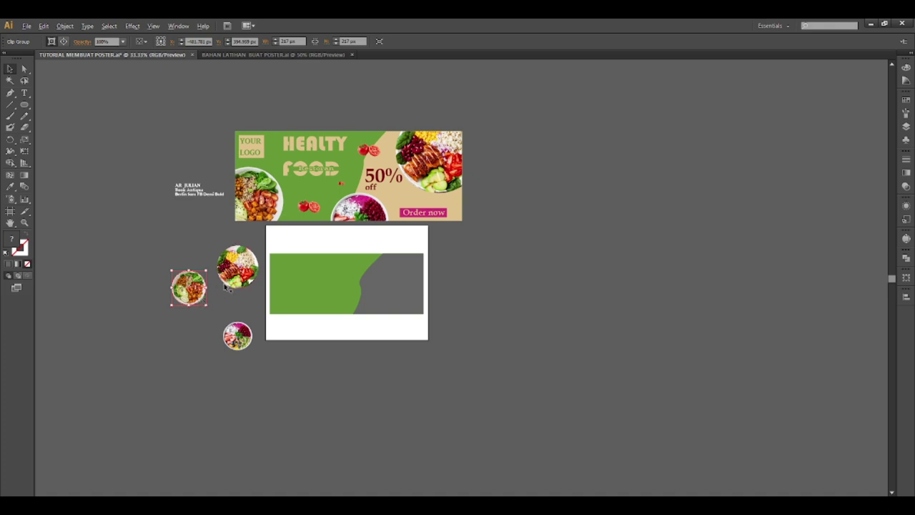
scroll(226, 286, "up", 1)
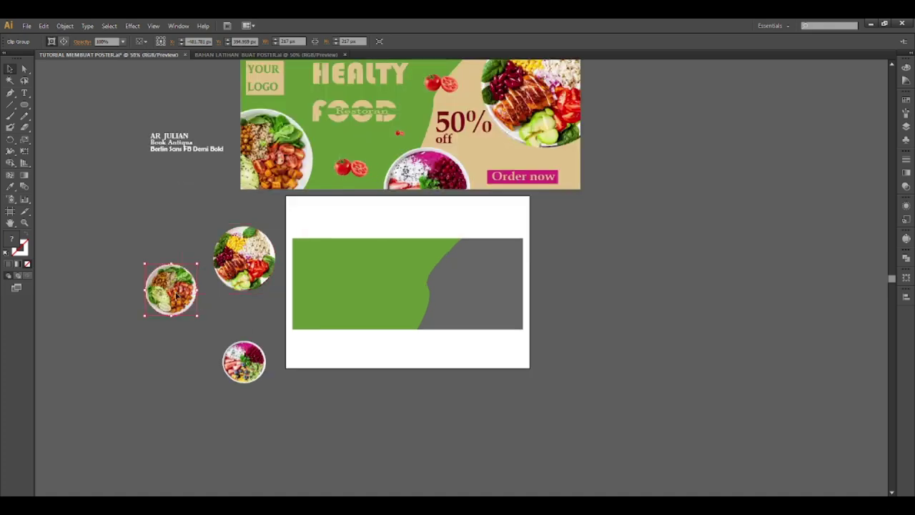
left_click_drag(176, 291, 313, 327)
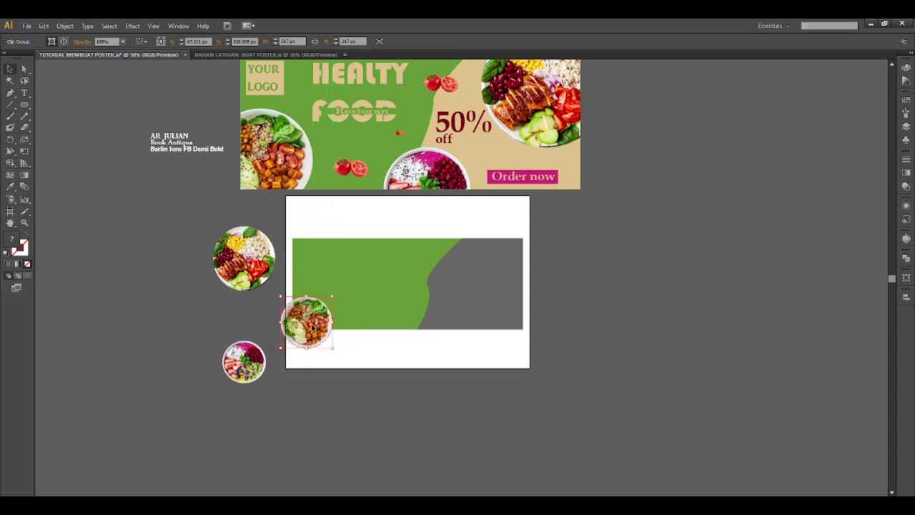
Step: Put the chicken plate upper-right, shrink the fruit bowl on the lower edge, and copy the tomato pair nearby
left_click_drag(239, 258, 508, 265)
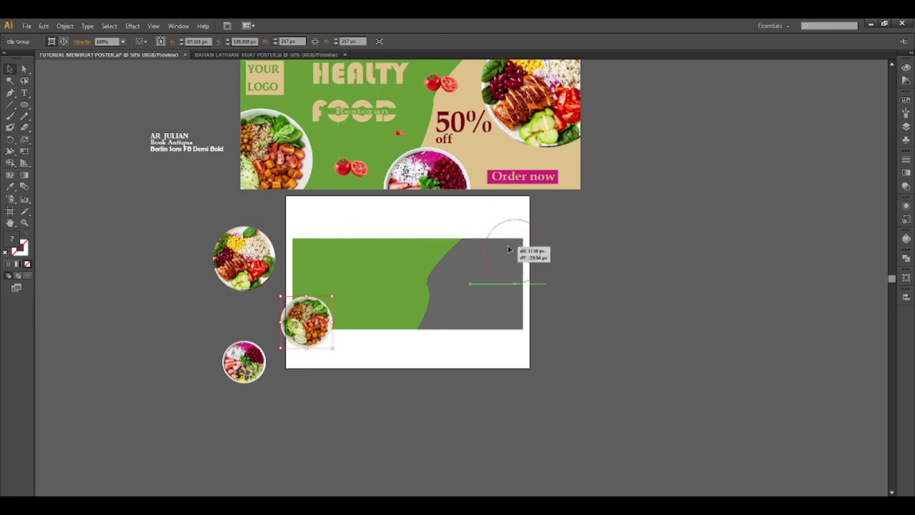
left_click_drag(508, 265, 509, 244)
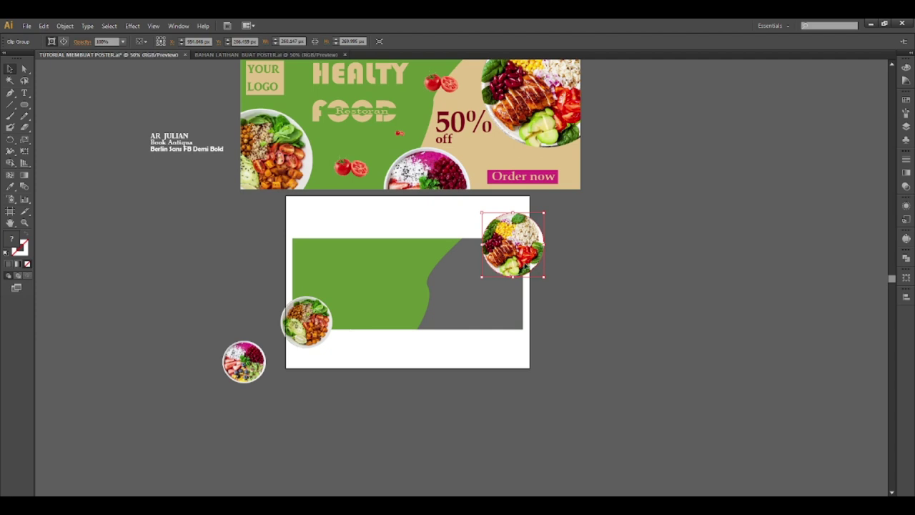
mouse_move(243, 361)
left_mouse_down()
mouse_move(461, 341)
mouse_move(418, 336)
left_mouse_up()
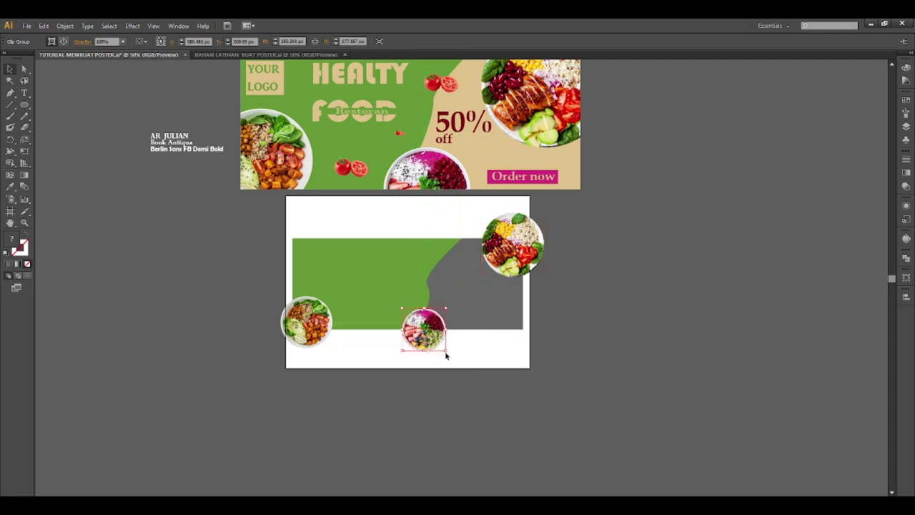
left_click_drag(445, 351, 425, 330)
left_click(429, 369)
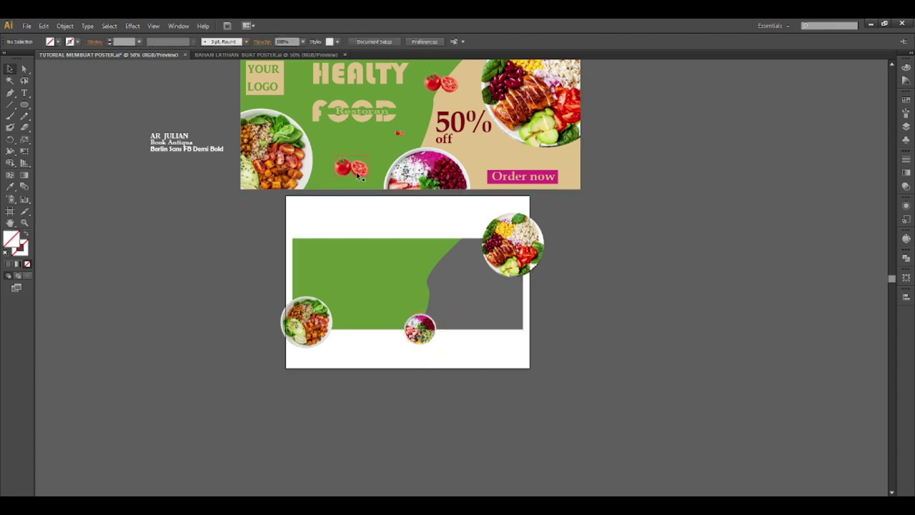
mouse_move(359, 177)
left_mouse_down()
mouse_move(258, 275)
mouse_move(428, 291)
mouse_move(237, 340)
left_mouse_up()
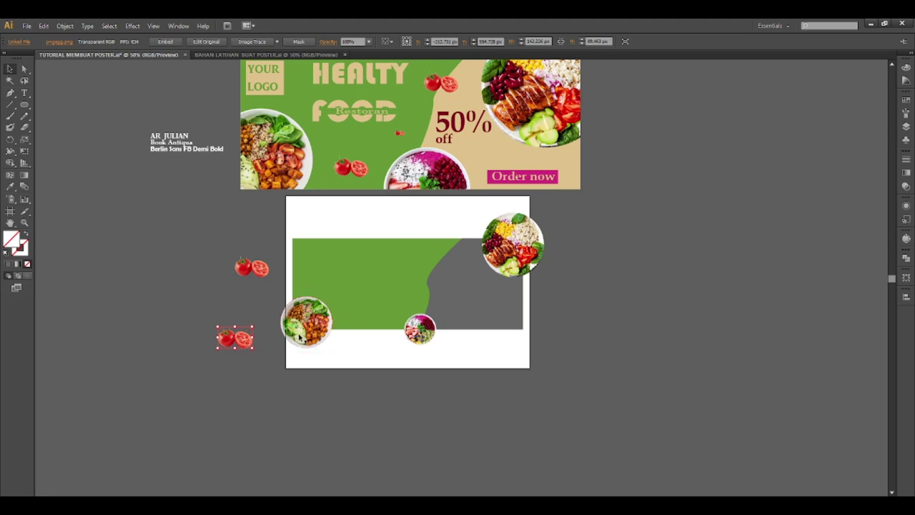
scroll(323, 338, "up", 4)
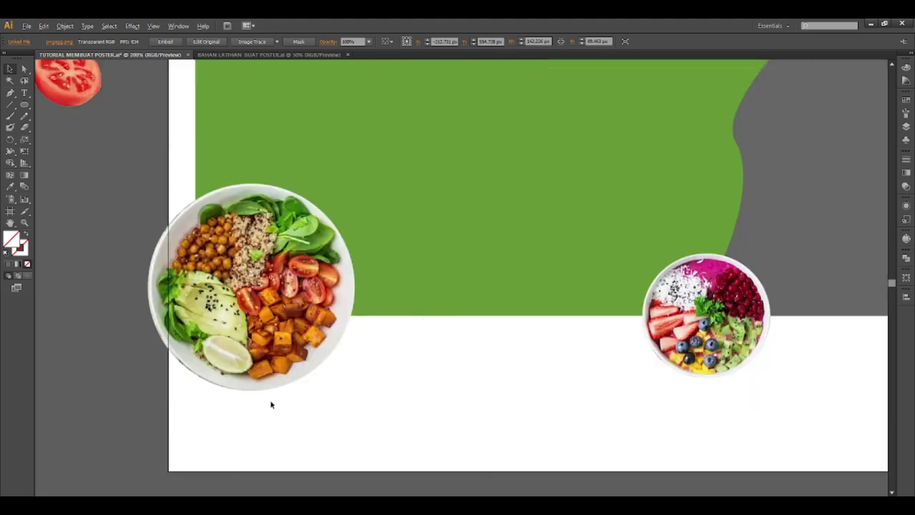
scroll(274, 408, "down", 1)
scroll(298, 391, "down", 1)
scroll(298, 391, "down", 1)
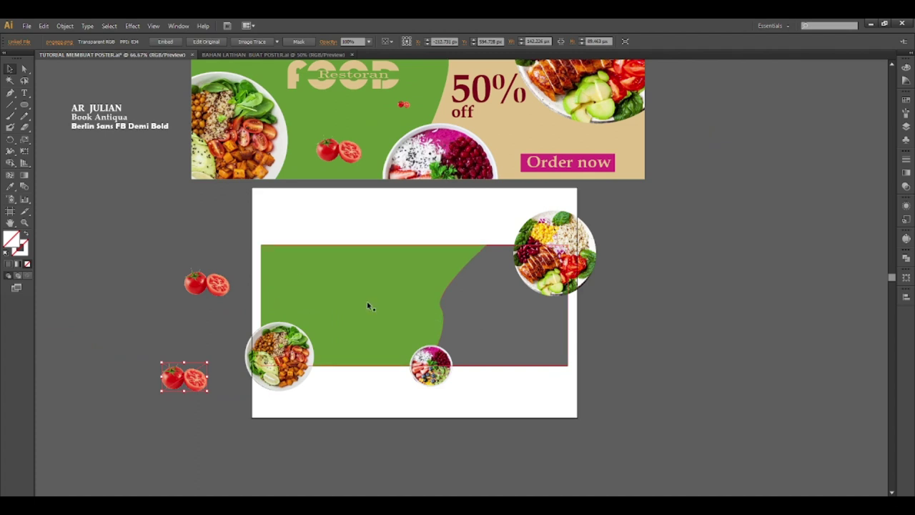
left_click(466, 324)
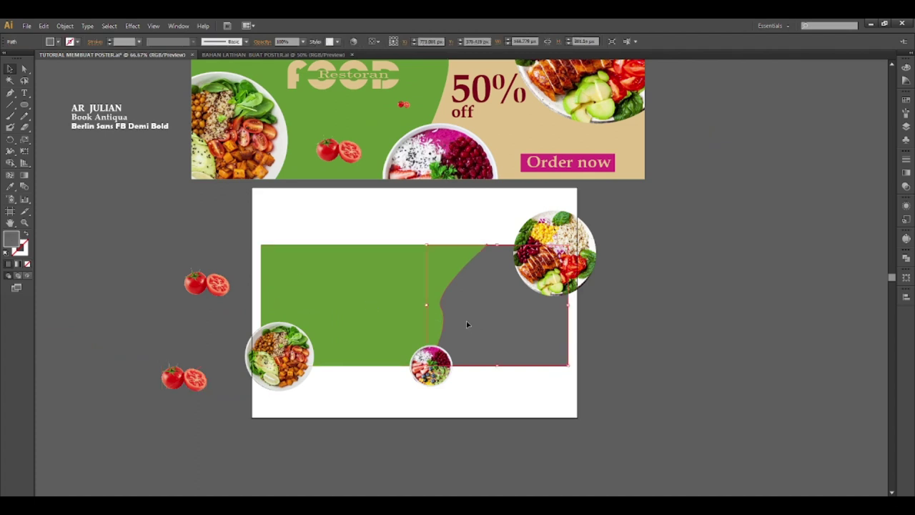
left_click(365, 303, "shift")
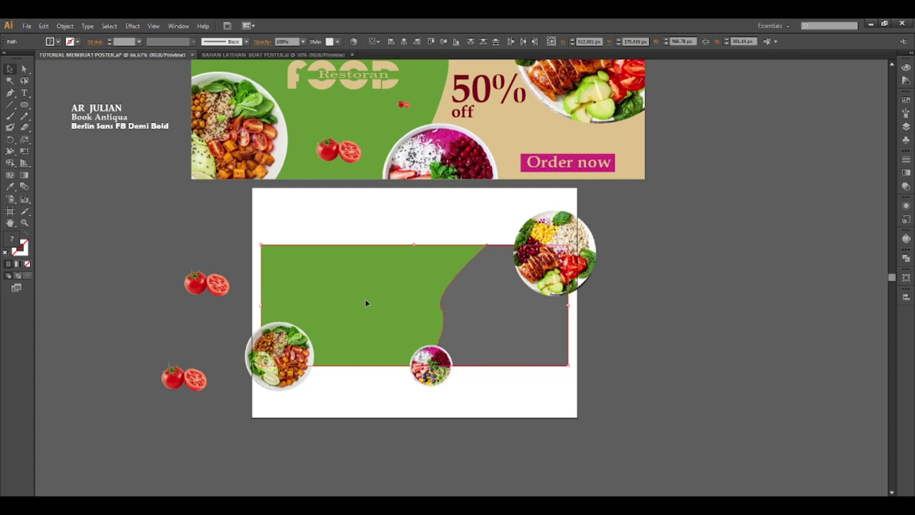
mouse_move(419, 313)
left_mouse_down()
mouse_move(501, 392)
mouse_move(486, 400)
mouse_move(467, 388)
left_mouse_up()
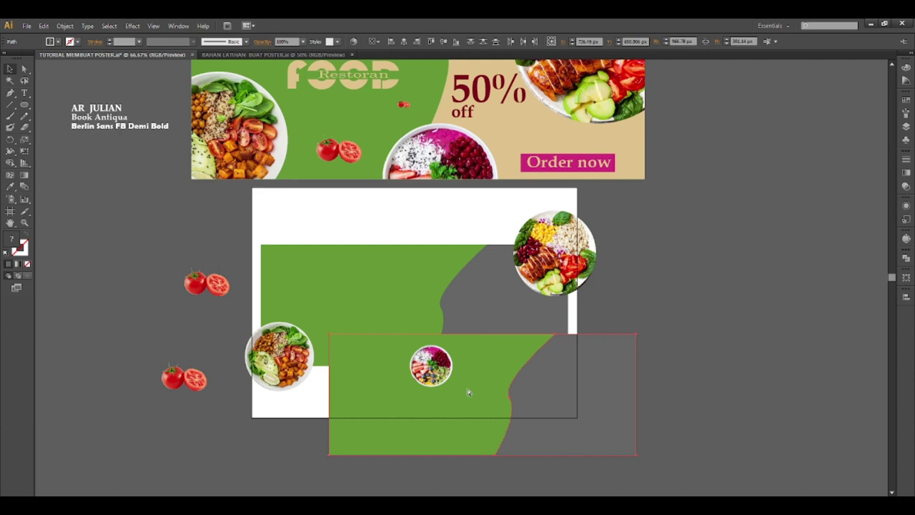
key("ctrl+z")
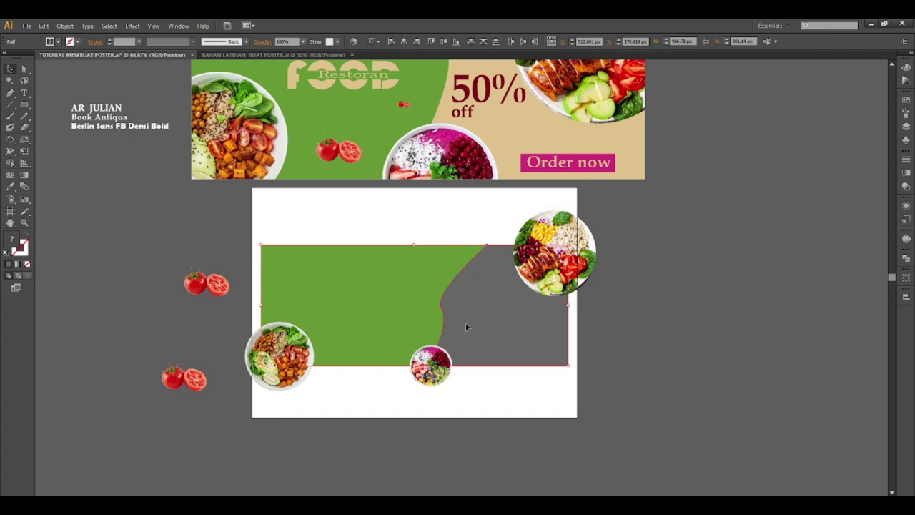
Step: Add a new Layer 3 between Layer 2 and Layer 1
left_click(905, 128)
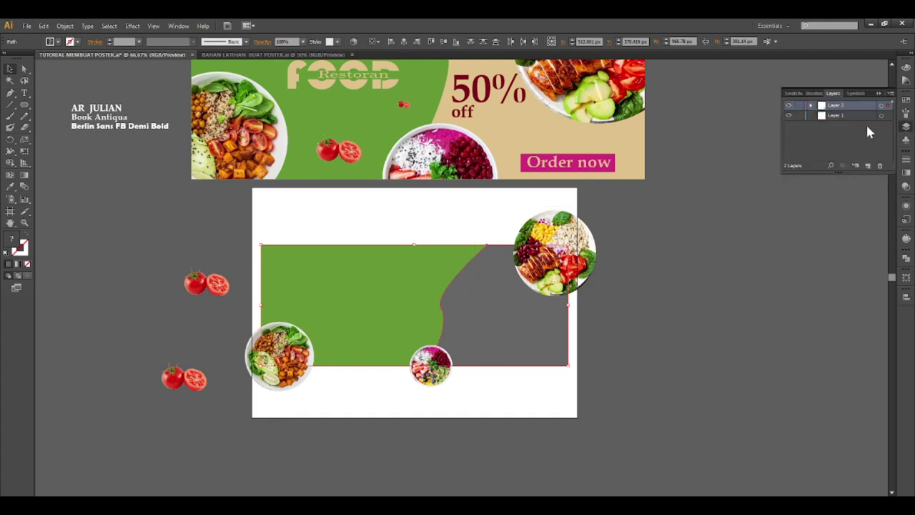
left_click(698, 231)
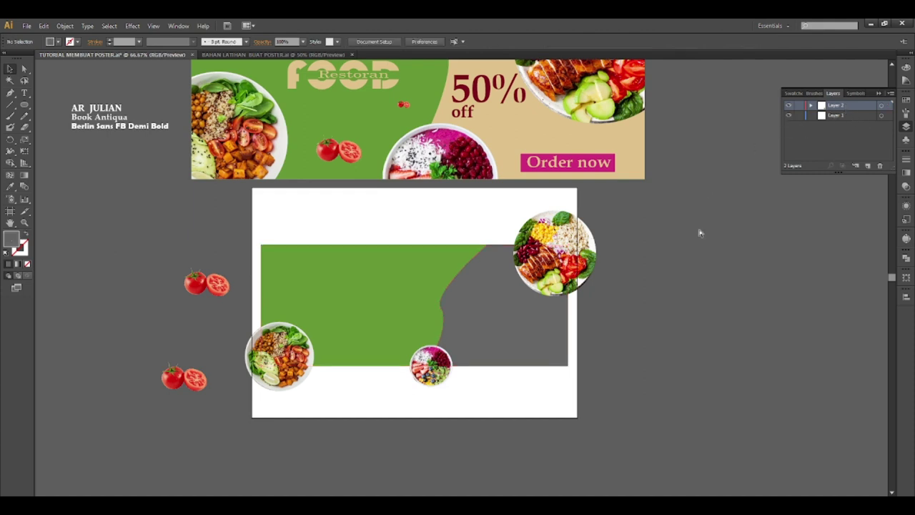
left_click(833, 116)
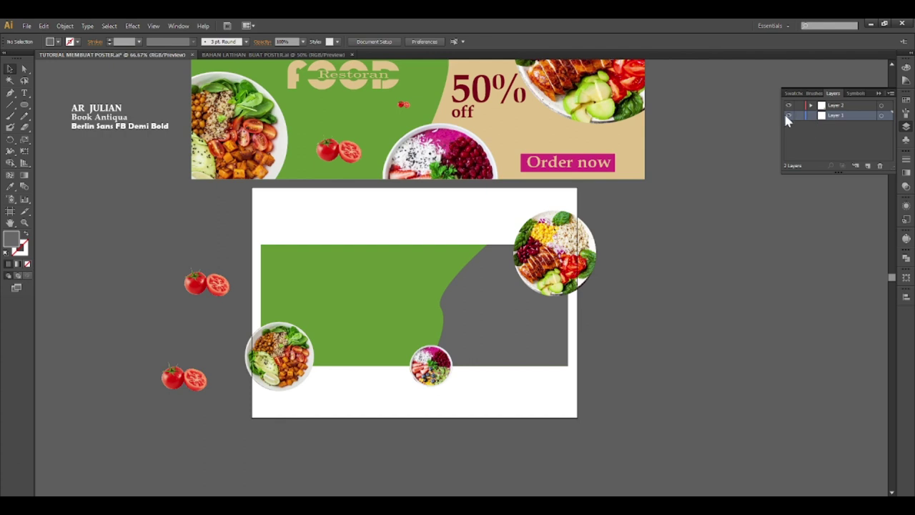
left_click(834, 106)
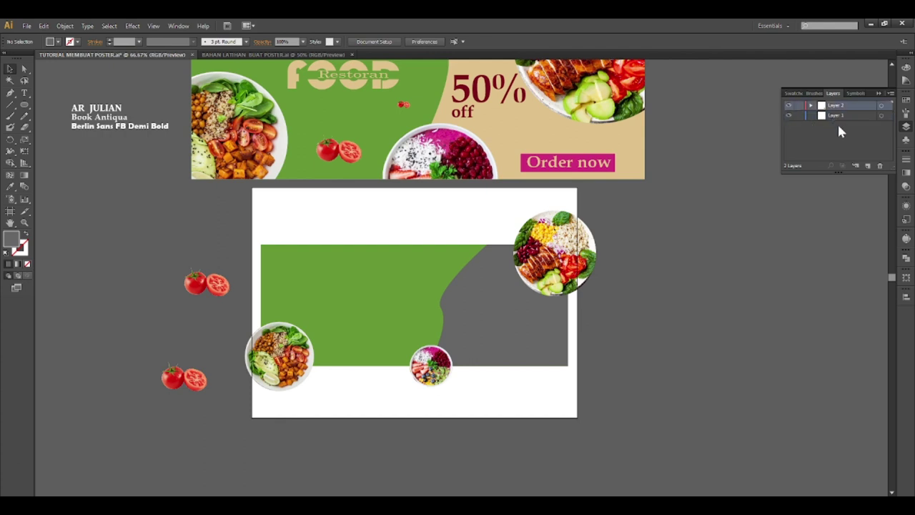
left_click(867, 165)
left_click_drag(840, 107, 839, 119)
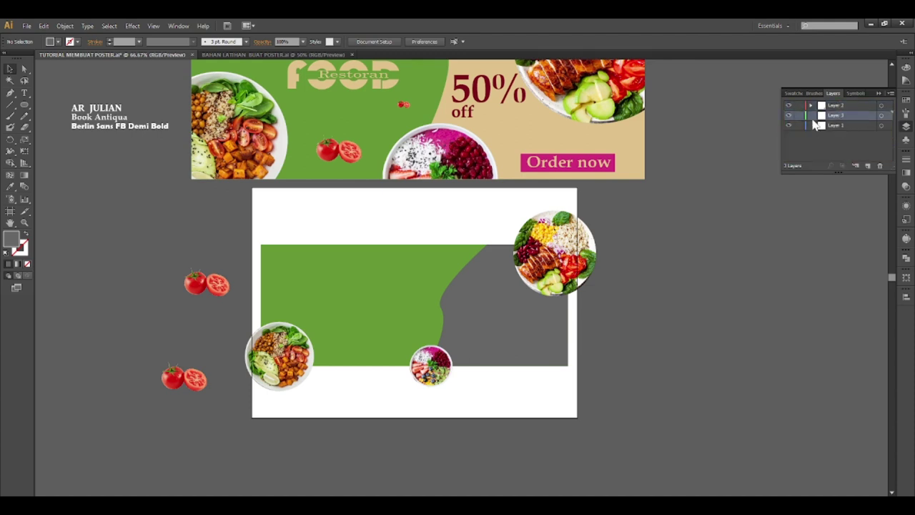
Step: Check Layer 3's contents by toggling visibility, then move it to the top of the stack
left_click(789, 115)
left_click(789, 116)
left_click(788, 116)
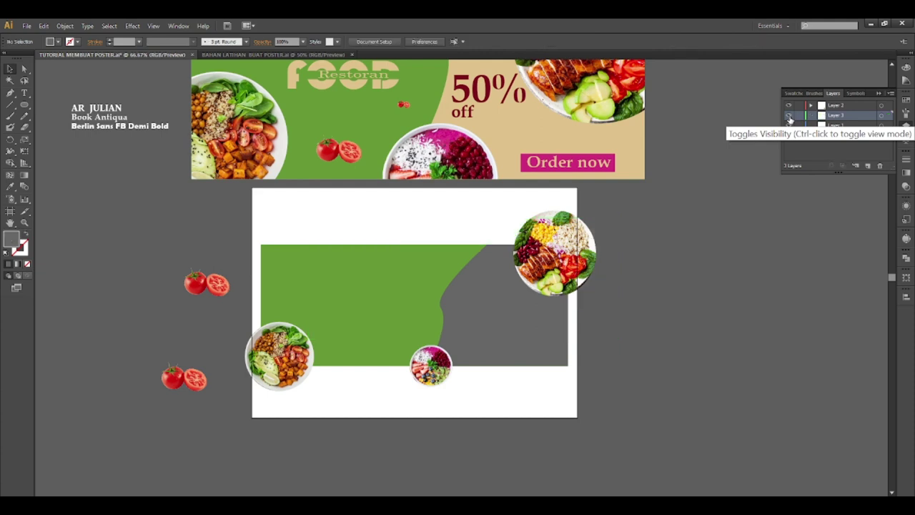
left_click(789, 116)
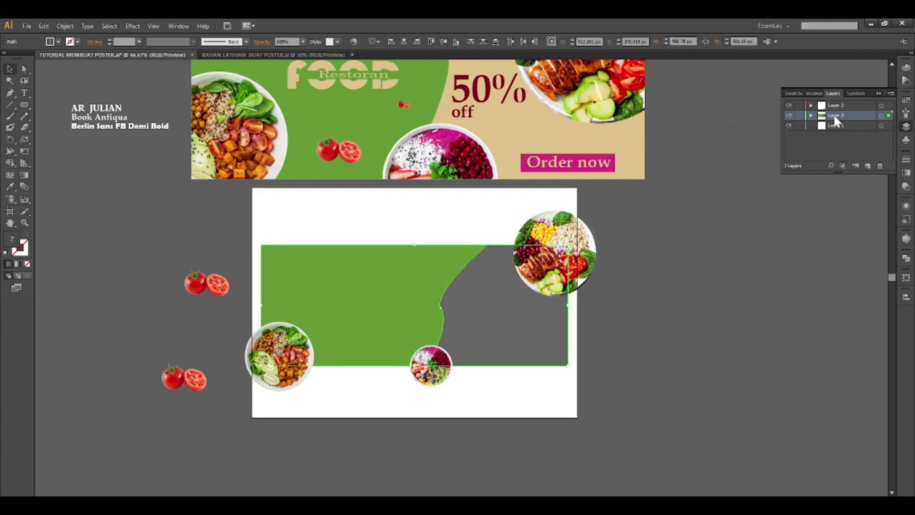
mouse_move(836, 122)
left_mouse_down()
mouse_move(835, 100)
mouse_move(846, 121)
left_mouse_up()
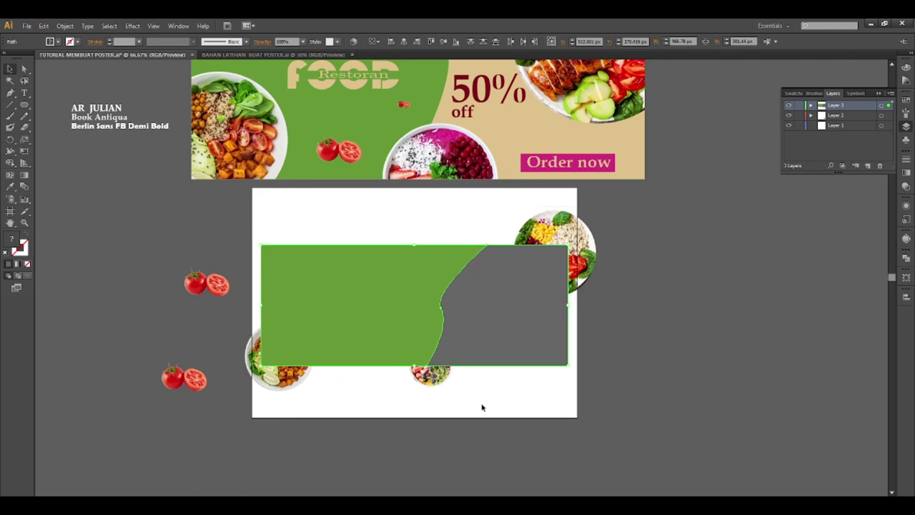
left_click(627, 325)
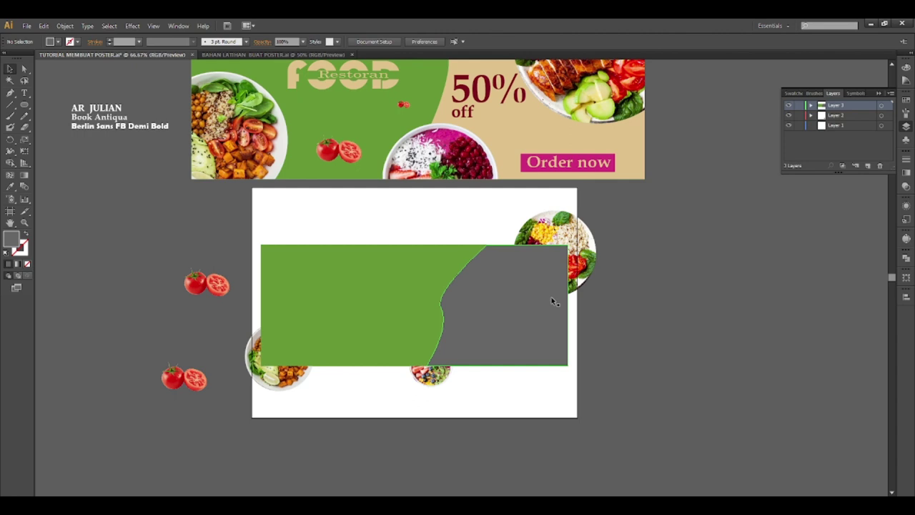
Step: Clip the top-right salad bowl inside the grey curved shape with Make Clipping Mask
left_click(551, 300)
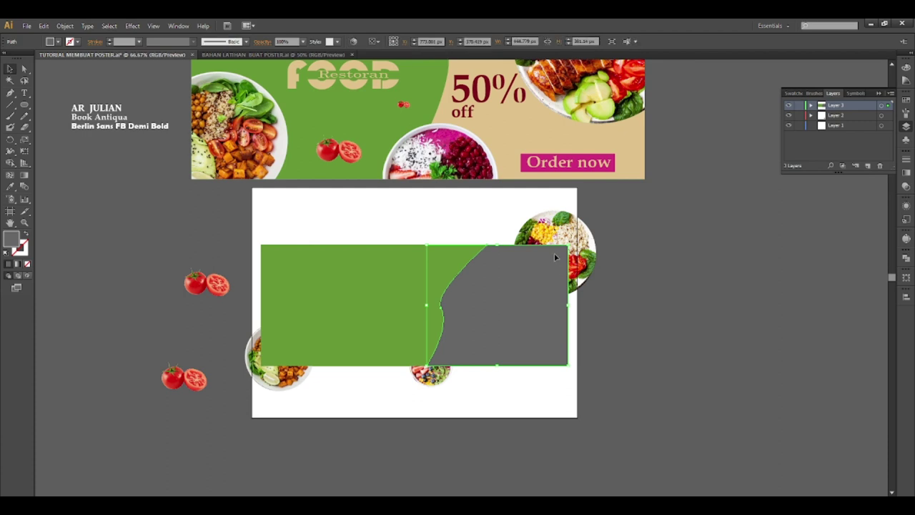
left_click(559, 235, "shift")
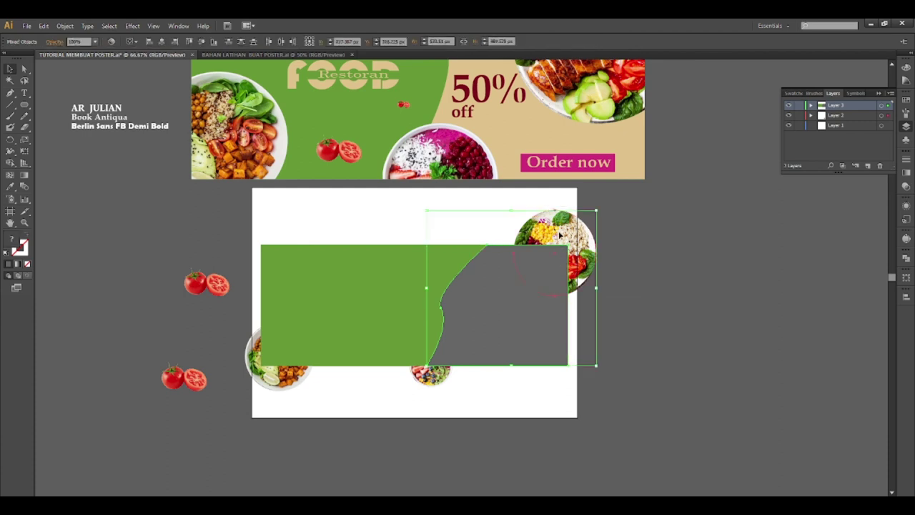
right_click(554, 243)
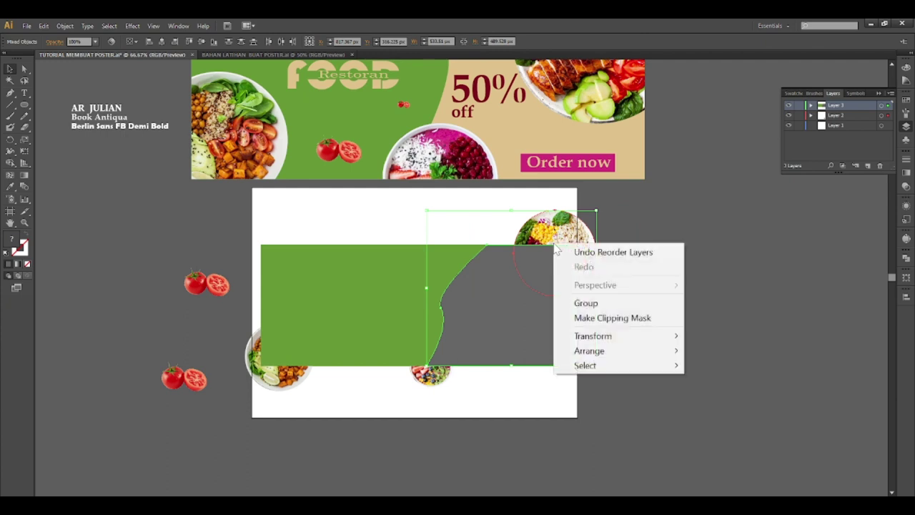
left_click(593, 318)
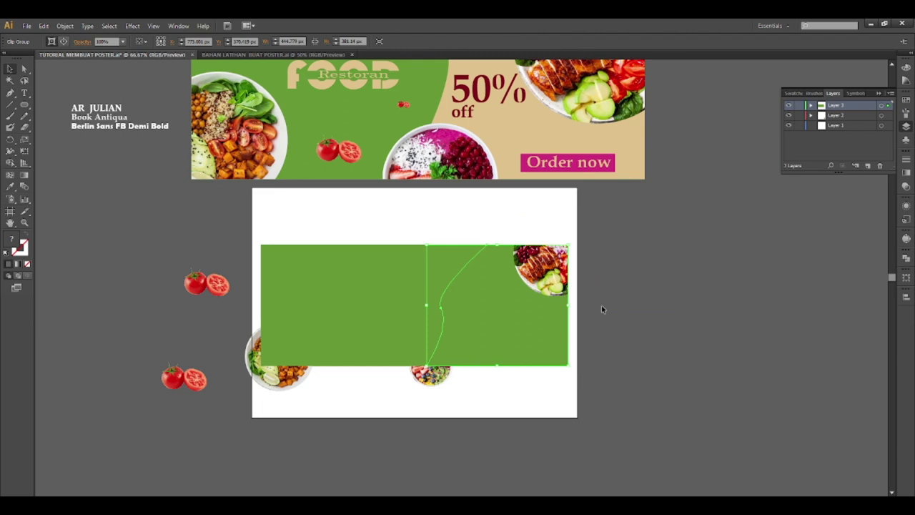
left_click(649, 326)
double_click(517, 341)
left_click_drag(502, 326, 569, 354)
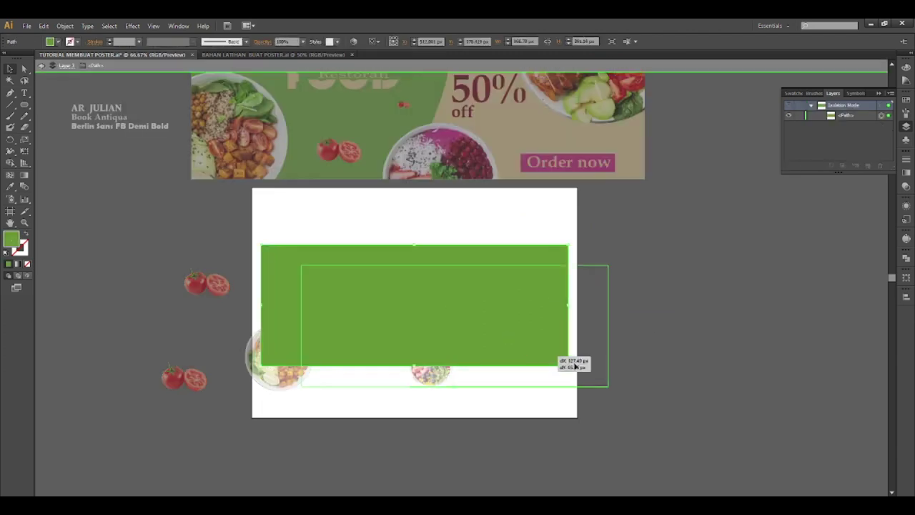
key("ctrl+z")
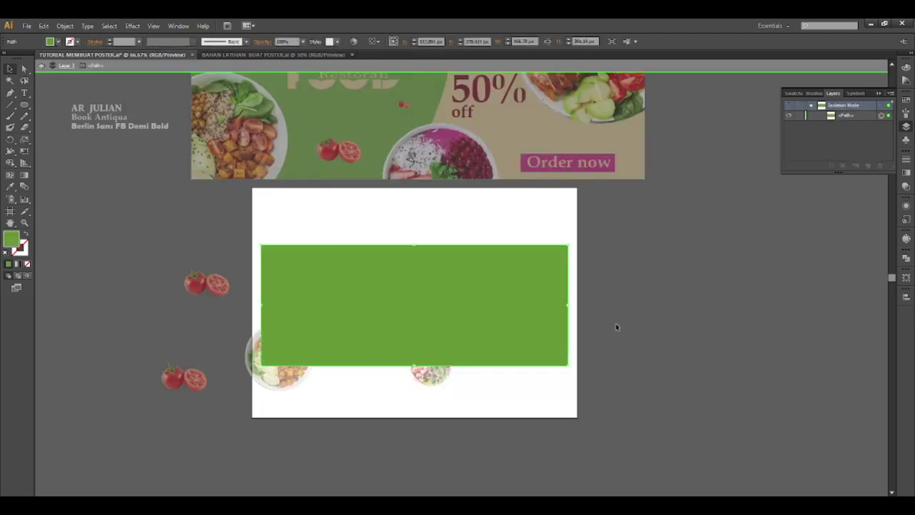
double_click(641, 318)
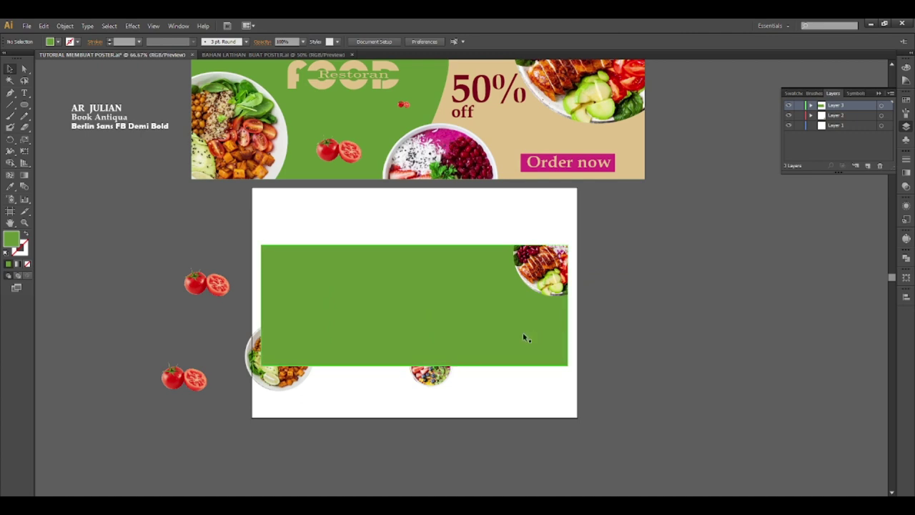
Step: Clip the small food bowl and left food bowl to the background shape
left_click(441, 383)
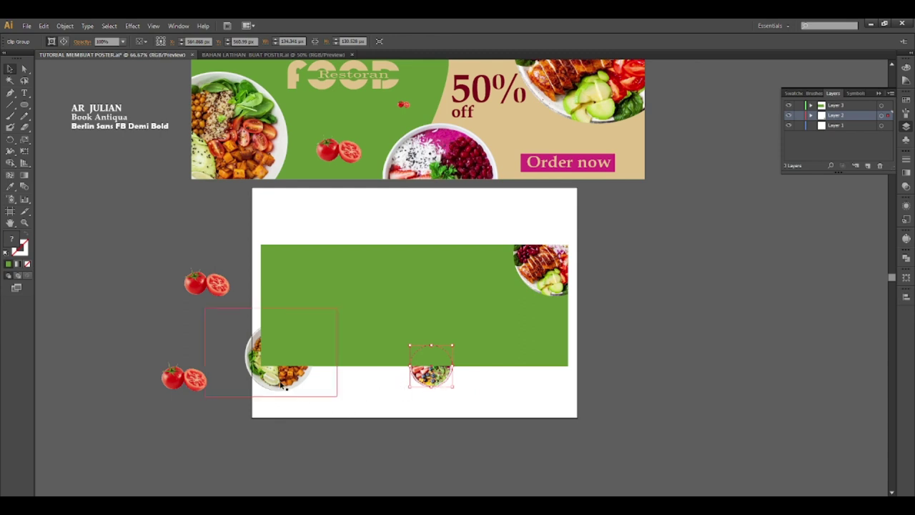
left_click(283, 387, "shift")
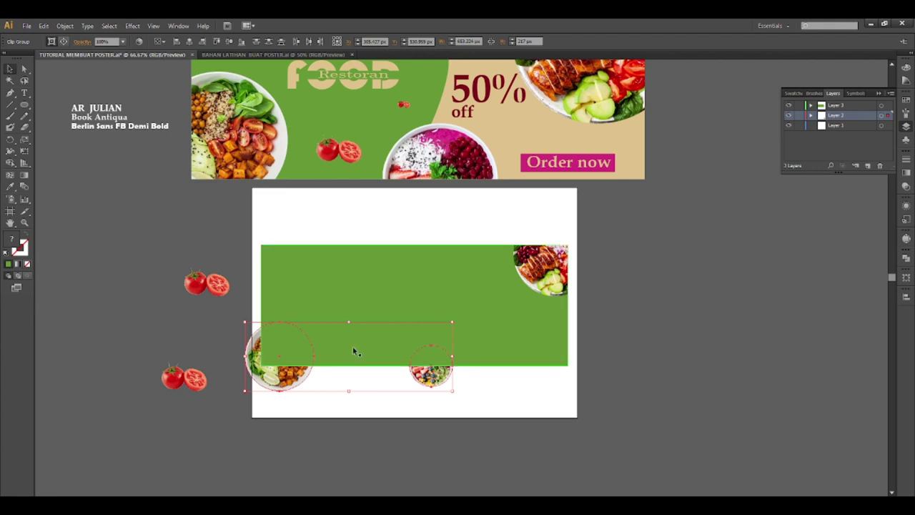
left_click(379, 287, "shift")
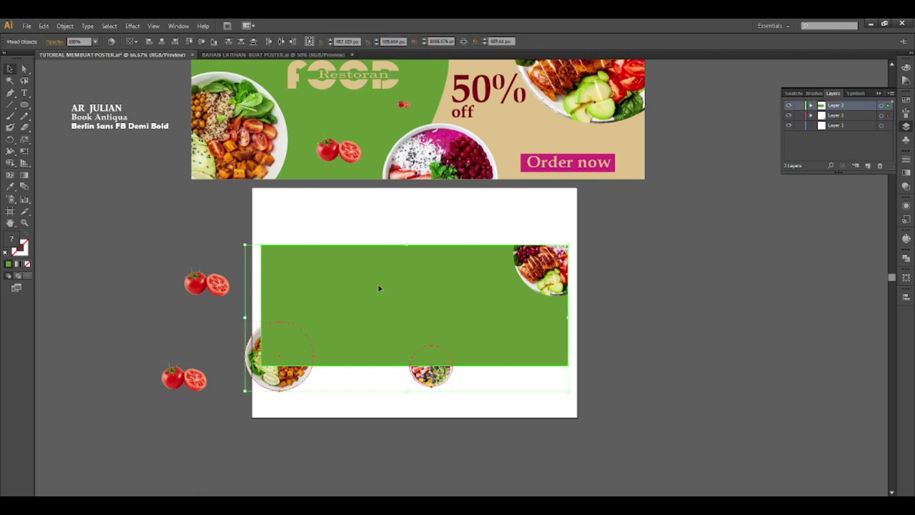
right_click(379, 288)
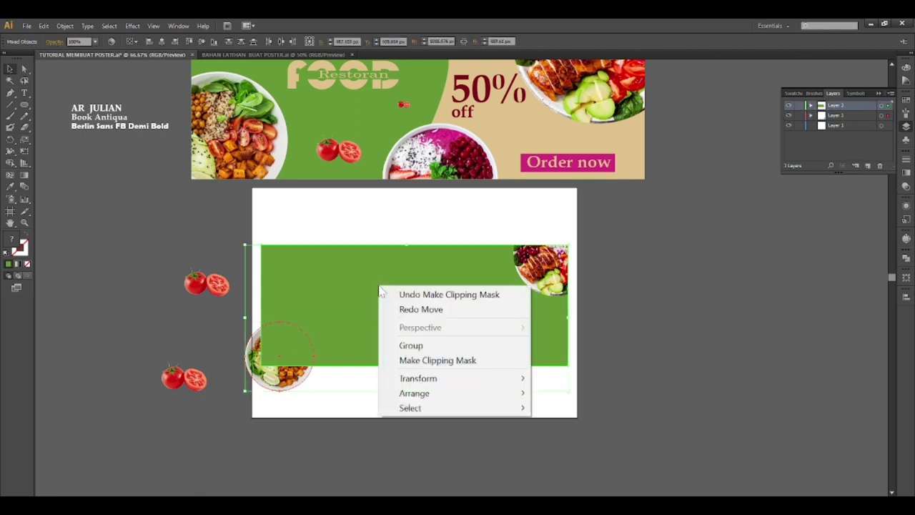
left_click(401, 360)
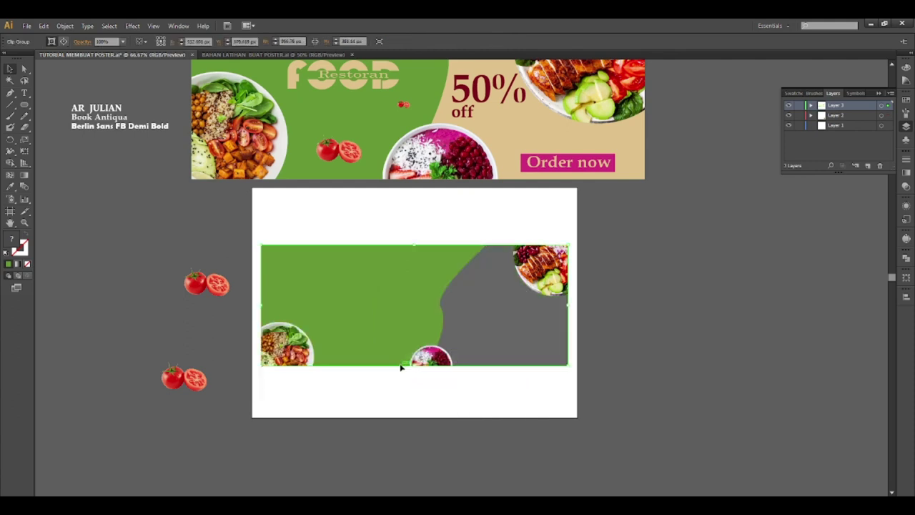
left_click(632, 343)
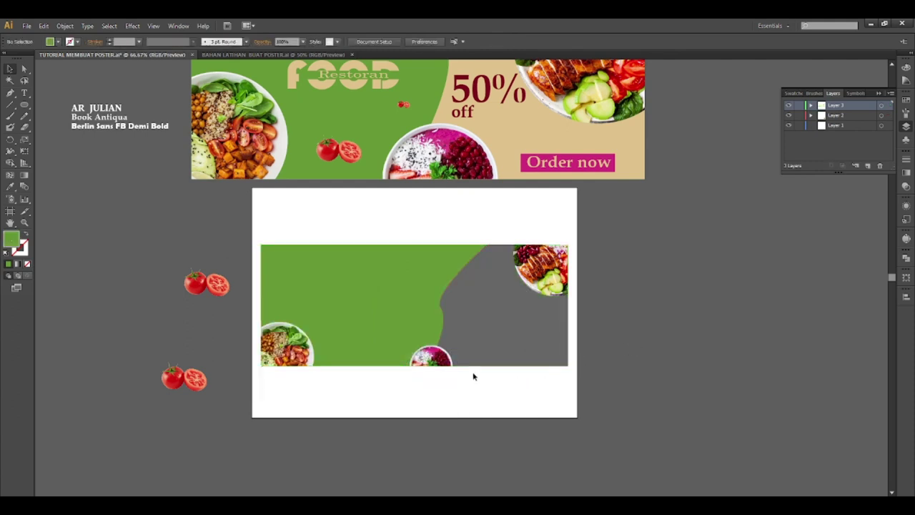
scroll(429, 357, "down", 3)
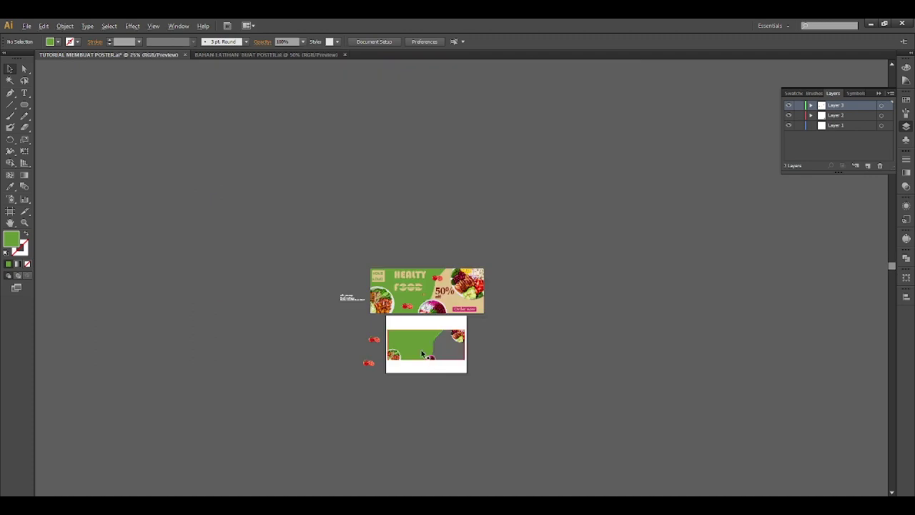
Step: Inside the bottom-centre bowl's clip group, scale up the photo to fill its circular frame
scroll(421, 354, "up", 4)
scroll(470, 392, "up", 1)
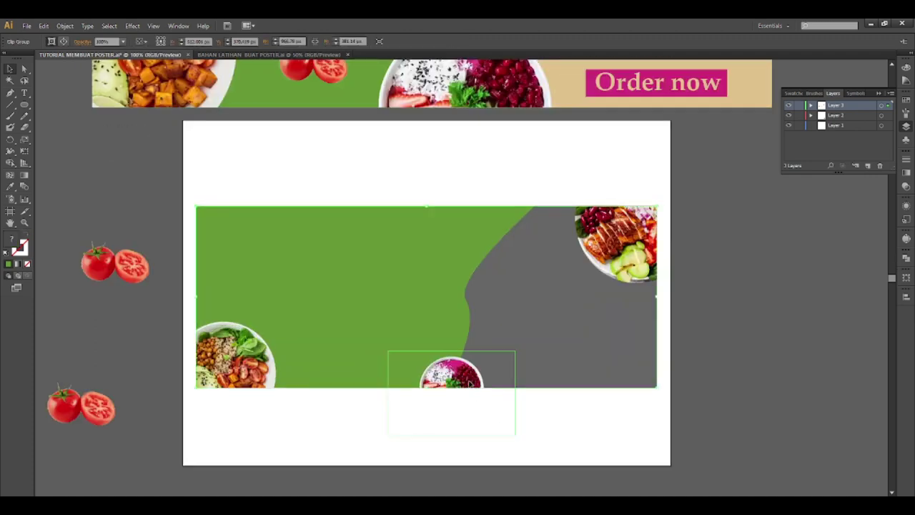
double_click(471, 384)
double_click(471, 383)
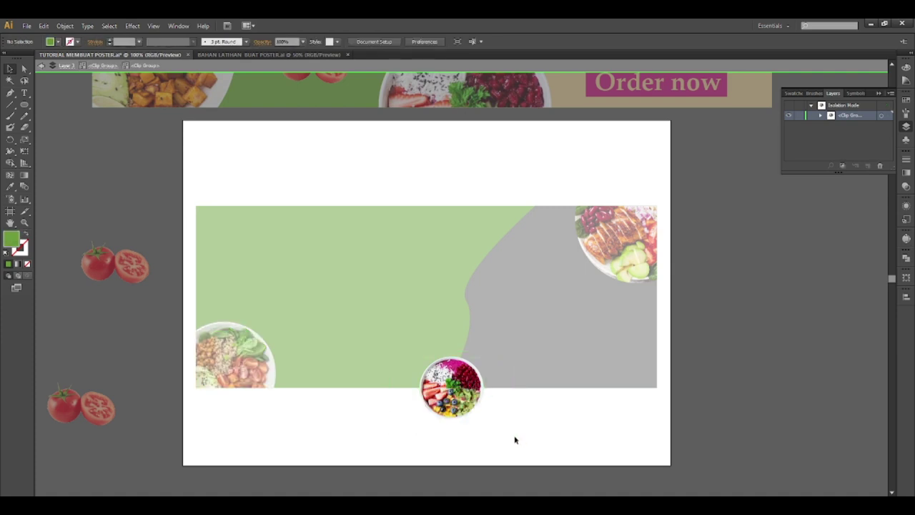
left_click(483, 416)
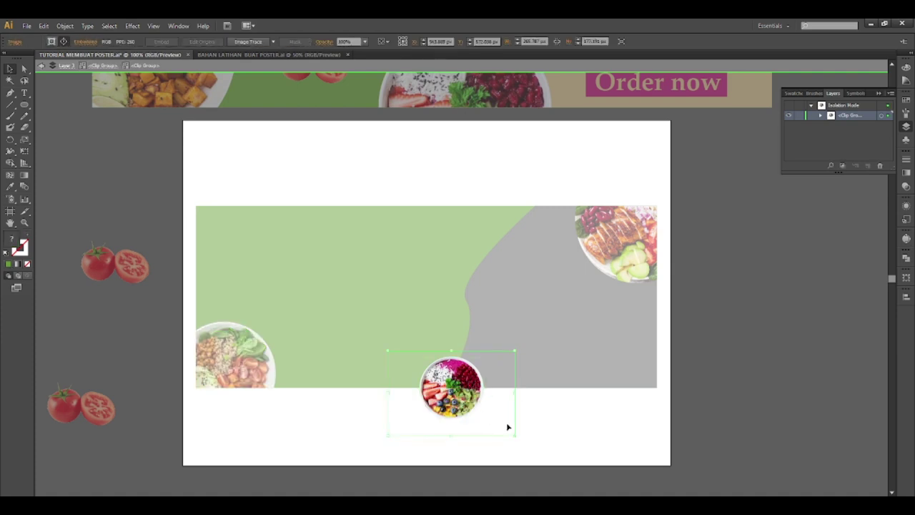
left_click_drag(515, 434, 540, 464)
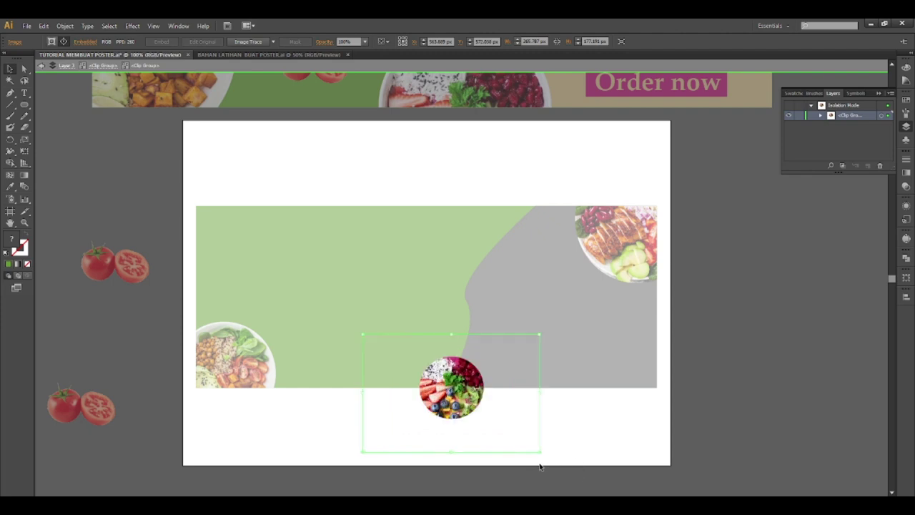
key("ctrl+z")
double_click(460, 402)
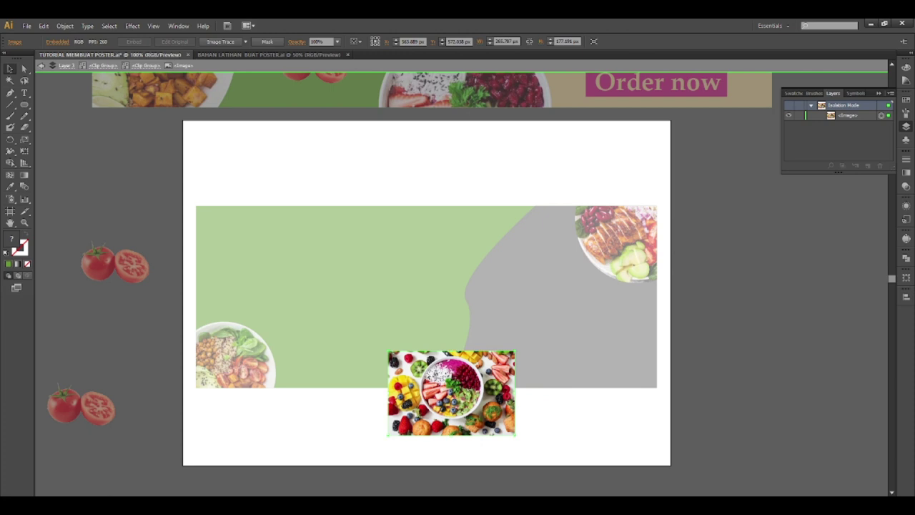
key("ctrl+7")
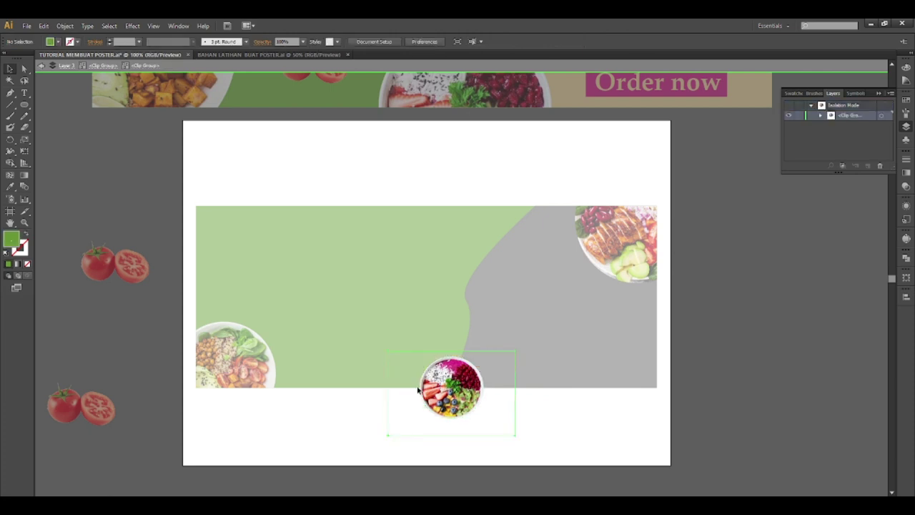
left_click(422, 390)
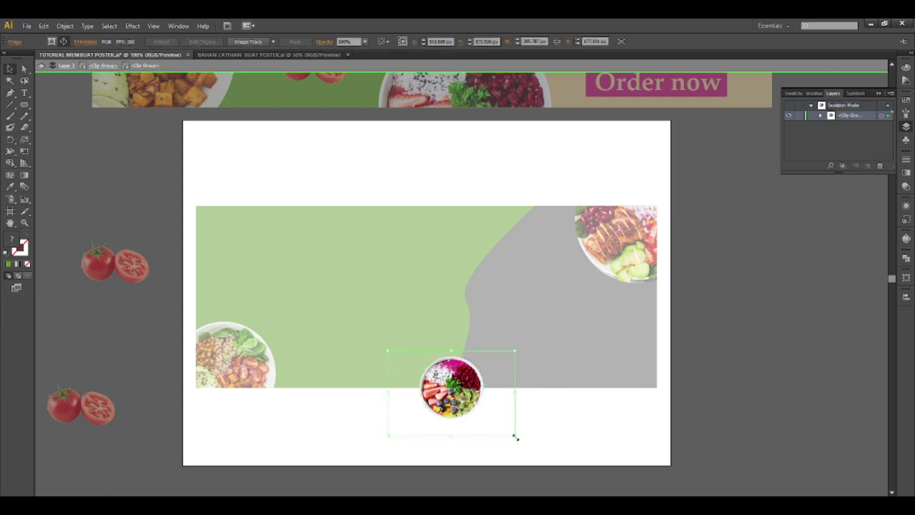
left_click_drag(514, 434, 553, 476)
Step: Enlarge the bottom-centre bowl, then clip it, the left bowl and grey shape to the green rectangle
double_click(554, 474)
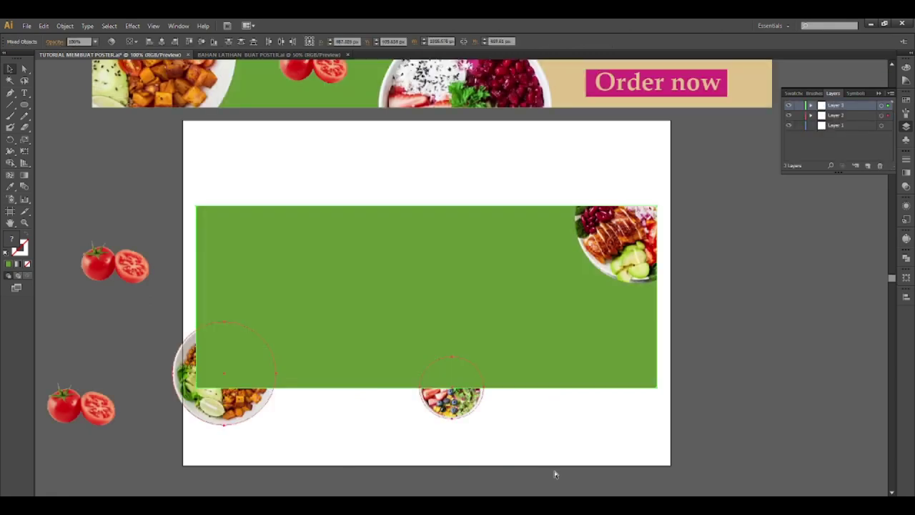
left_click_drag(515, 433, 390, 388)
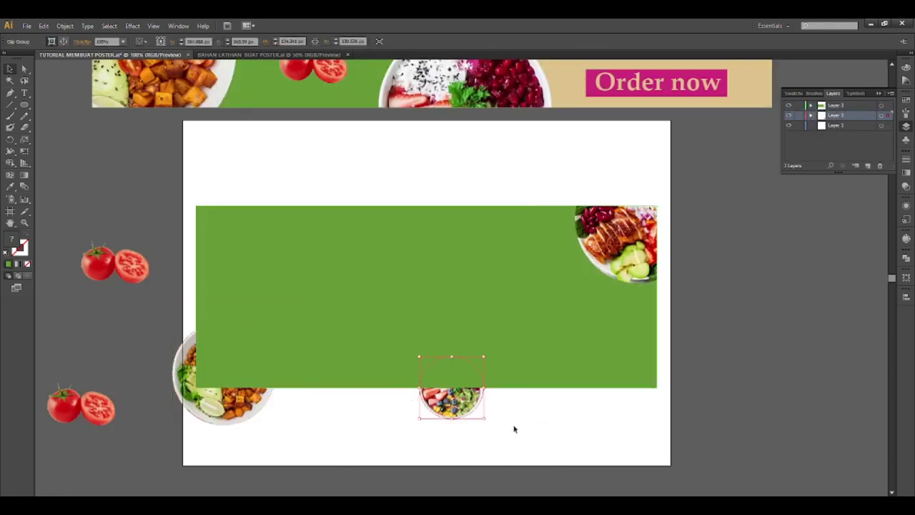
left_click_drag(484, 418, 497, 433)
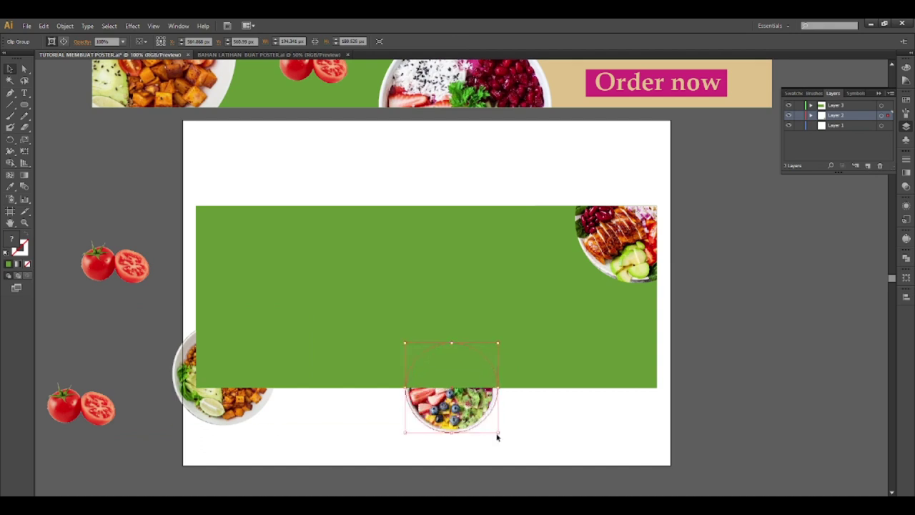
left_click(256, 402, "shift")
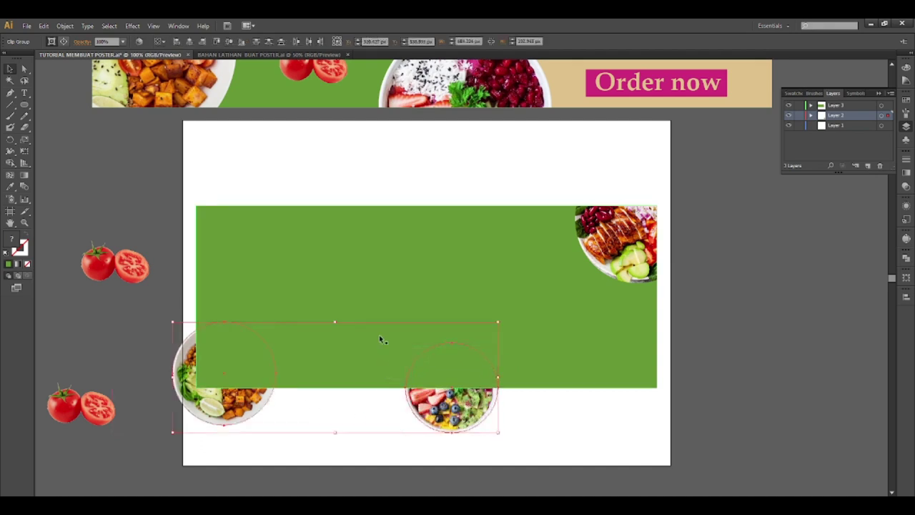
left_click(393, 283, "shift")
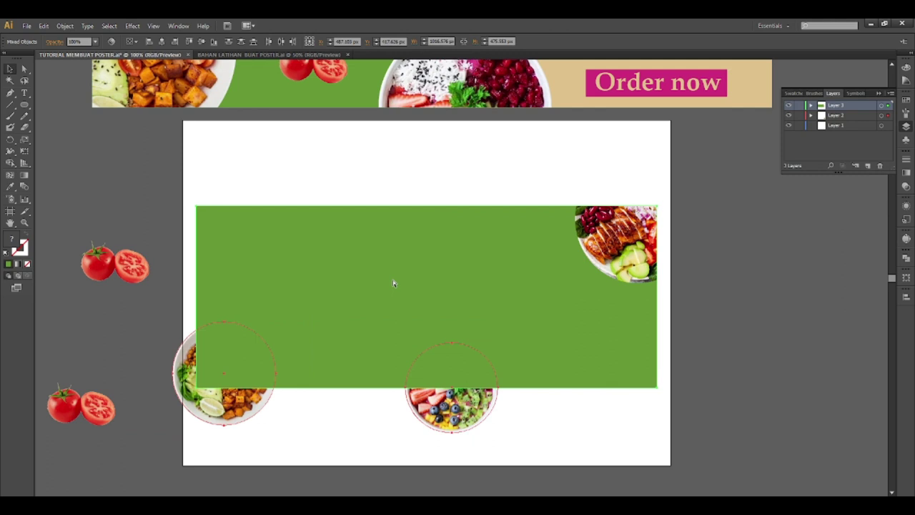
key("ctrl+7")
left_click(750, 410)
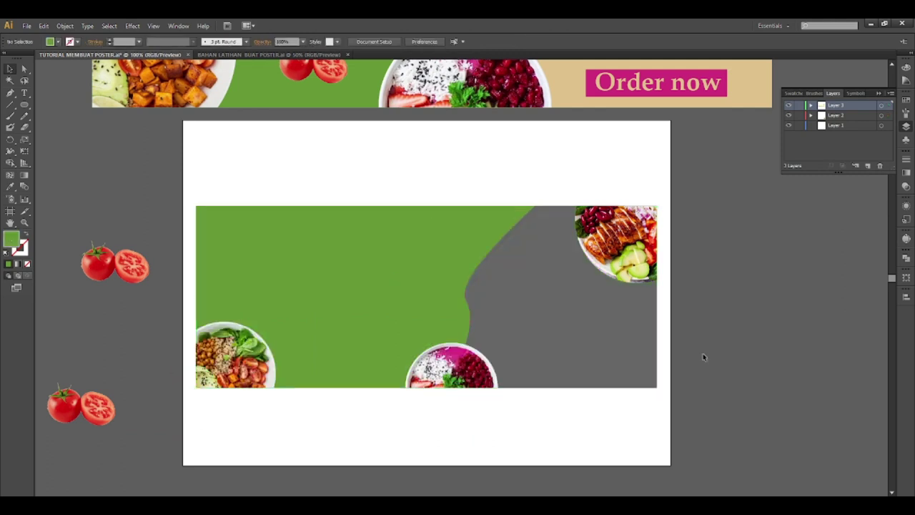
Step: Inside the clip group, shift the top-right bowl photo slightly left and down
double_click(627, 259)
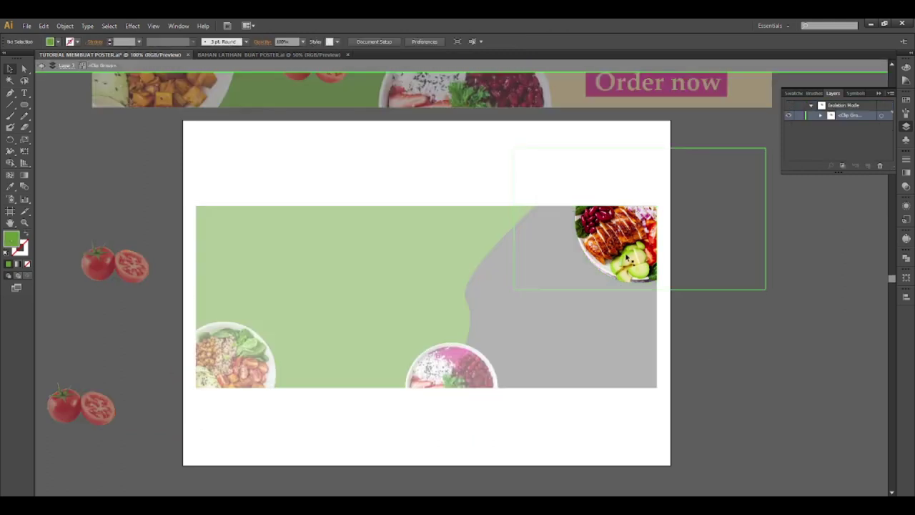
left_click(627, 259)
left_click_drag(629, 254, 613, 275)
double_click(703, 278)
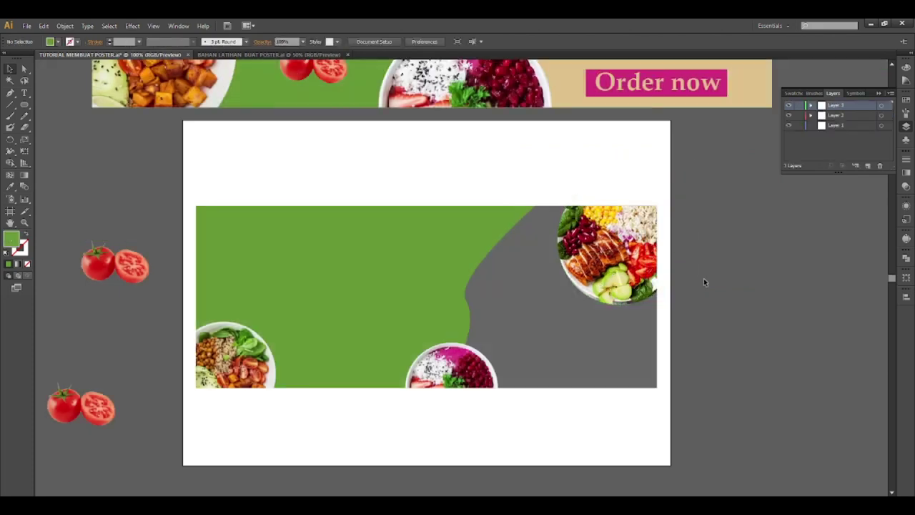
scroll(618, 329, "down", 1)
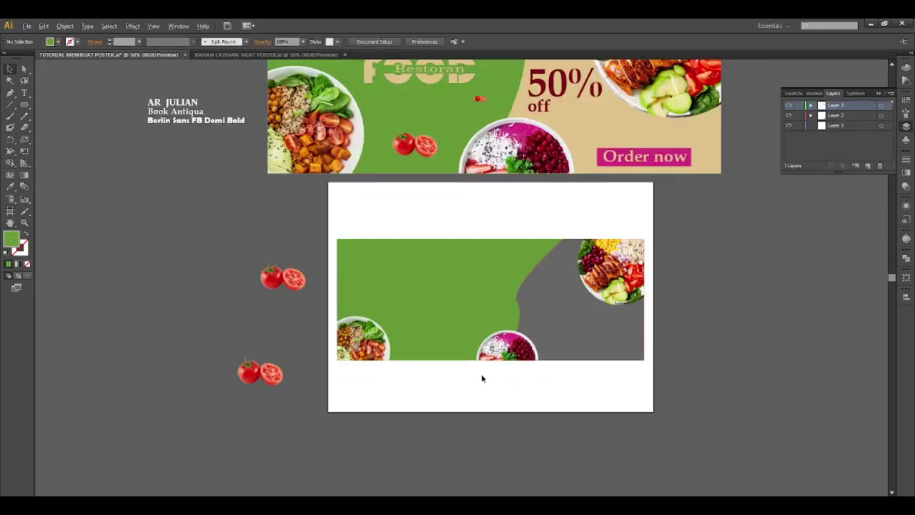
scroll(482, 376, "down", 2)
scroll(461, 401, "up", 1)
scroll(490, 362, "up", 1)
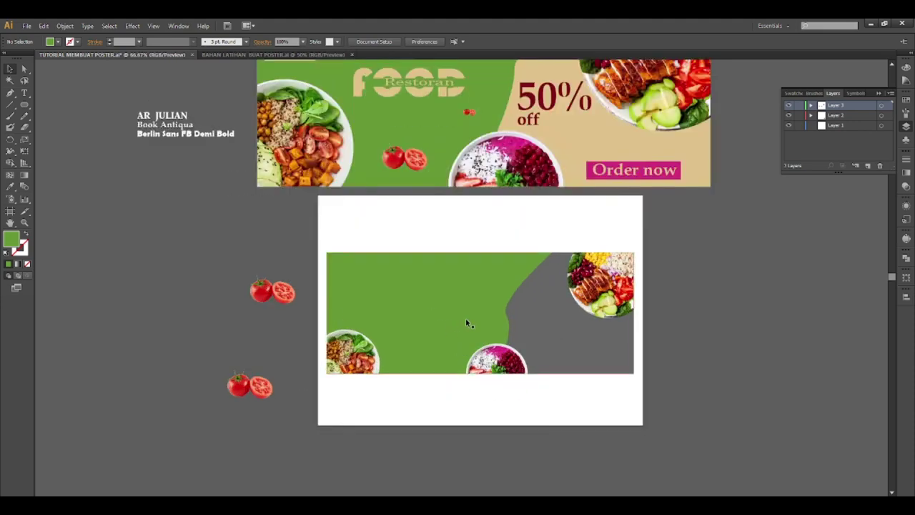
scroll(461, 323, "down", 1)
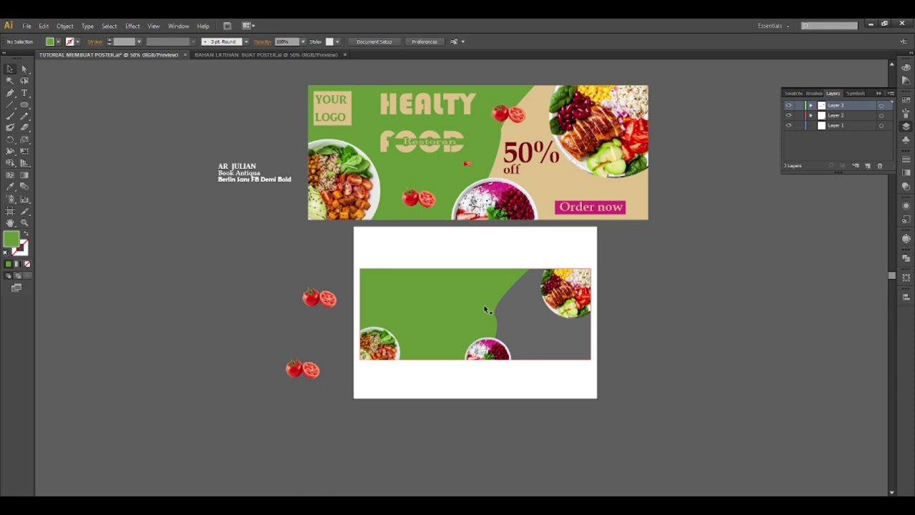
scroll(515, 319, "up", 2)
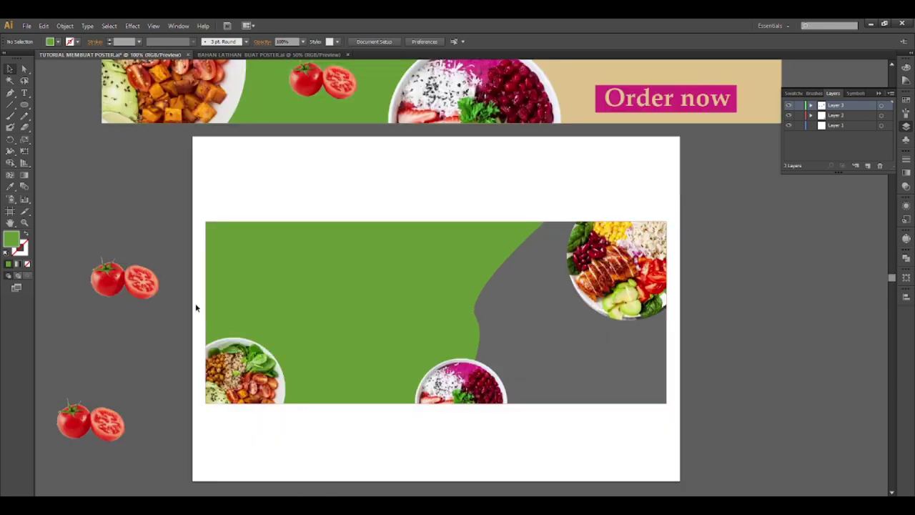
Step: Place the tomato pair on the green area and a smaller copy near the grey curve
left_click_drag(256, 317, 368, 382)
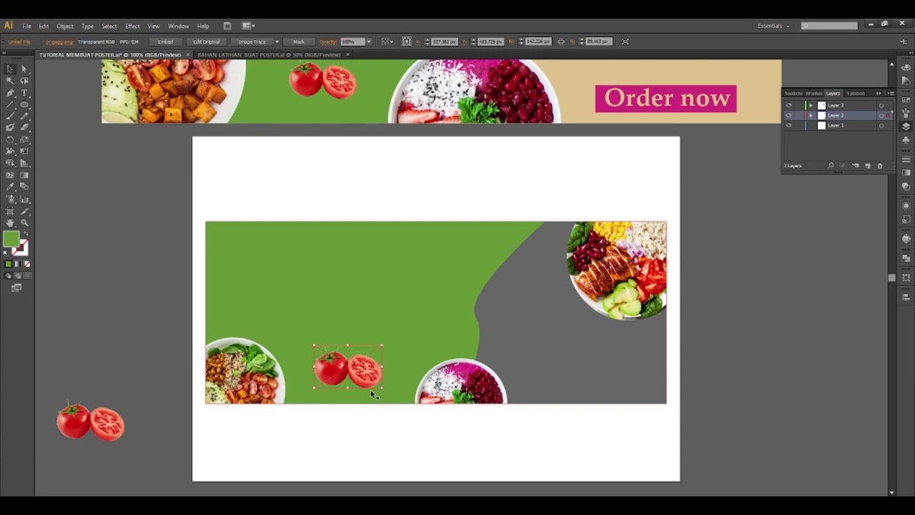
left_click_drag(362, 379, 473, 296)
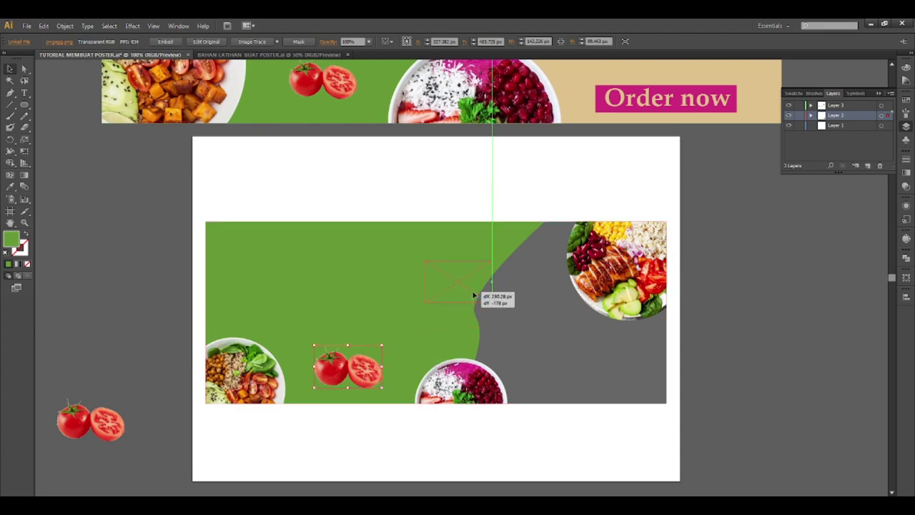
key("super")
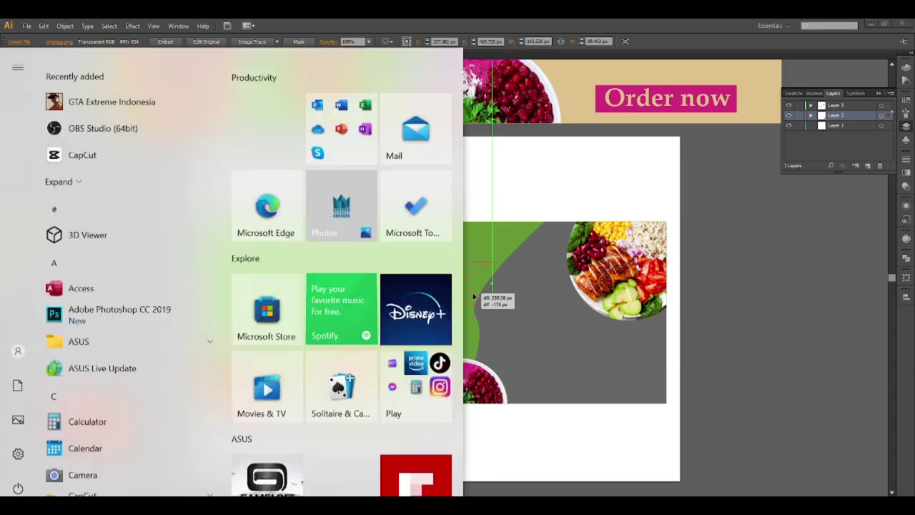
key("super")
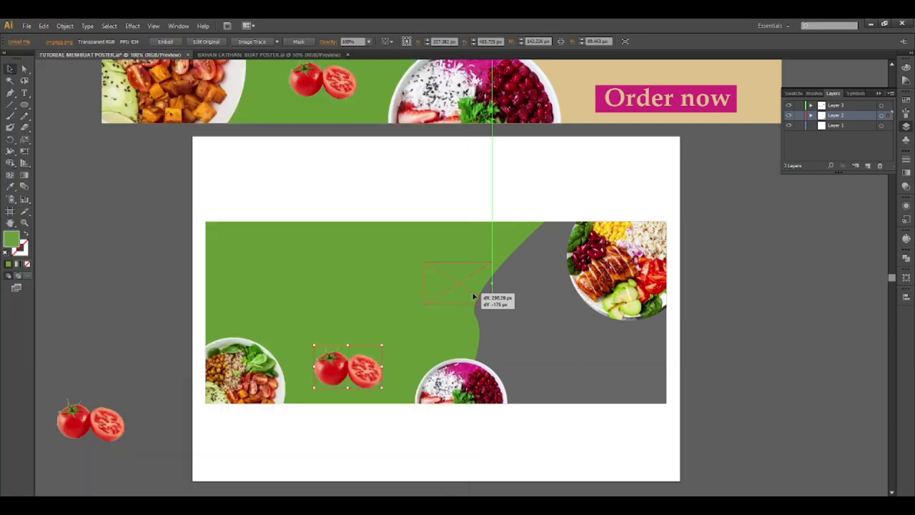
mouse_move(472, 296)
left_mouse_down()
mouse_move(483, 297)
mouse_move(463, 286)
left_mouse_up()
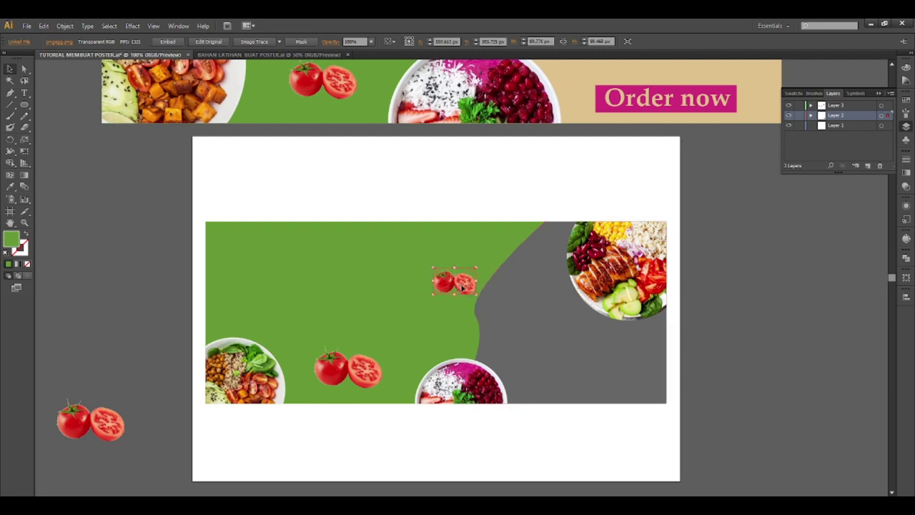
Step: Delete the spare tomato pair beside the artboard
scroll(462, 286, "down", 1)
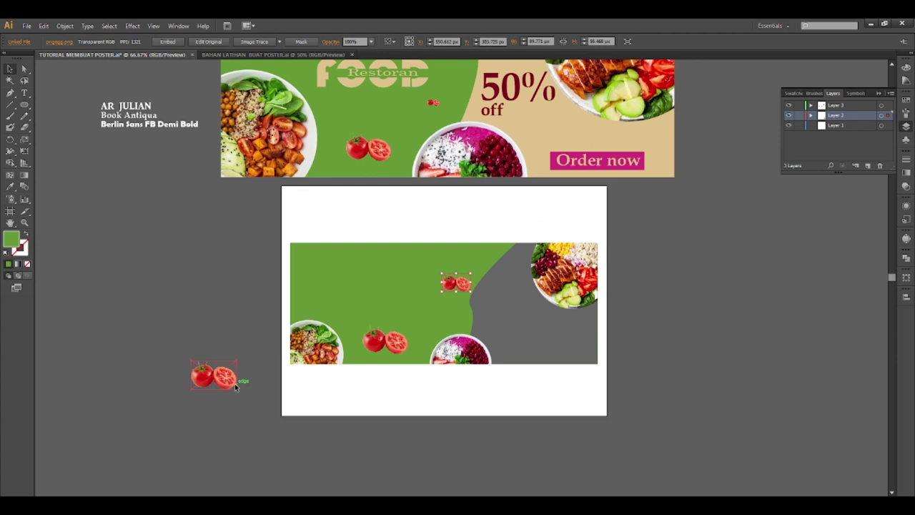
left_click(236, 386)
key("Delete")
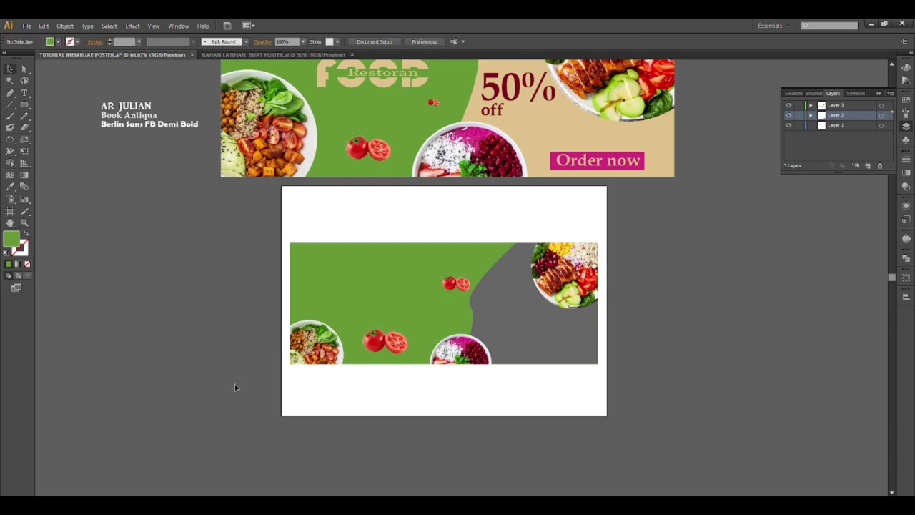
Step: Trial-place the Demi Bold sample text on the banner, undo it, and add a new top Layer 4
scroll(358, 376, "down", 1)
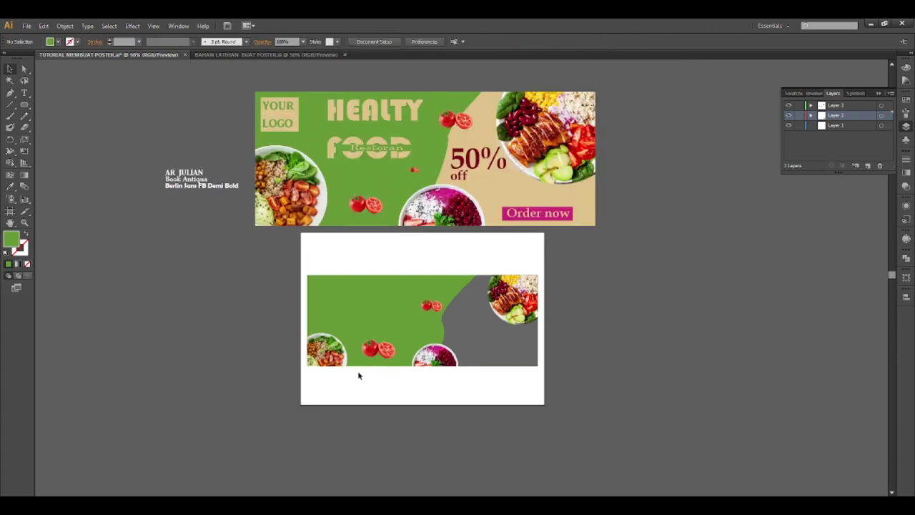
left_click(445, 301)
scroll(444, 301, "up", 2)
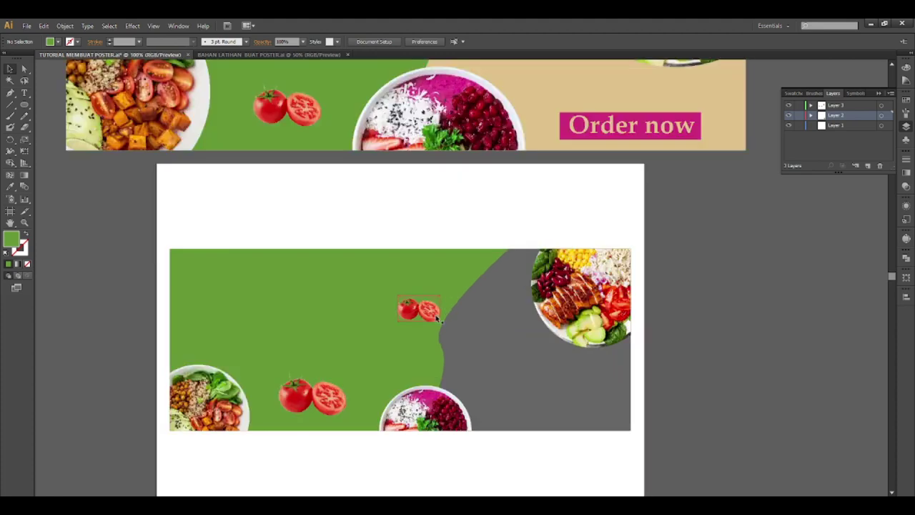
scroll(443, 309, "down", 1)
scroll(443, 320, "up", 1)
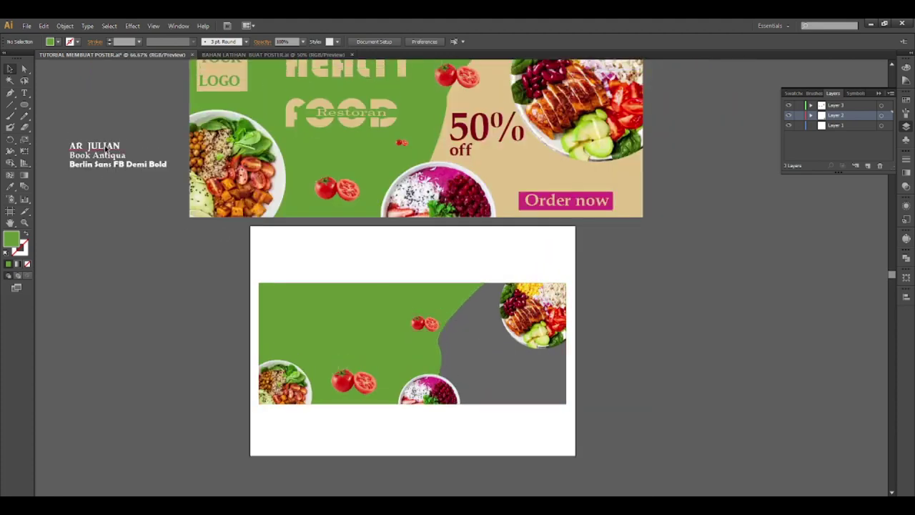
mouse_move(106, 148)
left_mouse_down()
mouse_move(325, 307)
mouse_move(309, 305)
left_mouse_up()
scroll(309, 306, "up", 3)
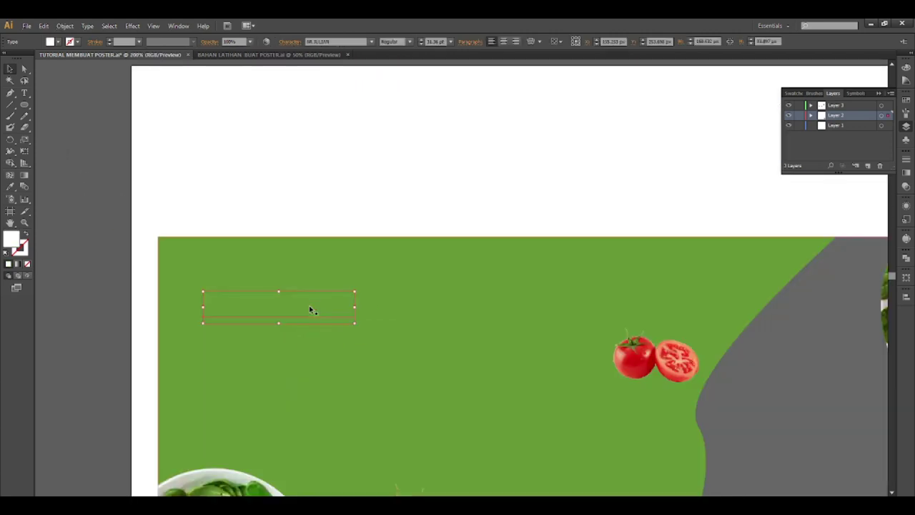
scroll(309, 305, "down", 2)
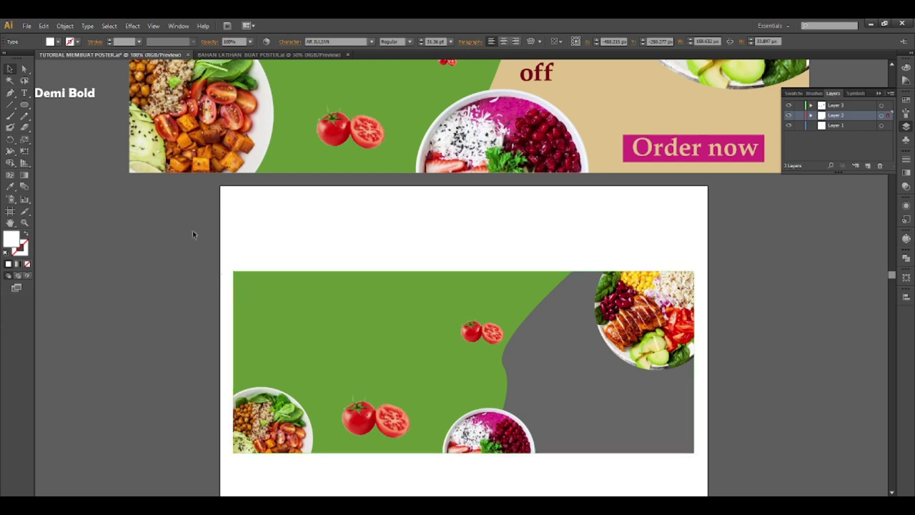
left_click_drag(65, 96, 336, 331)
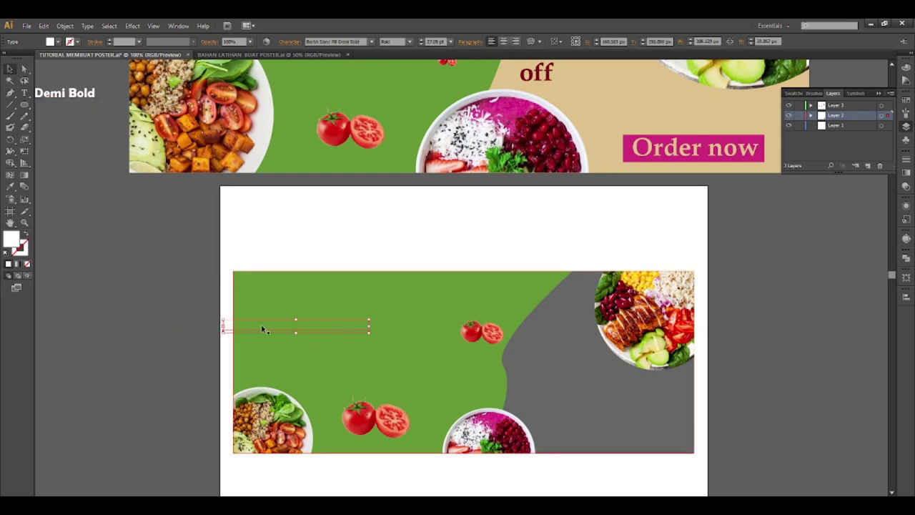
key("ctrl+z")
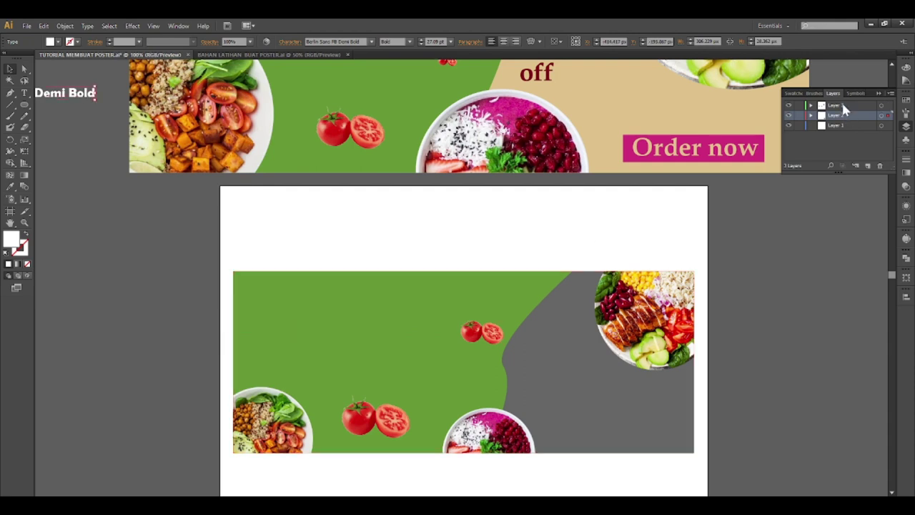
left_click(868, 165)
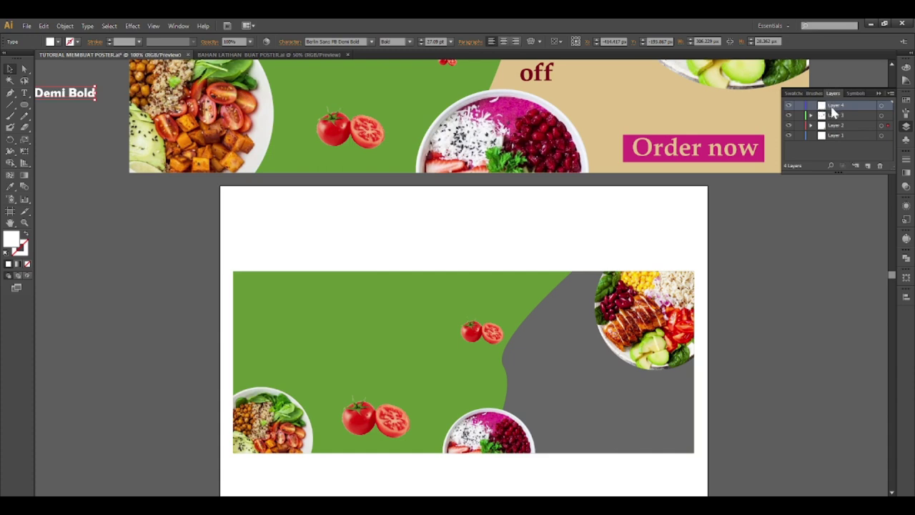
Step: Try moving the Berlin Sans FB Demi Bold text onto the banner, then undo it
scroll(338, 266, "down", 1)
scroll(337, 267, "down", 1)
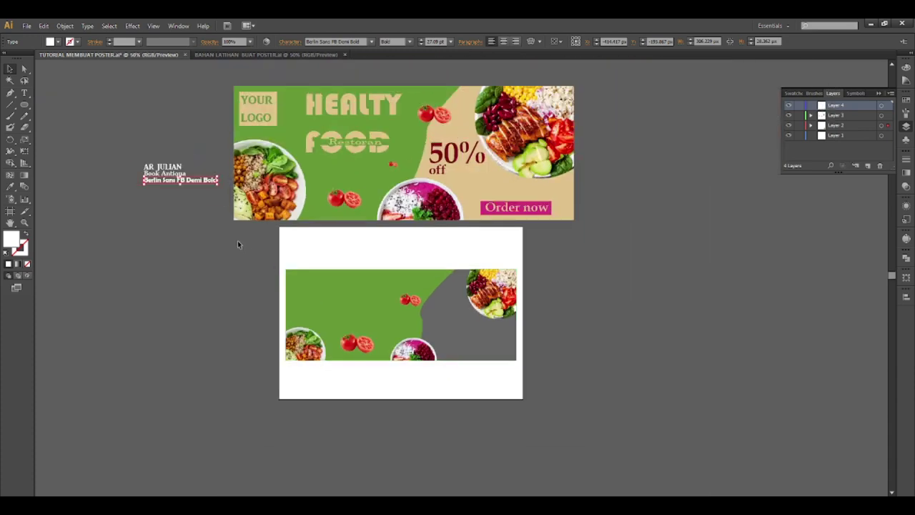
left_click_drag(193, 181, 348, 289)
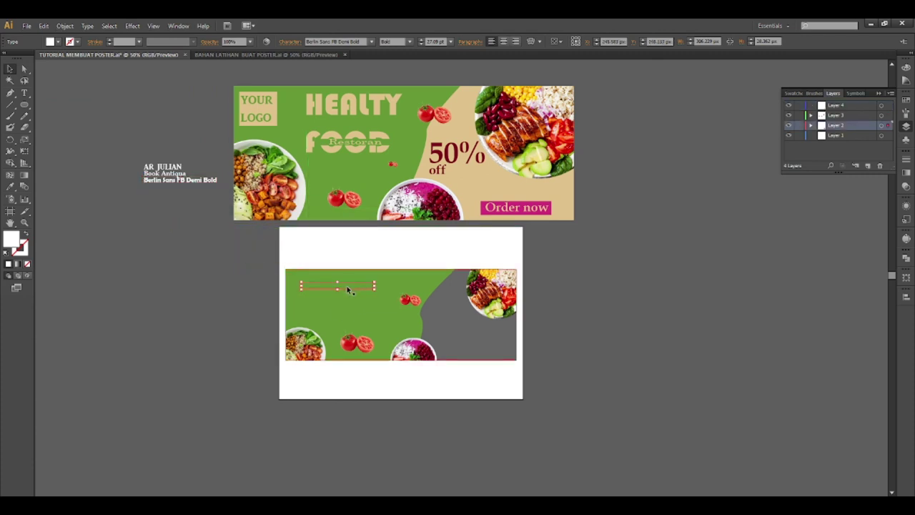
key("ctrl+z")
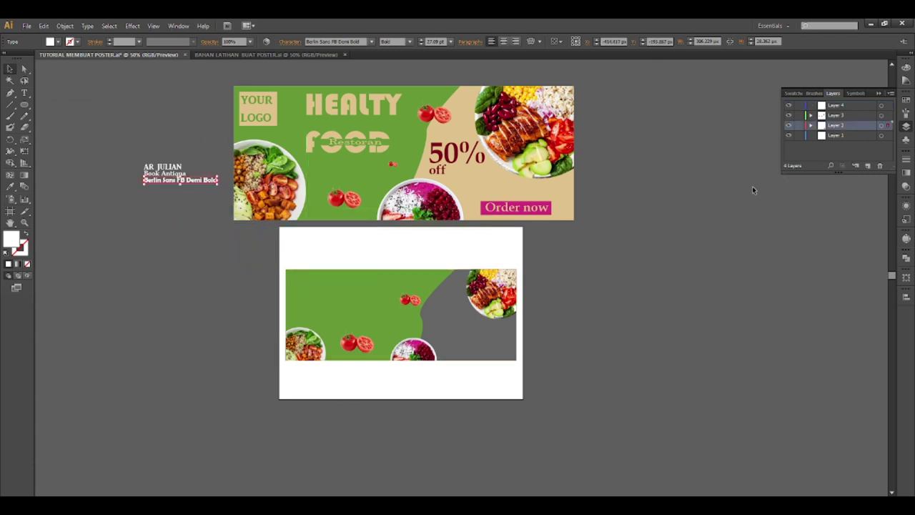
left_click(182, 245)
Step: Move the Berlin Sans FB Demi Bold line into Layer 4, left of the tomatoes
key("Delete")
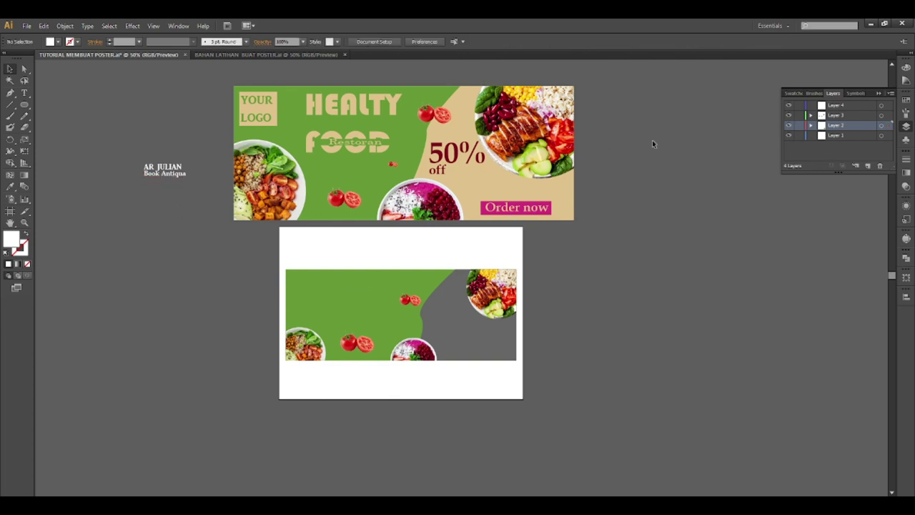
left_click(831, 107)
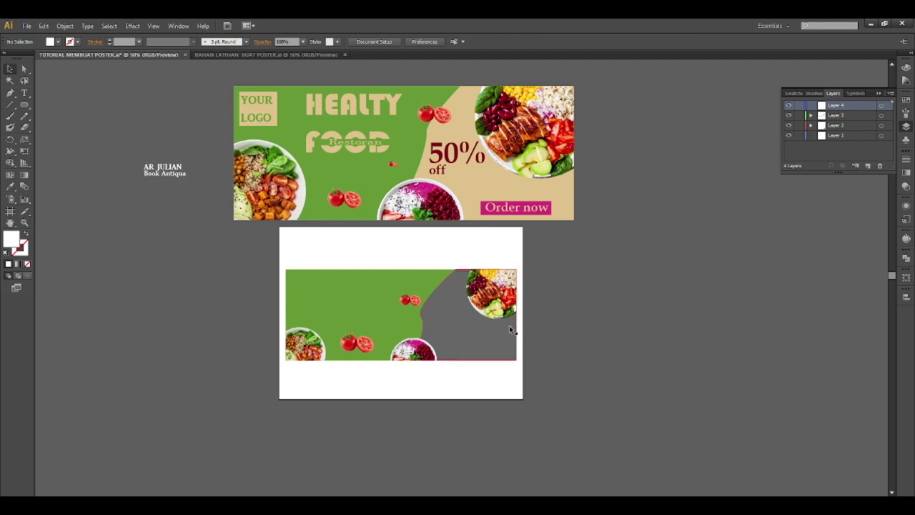
key("ctrl+v")
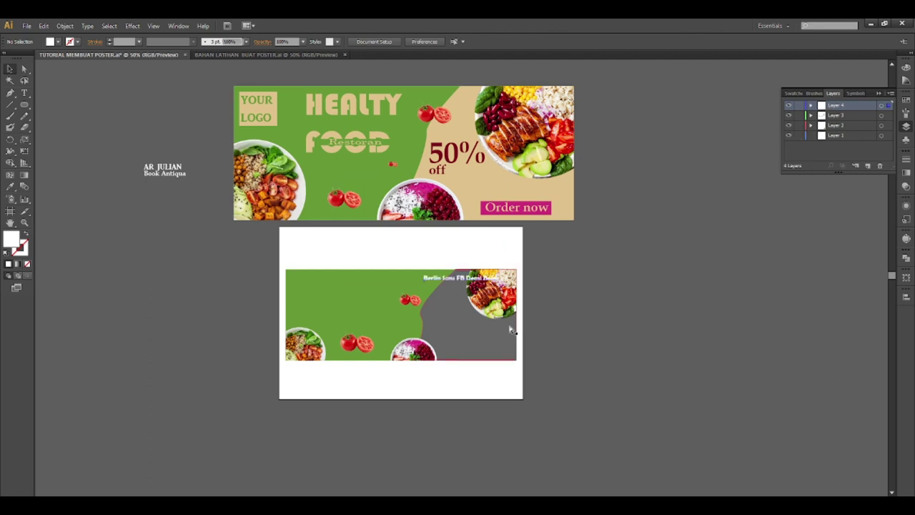
scroll(428, 300, "up", 3, "alt")
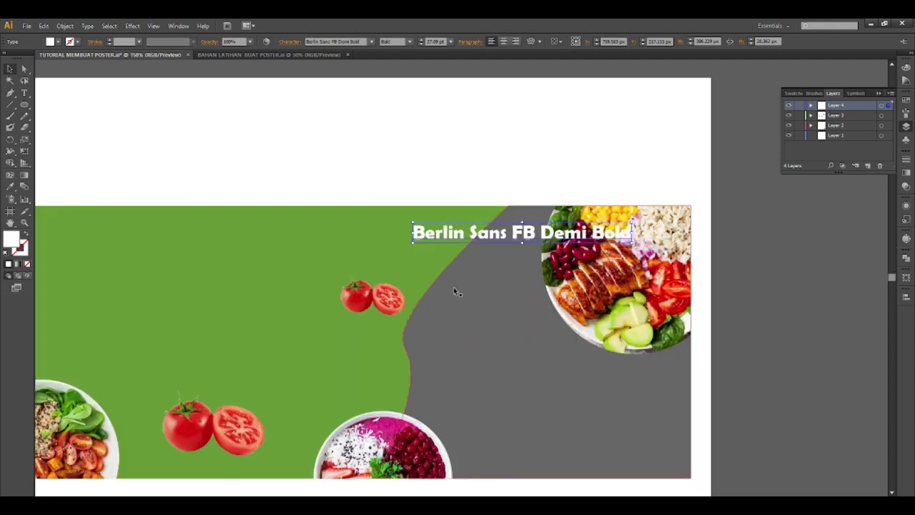
left_click_drag(471, 235, 162, 291)
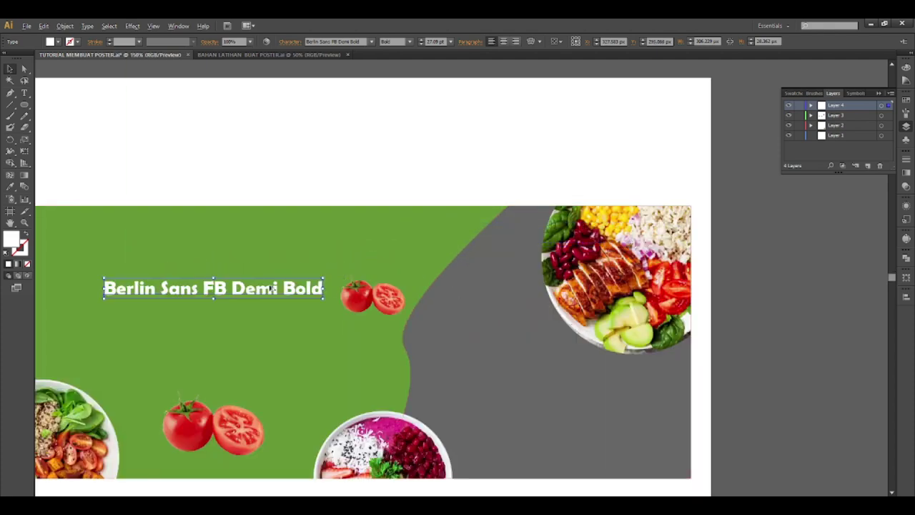
Step: Return the text beside the font list and cut the whole font-sample block
scroll(270, 286, "down", 2, "alt")
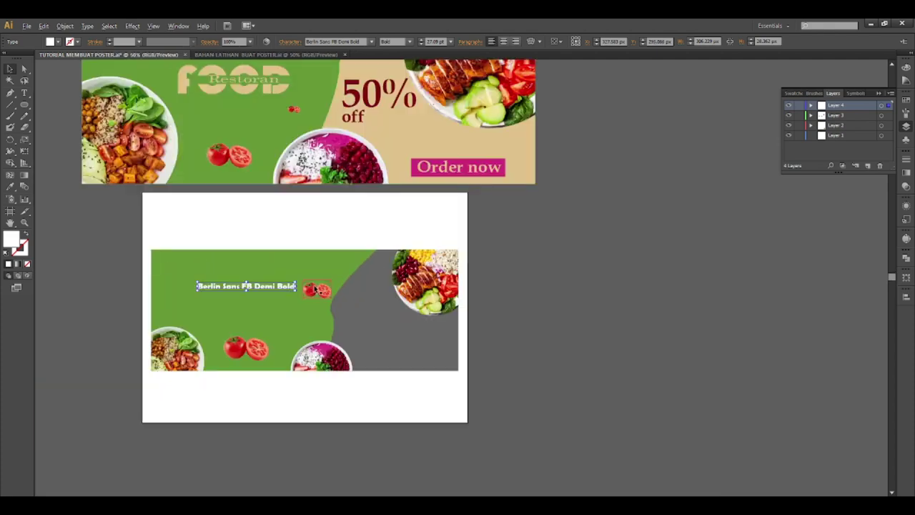
scroll(312, 288, "down", 2, "alt")
left_click_drag(280, 285, 164, 208)
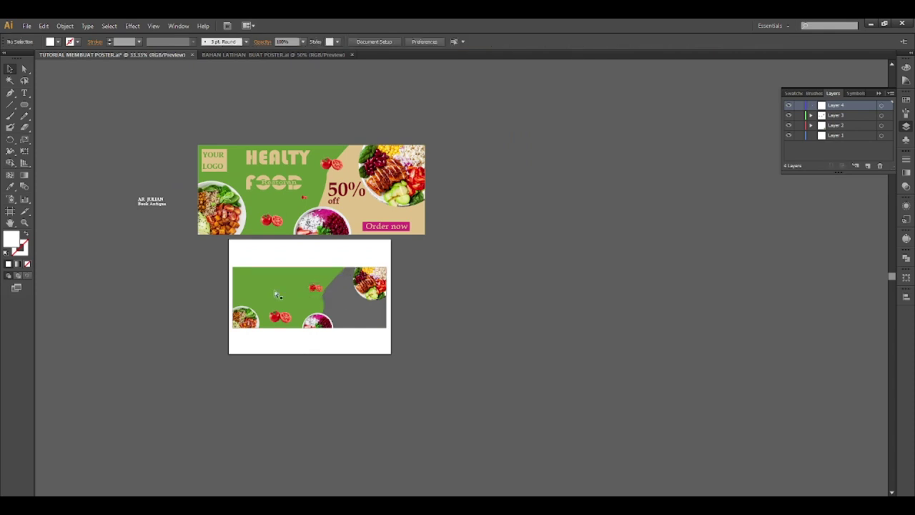
left_click_drag(142, 248, 116, 187)
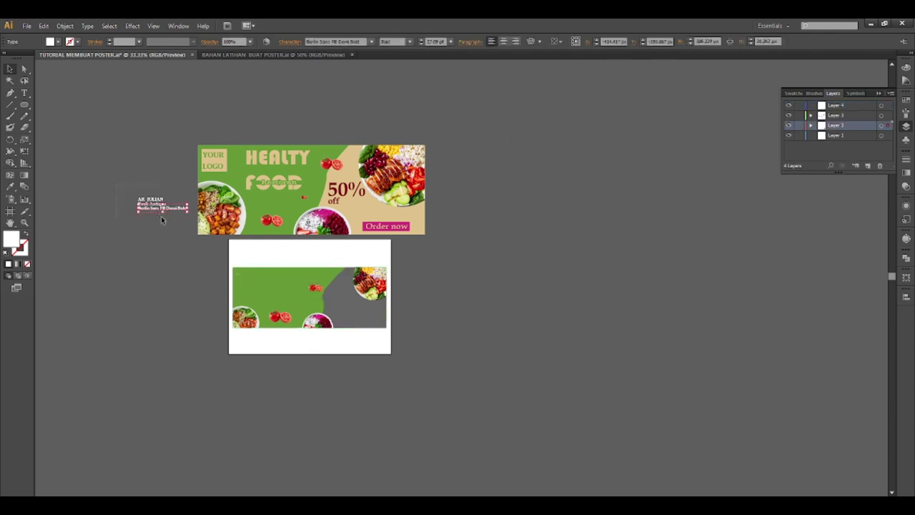
left_click(131, 202)
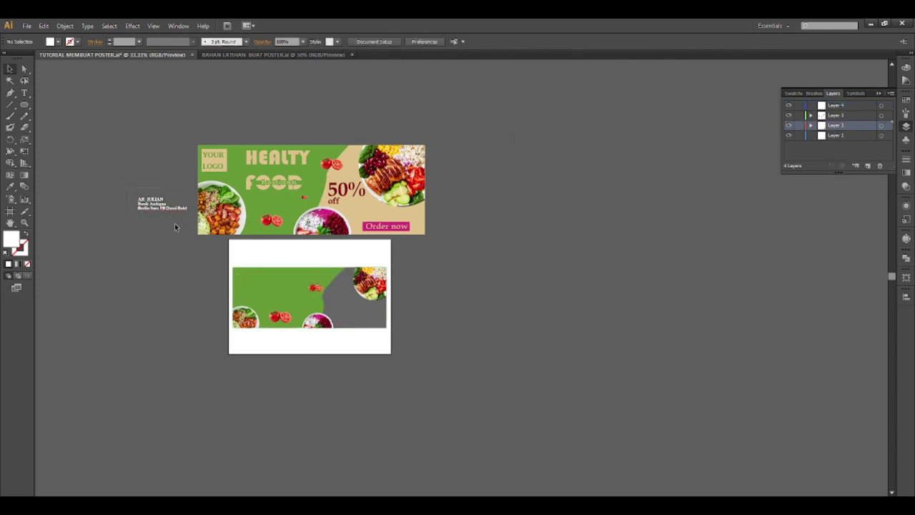
left_click_drag(134, 192, 188, 230)
key("Delete")
Step: Paste the font-sample block into Layer 4 and place it left of the artboard
left_click(841, 107)
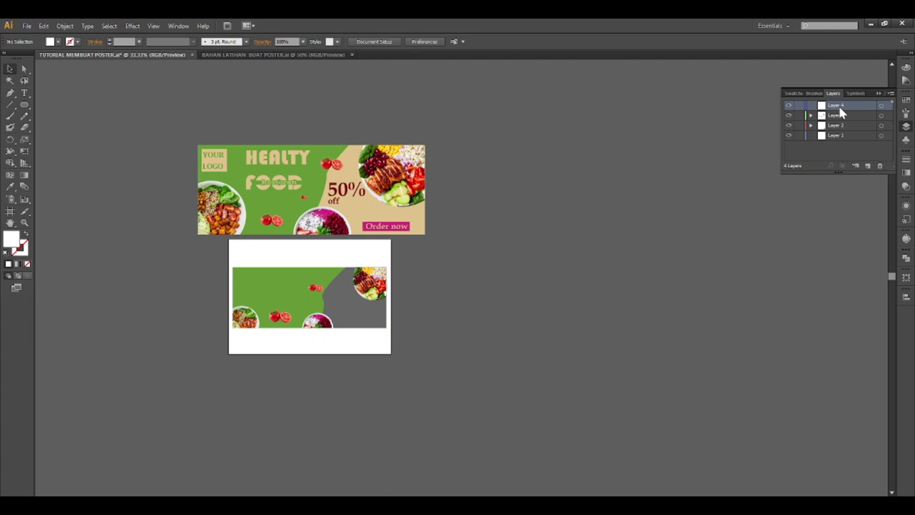
key("ctrl+f")
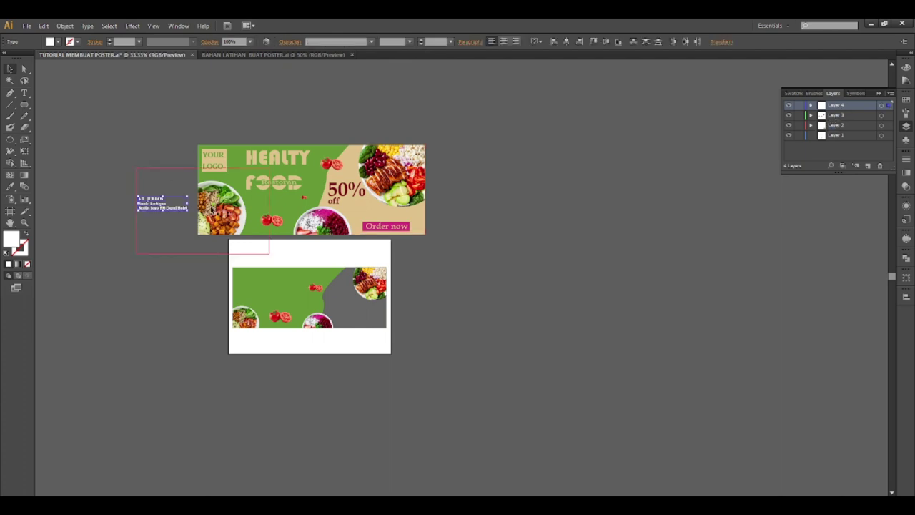
mouse_move(153, 208)
left_mouse_down()
mouse_move(190, 293)
mouse_move(264, 285)
left_mouse_up()
scroll(265, 286, "up", 3)
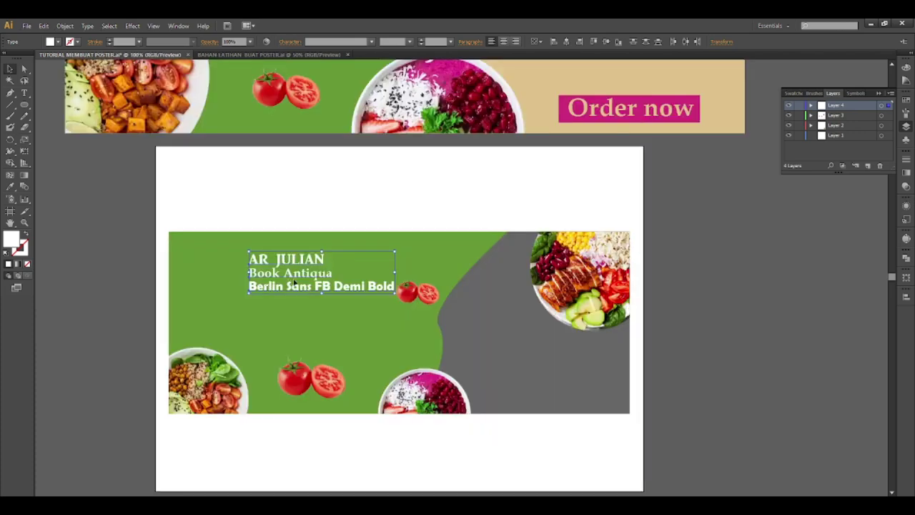
scroll(312, 284, "down", 1)
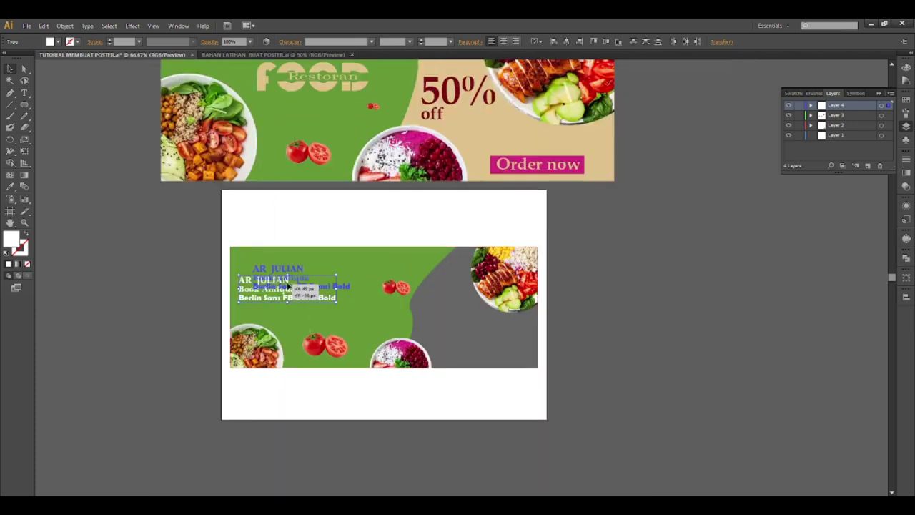
left_click_drag(312, 285, 130, 265)
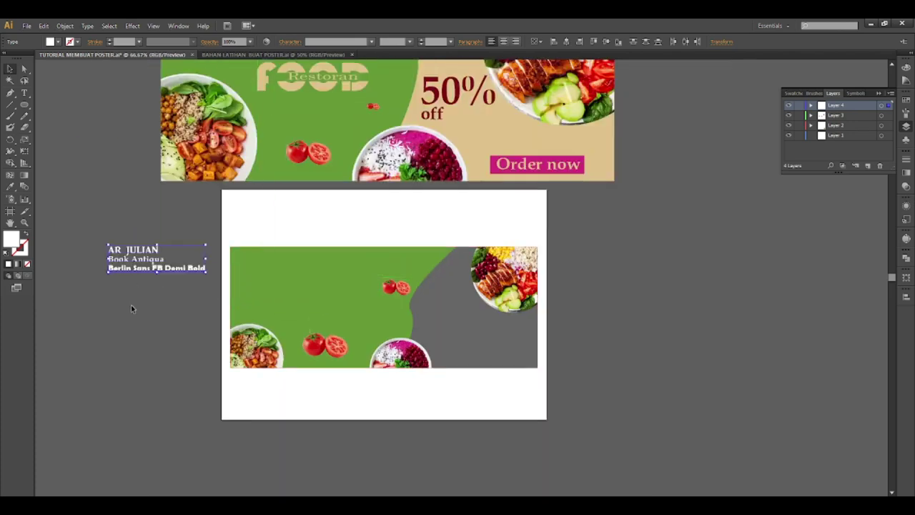
left_click(131, 305)
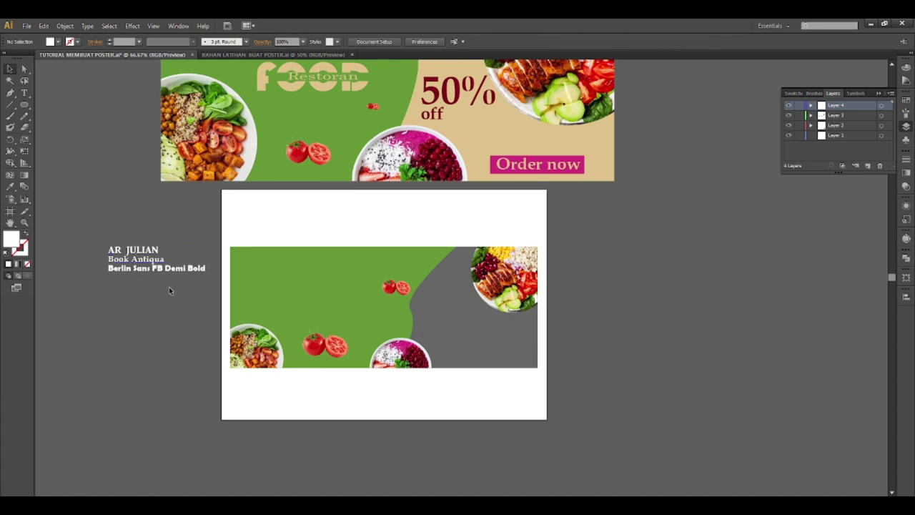
Step: Copy the Berlin Sans FB Demi Bold line onto the green banner area
scroll(265, 311, "down", 2)
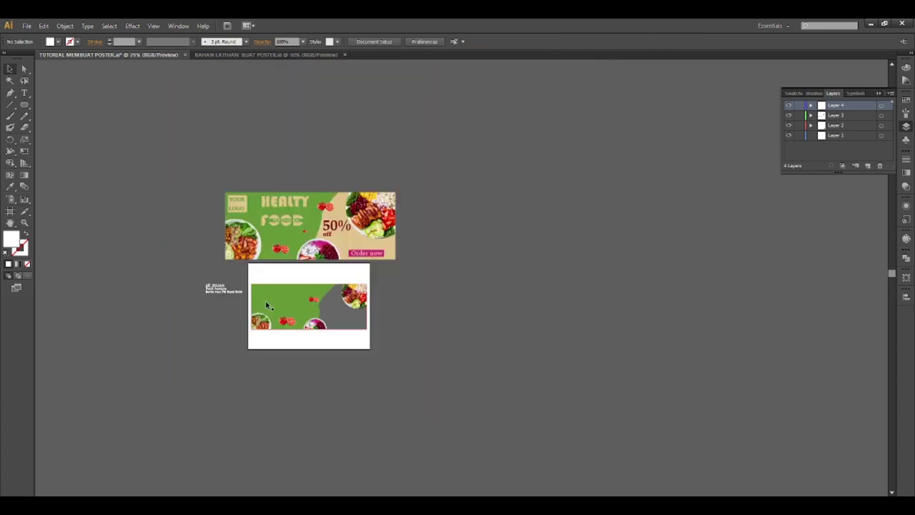
scroll(265, 305, "up", 1)
scroll(259, 305, "up", 2)
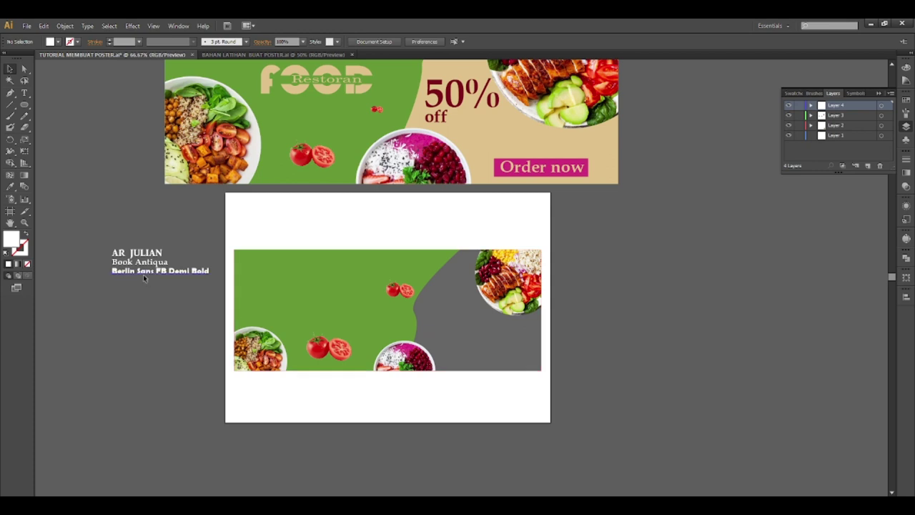
mouse_move(143, 274)
left_mouse_down()
mouse_move(315, 305)
mouse_move(293, 298)
left_mouse_up()
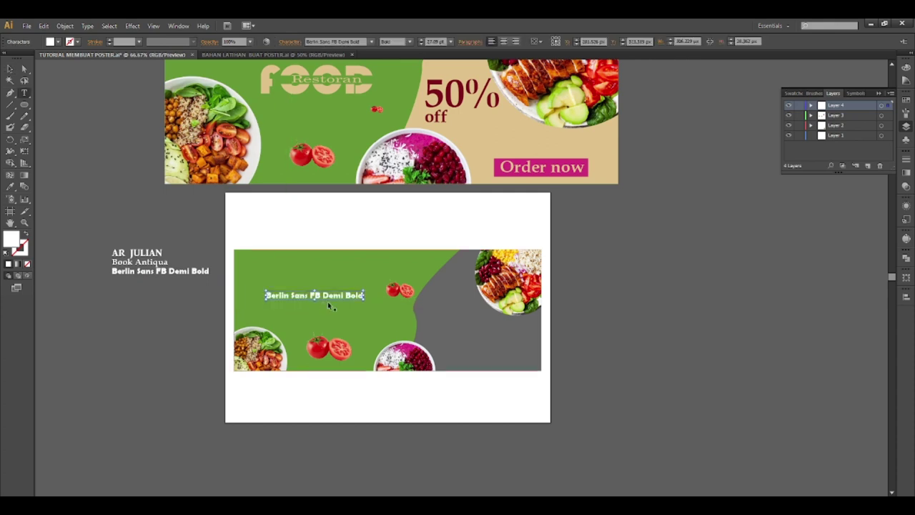
Step: Retype the copied line as white two-line 'HEALTY FOOD' and enlarge it about 2.4 times
triple_click(328, 301)
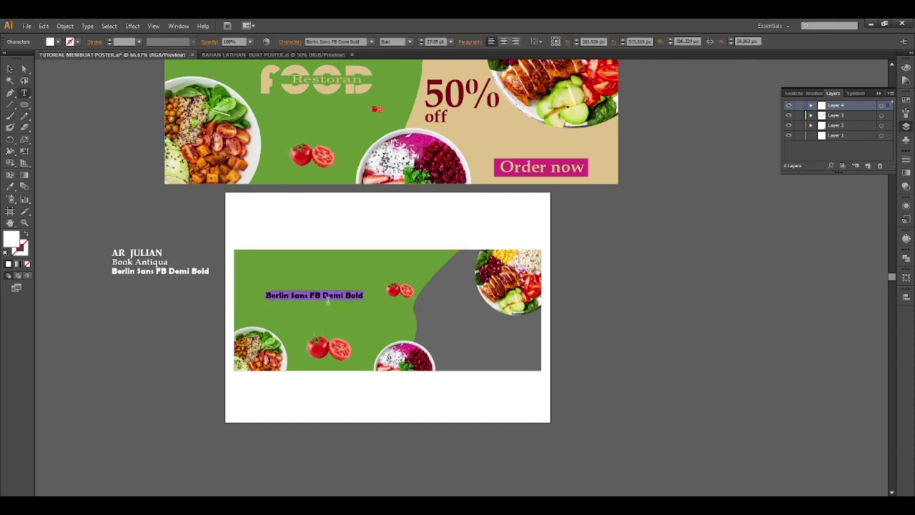
type("HE")
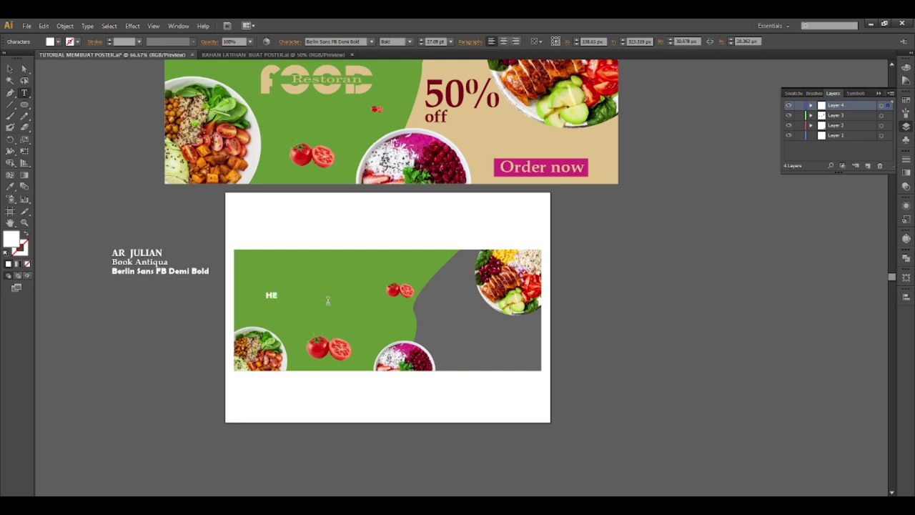
type("ALTY F")
type("OOD")
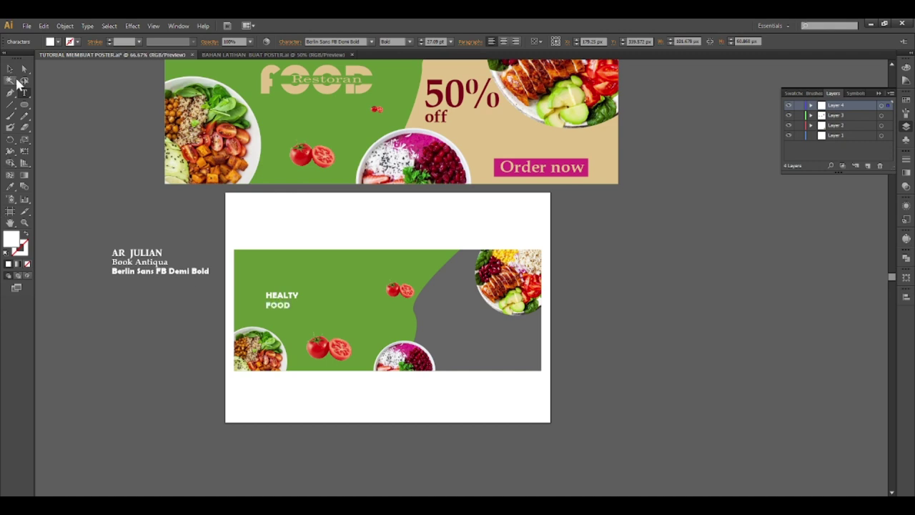
left_click(10, 68)
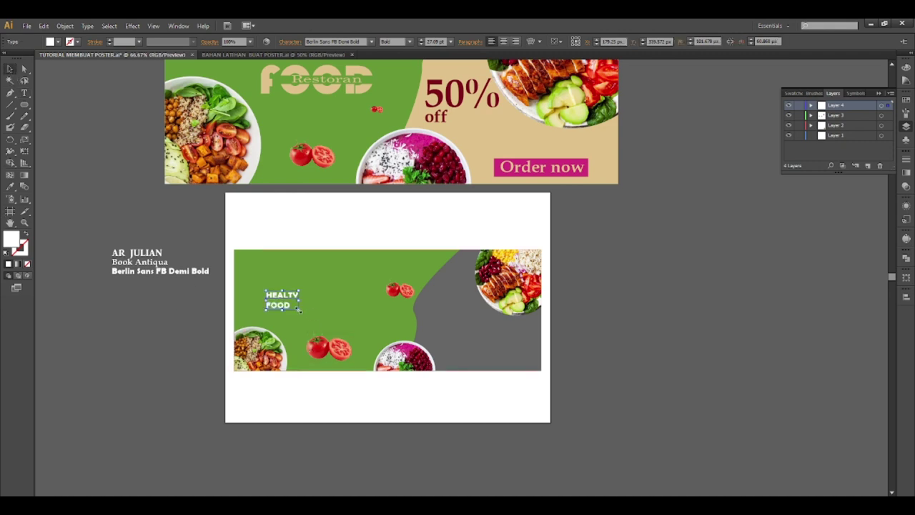
mouse_move(299, 309)
left_mouse_down()
mouse_move(308, 321)
mouse_move(344, 306)
left_mouse_up()
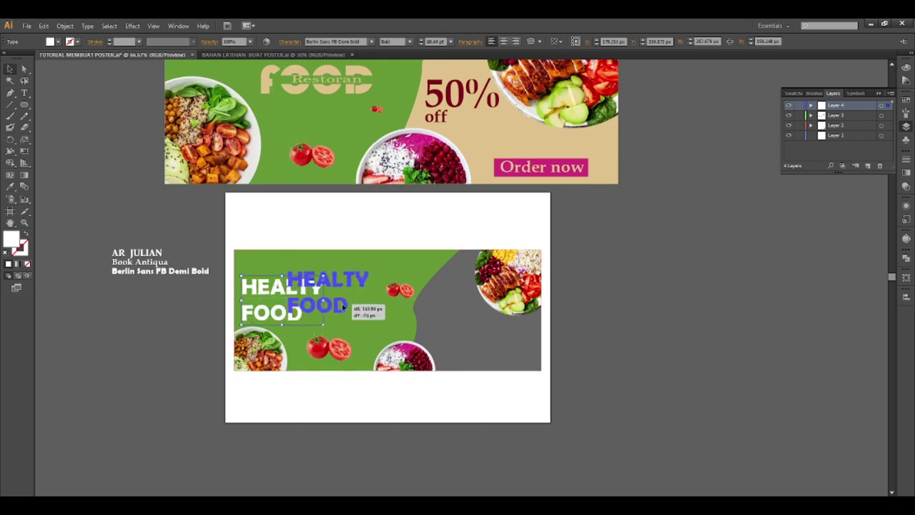
scroll(346, 305, "down", 2)
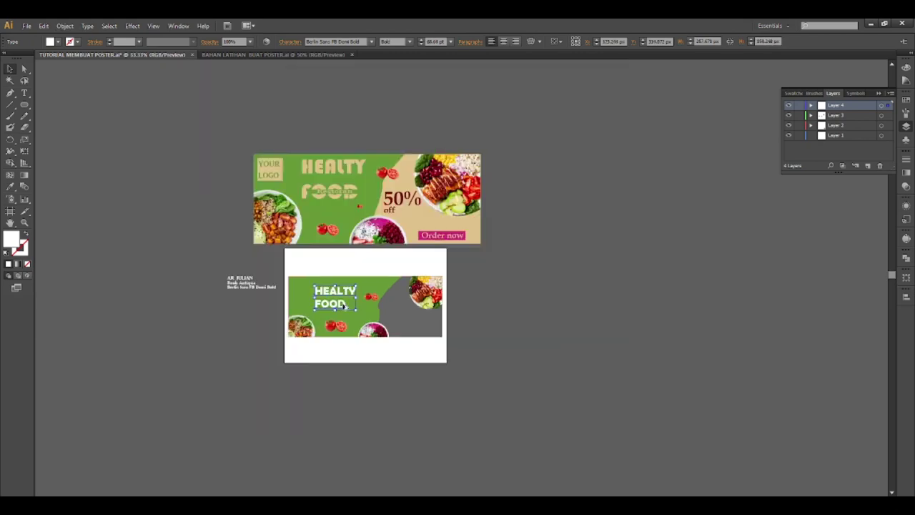
scroll(344, 305, "up", 1)
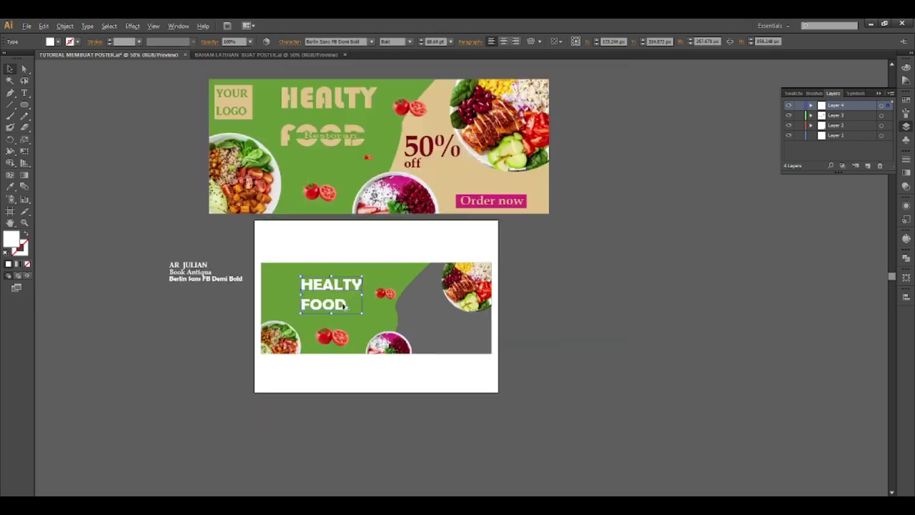
left_click(561, 311)
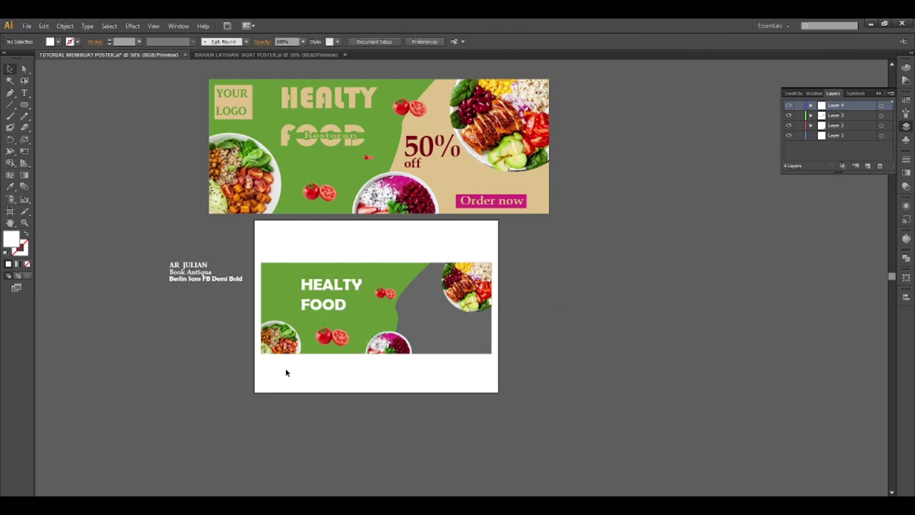
mouse_move(319, 376)
left_mouse_down()
mouse_move(218, 311)
mouse_move(246, 308)
left_mouse_up()
scroll(199, 283, "up", 1)
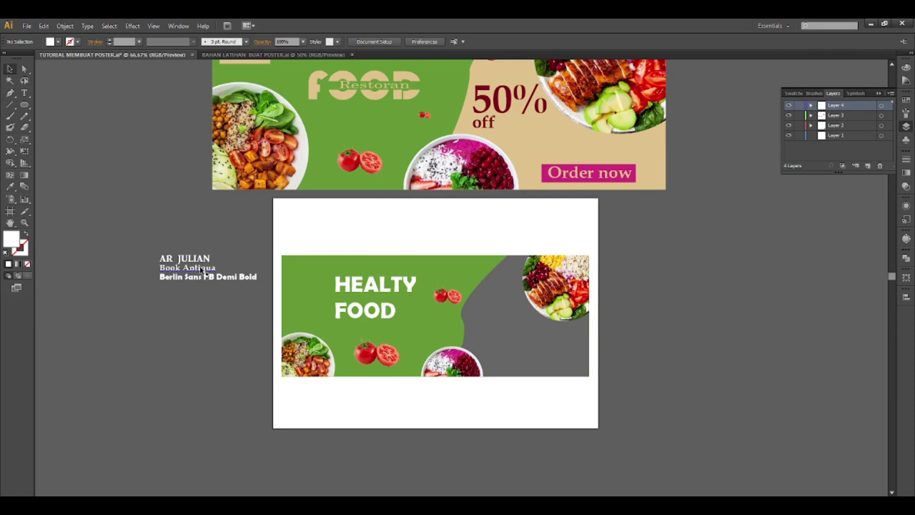
scroll(202, 273, "down", 1)
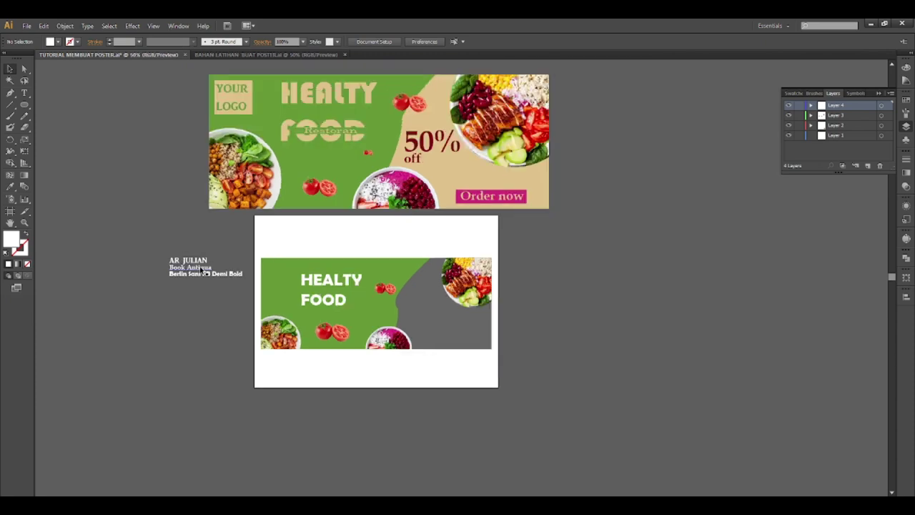
Step: Copy the Book Antiqua sample text into the banner's grey area and retype it as 'Order now'
left_click(491, 199)
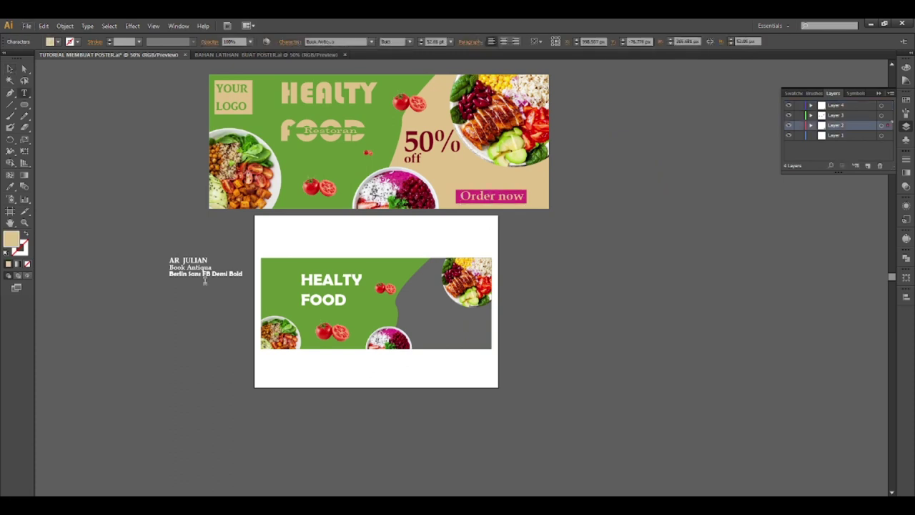
left_click(10, 68)
left_click(49, 105)
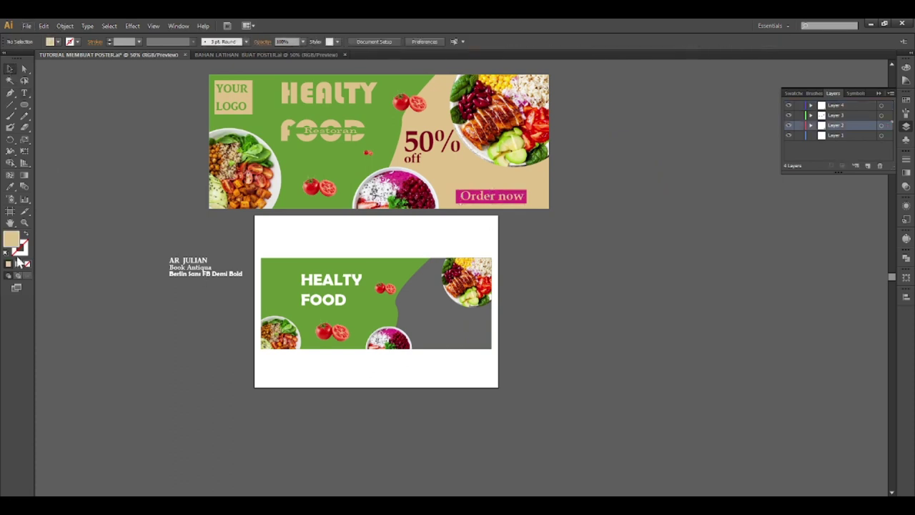
scroll(110, 233, "up", 2)
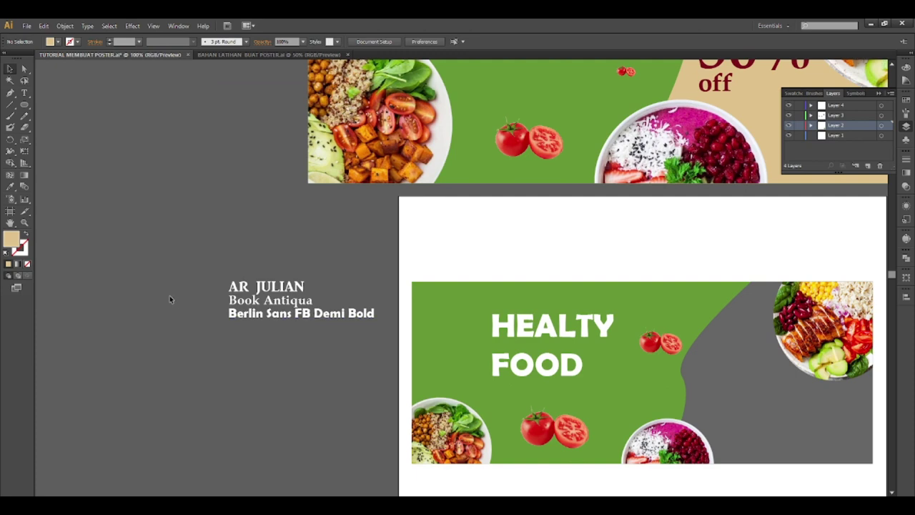
scroll(149, 295, "down", 1)
mouse_move(246, 299)
left_mouse_down()
mouse_move(277, 326)
mouse_move(580, 397)
left_mouse_up()
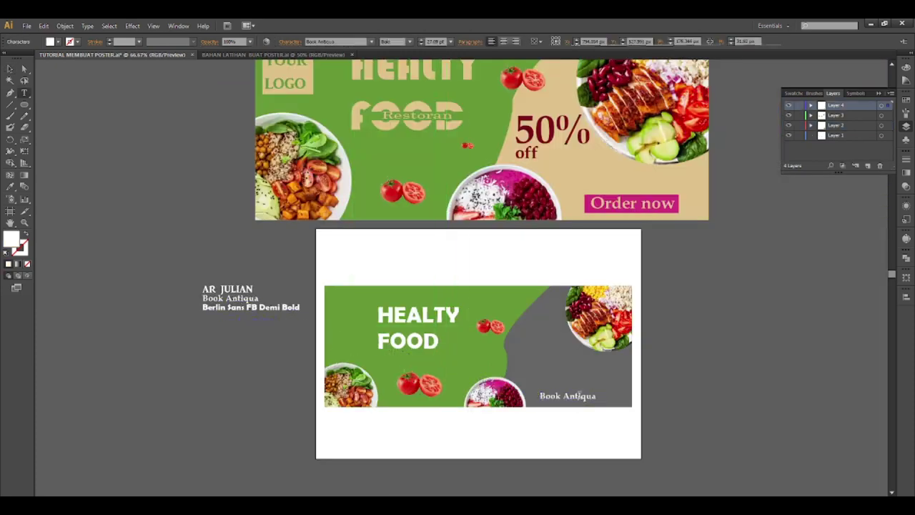
double_click(580, 395)
key("ctrl+a")
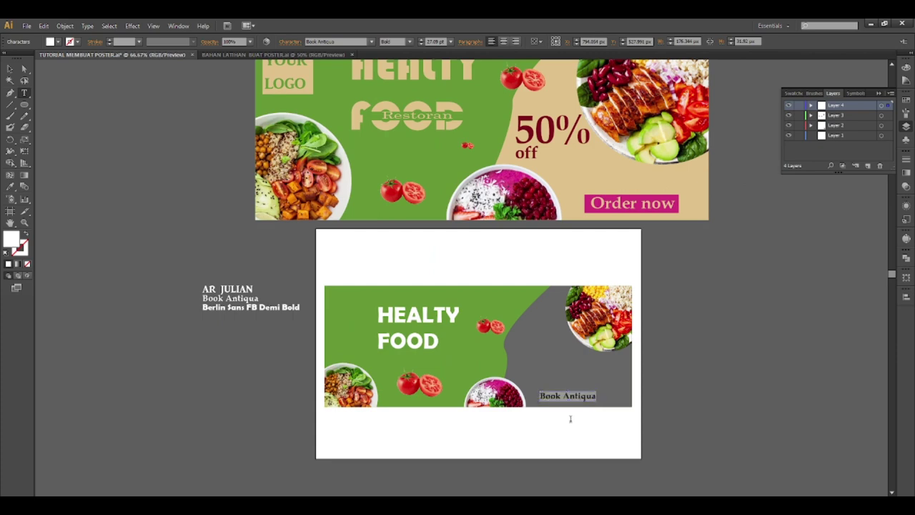
type("Order now")
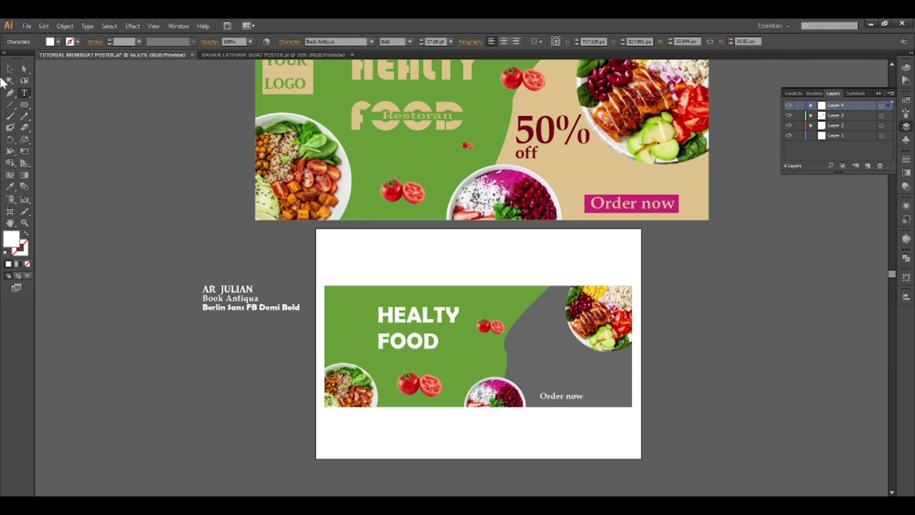
Step: Nudge the white 'Order now' text slightly right at the grey area's lower right
left_click(10, 69)
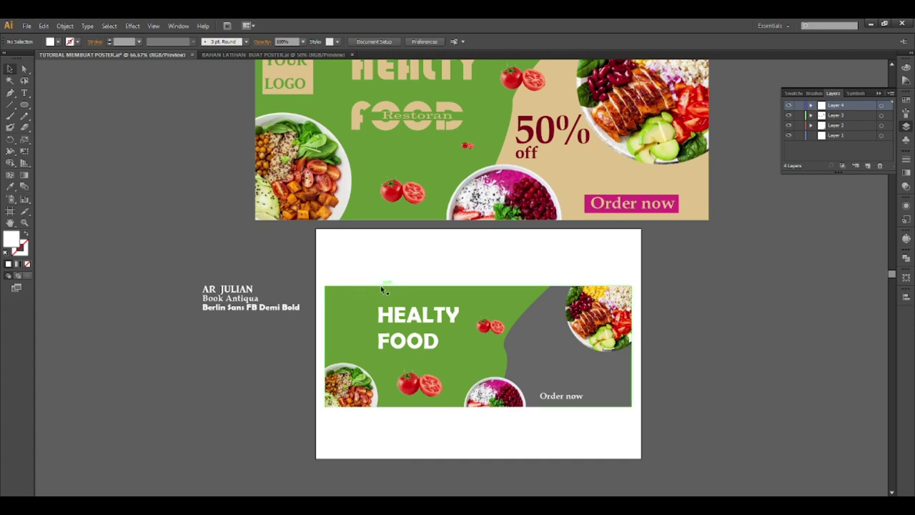
left_click_drag(562, 402, 585, 404)
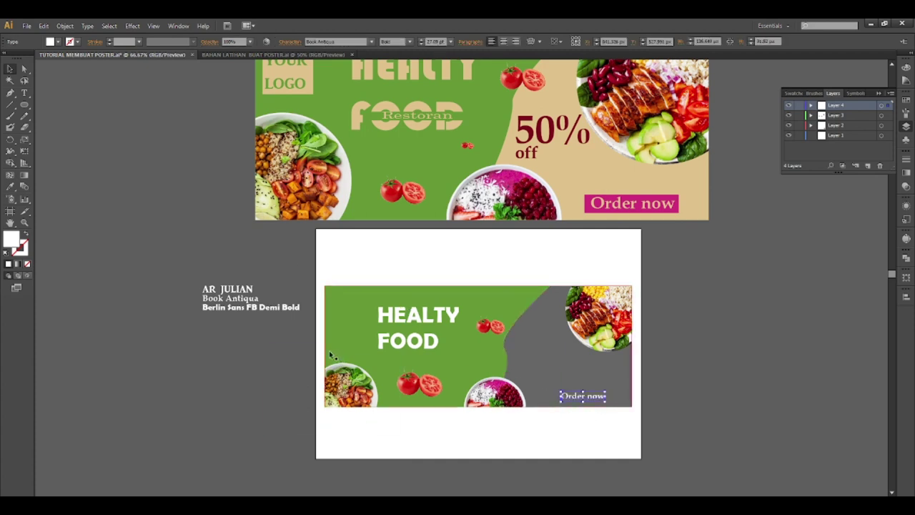
scroll(329, 350, "up", 2)
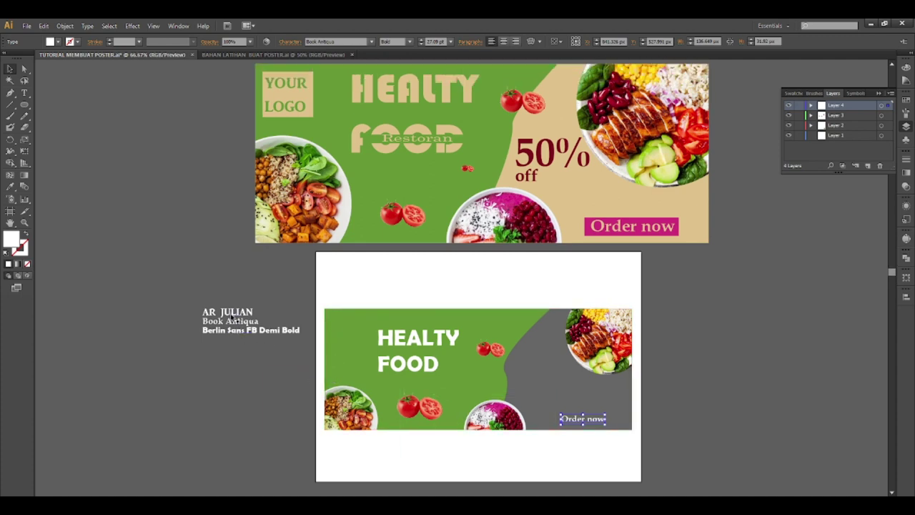
scroll(231, 318, "up", 3)
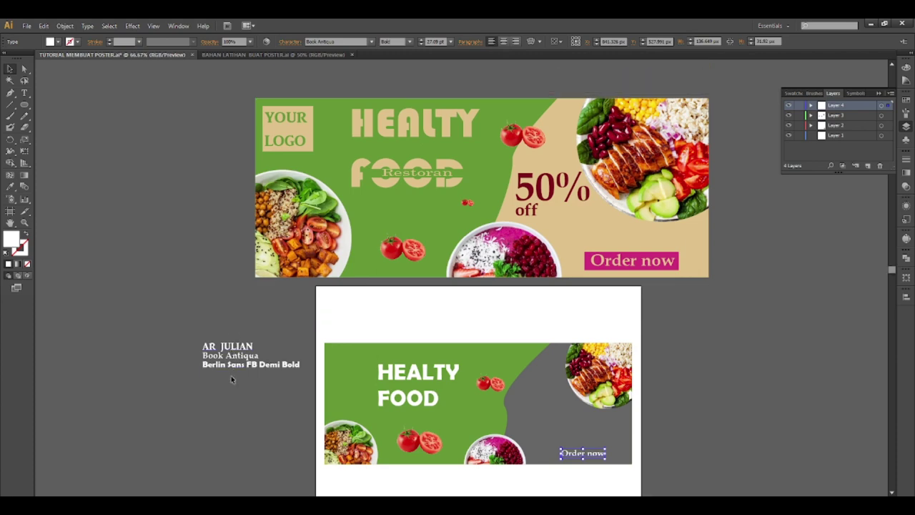
scroll(320, 381, "down", 4)
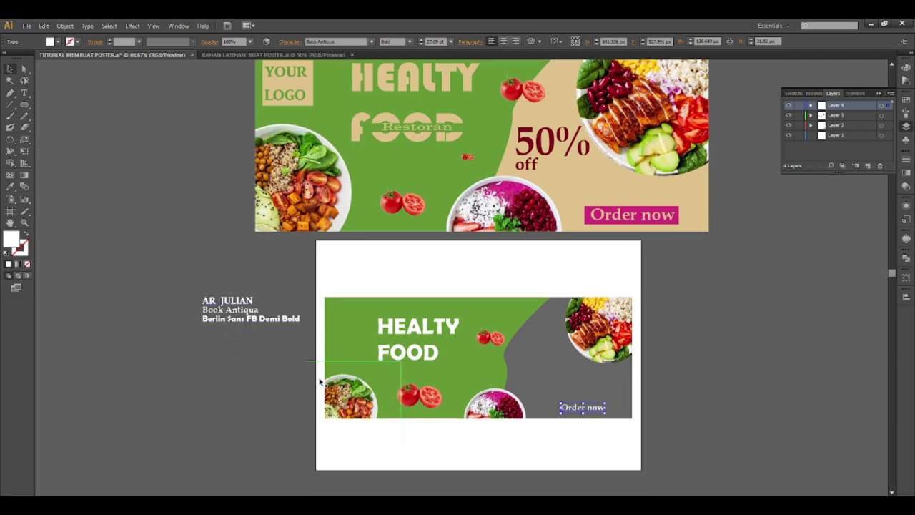
Step: Copy the AR JULIAN sample text onto the grey area beside the curve and begin retyping it
left_click(213, 339)
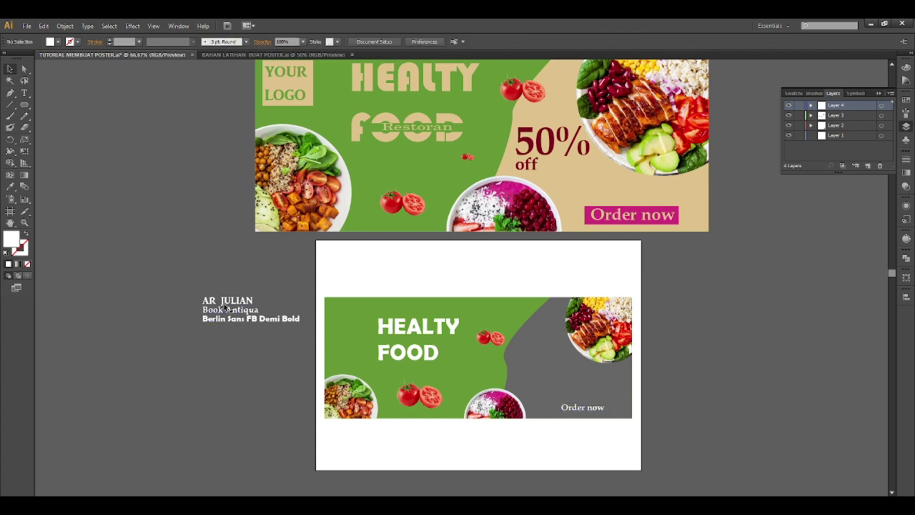
left_click_drag(229, 304, 537, 353)
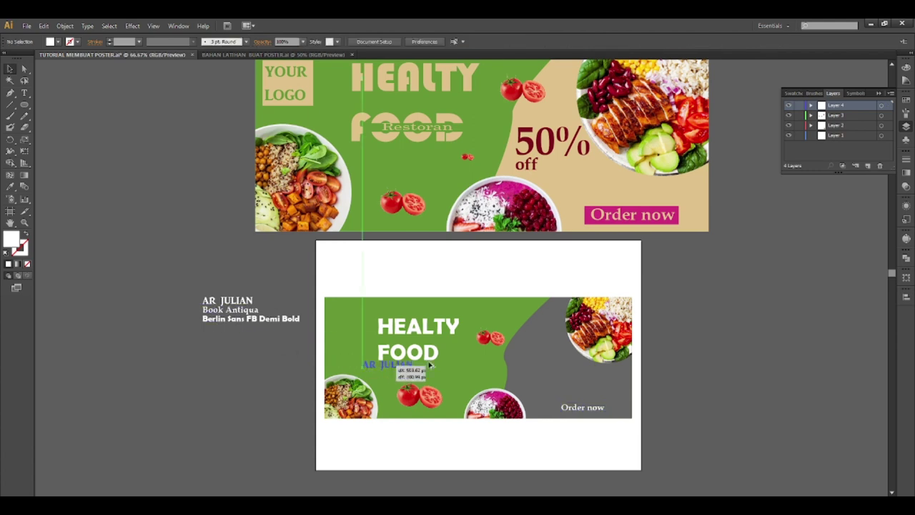
double_click(537, 352)
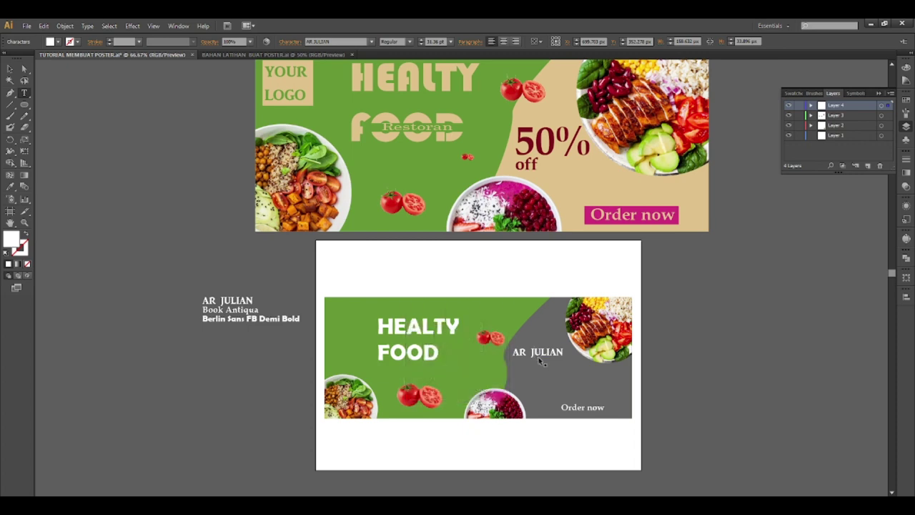
key("ctrl+a")
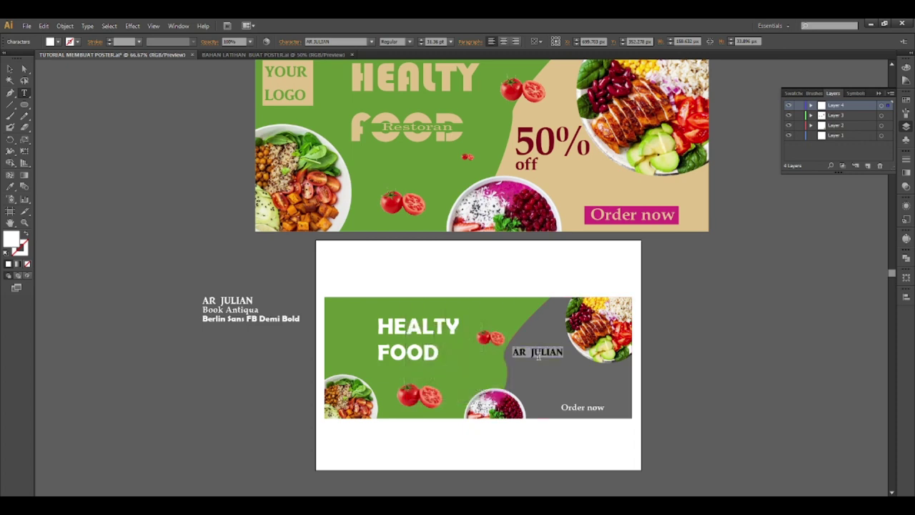
type("AA")
key("Escape")
key("ctrl+shift+z")
key("ctrl+shift+a")
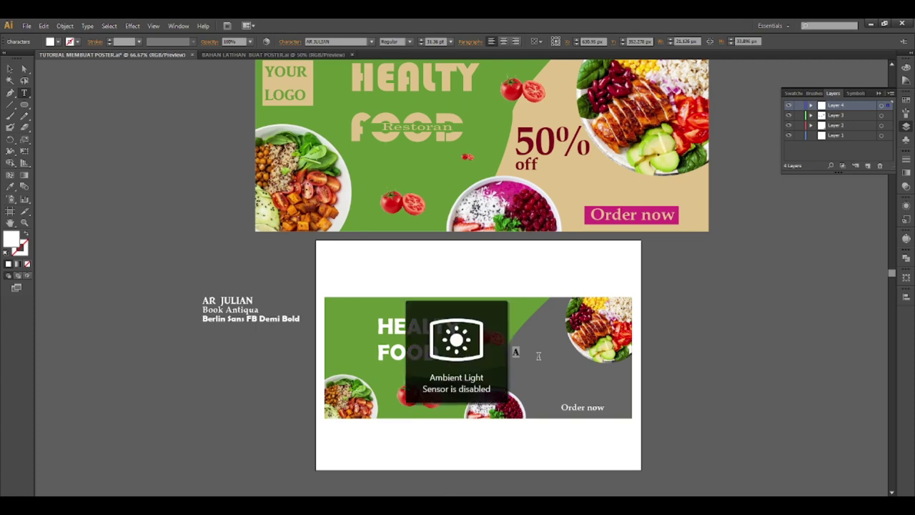
Step: Replace the copied text's 'A' with '50'
scroll(538, 355, "up", 2, "alt")
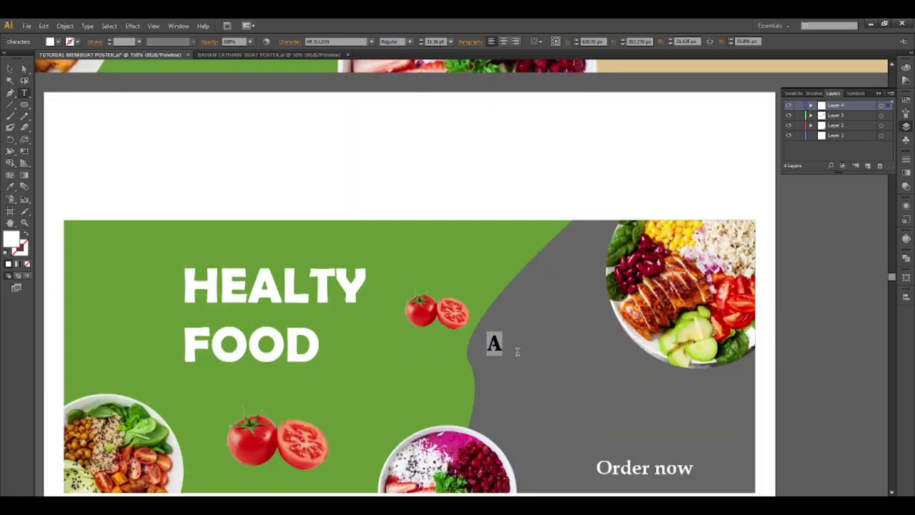
left_click(507, 347)
left_click_drag(506, 347, 471, 343)
type("50")
scroll(498, 336, "down", 3)
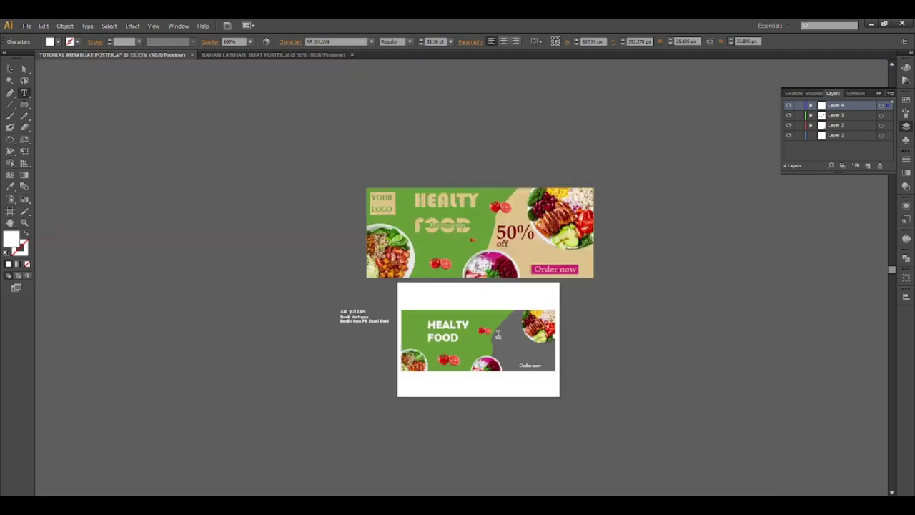
scroll(498, 336, "up", 1)
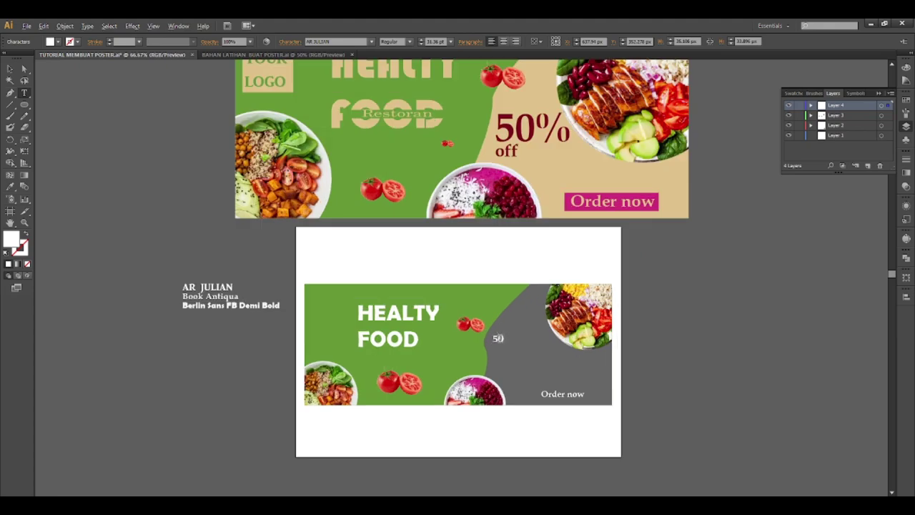
scroll(498, 338, "up", 1)
scroll(498, 338, "down", 2)
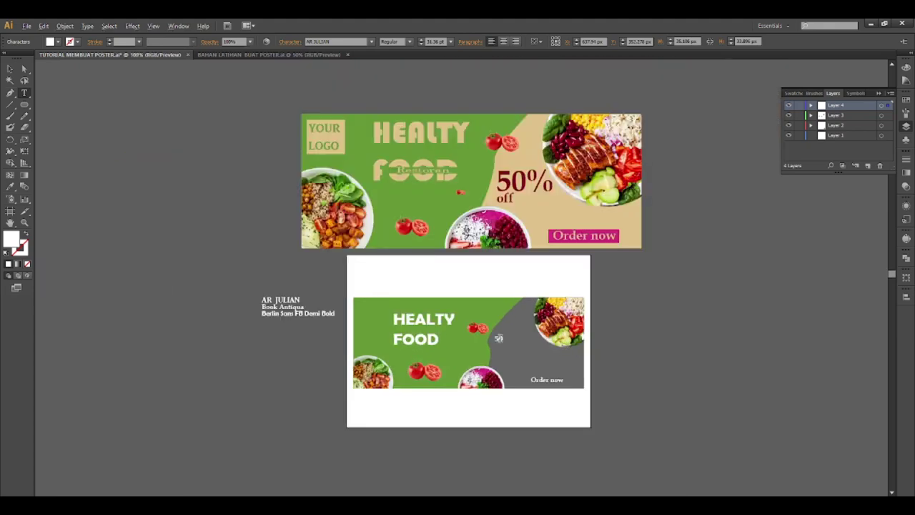
scroll(498, 338, "up", 2)
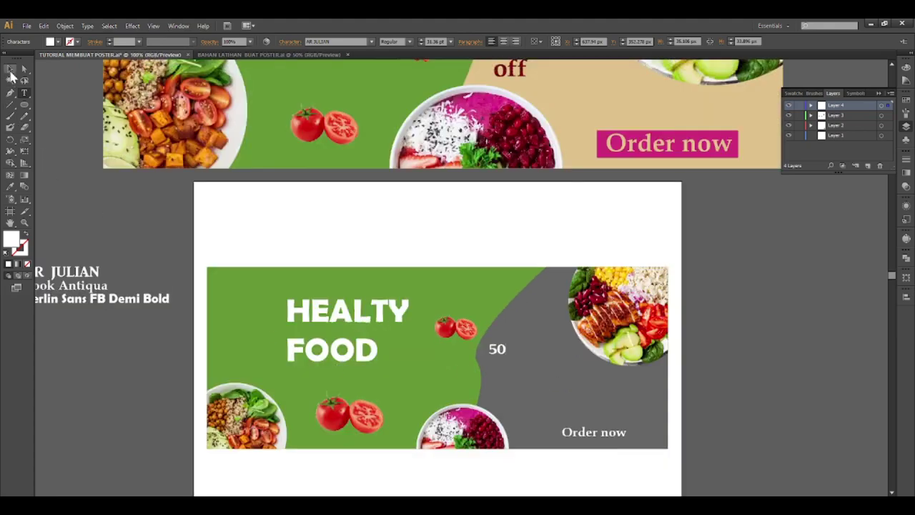
Step: Use the Eyedropper on the sample texts to give '50' the Book Antiqua style
left_click(10, 70)
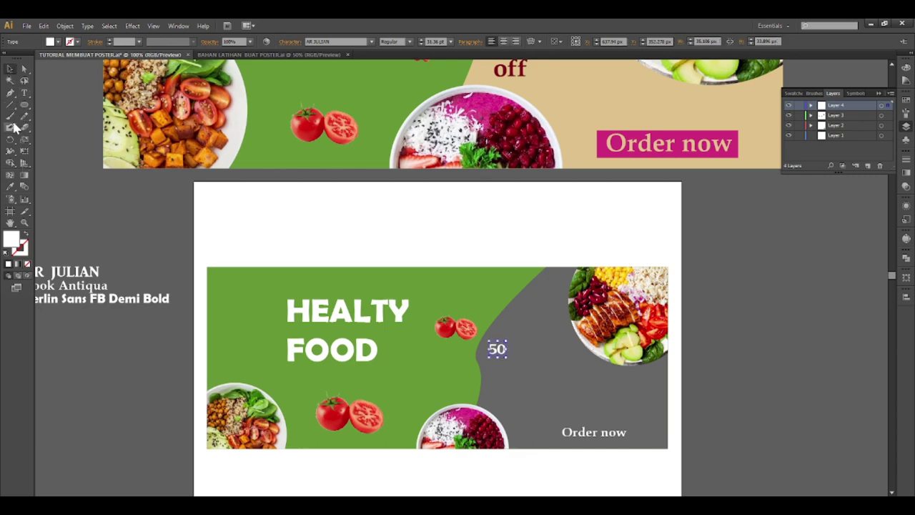
key("Escape")
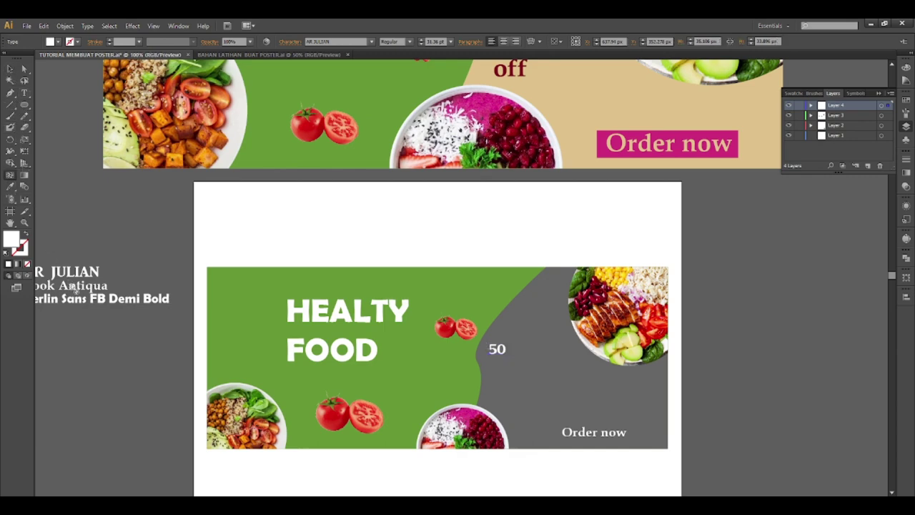
key("i")
left_click(109, 299)
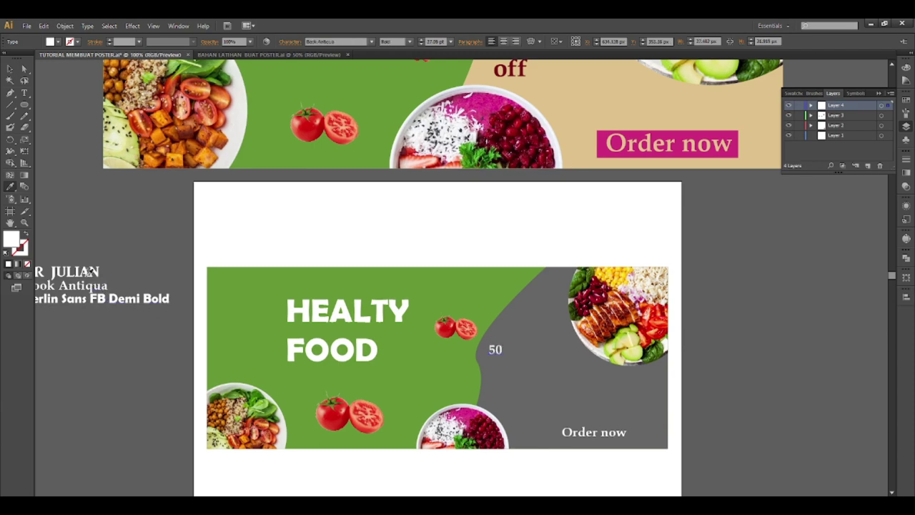
left_click(87, 269)
left_click(89, 285)
scroll(137, 234, "right", 2)
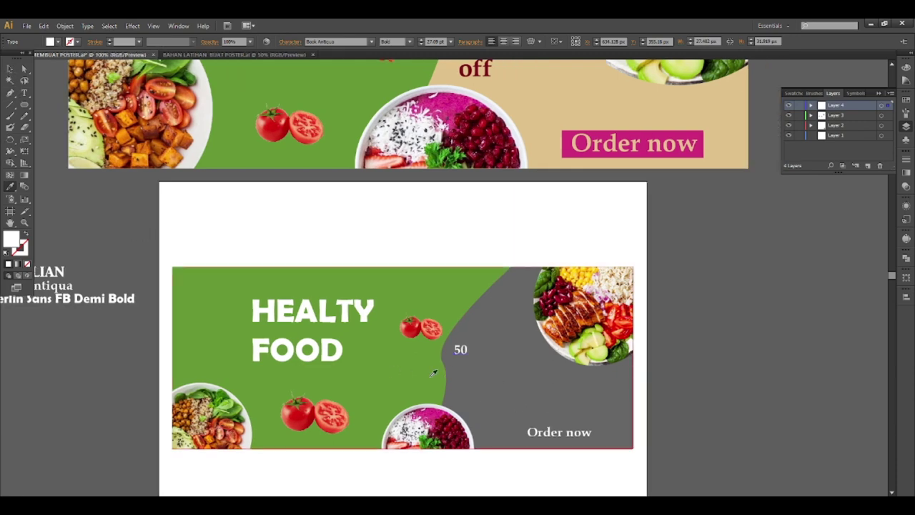
Step: Deselect the '50' and check its placement on the banner
left_click(10, 69)
left_click(583, 315)
left_click(685, 338)
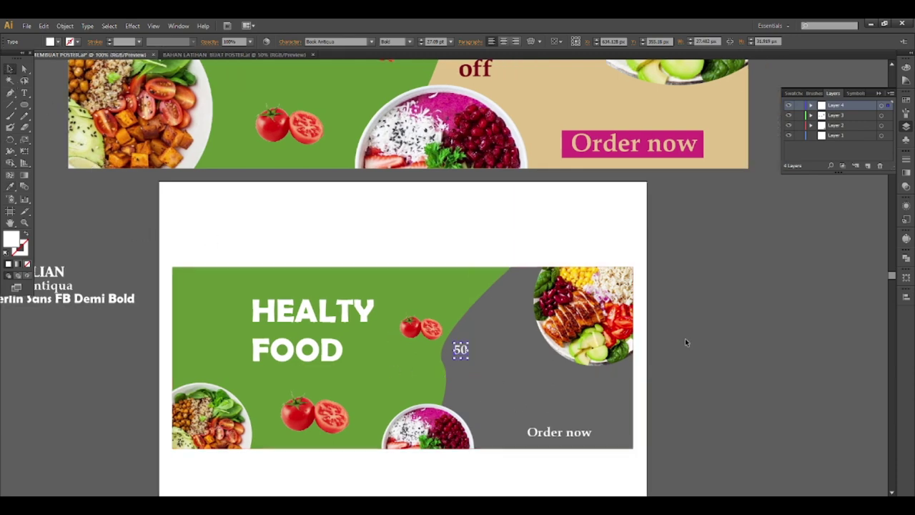
scroll(296, 319, "down", 2)
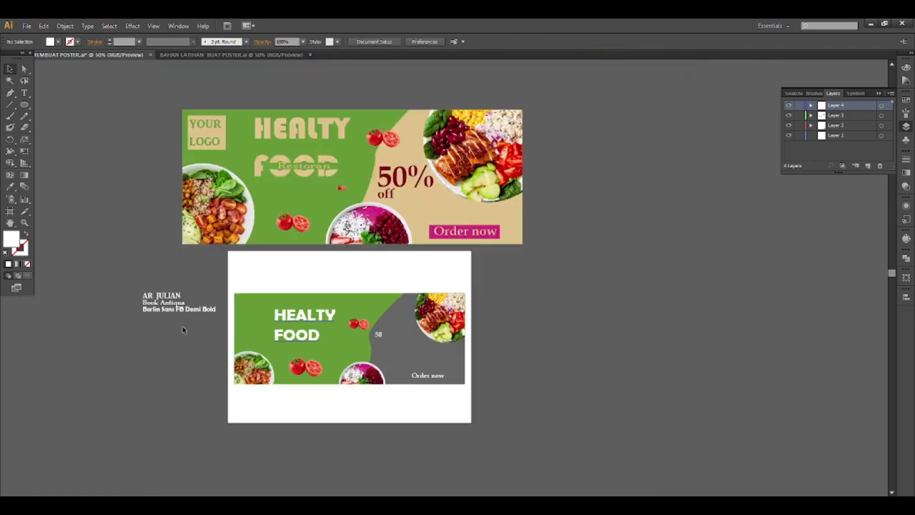
scroll(172, 304, "up", 1)
scroll(171, 305, "up", 1)
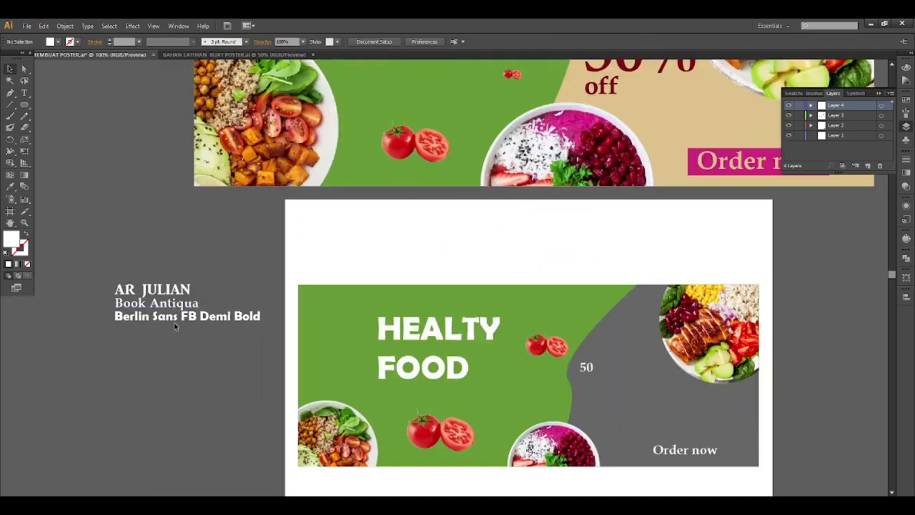
scroll(130, 309, "down", 2)
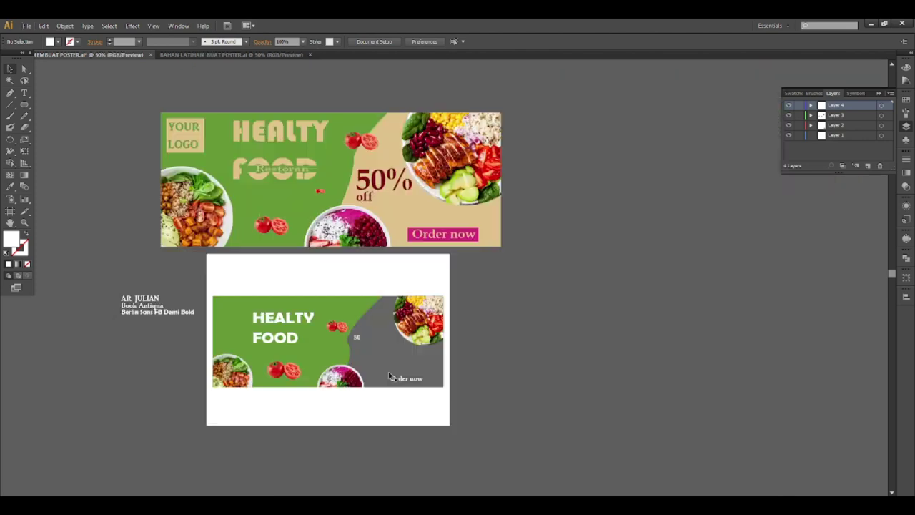
scroll(375, 345, "up", 1)
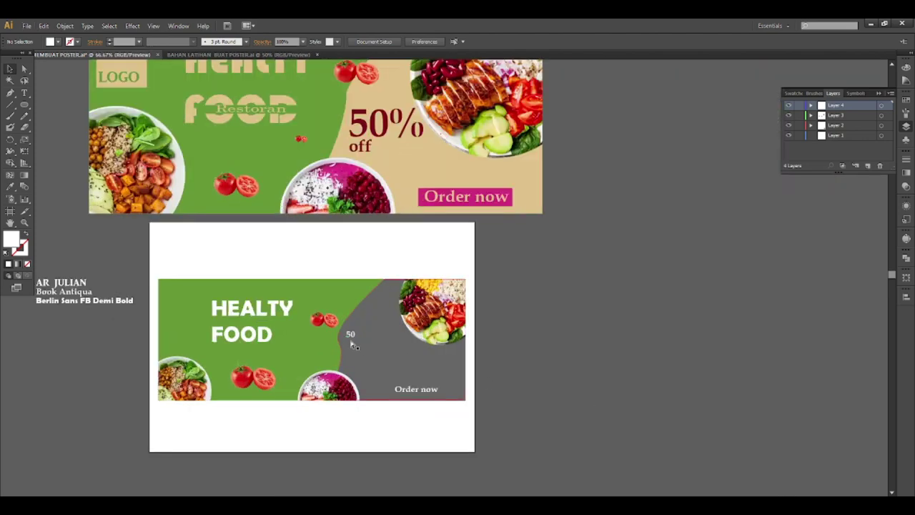
Step: Enlarge the 50 and append a % sign so it reads '50%'
left_click(351, 335)
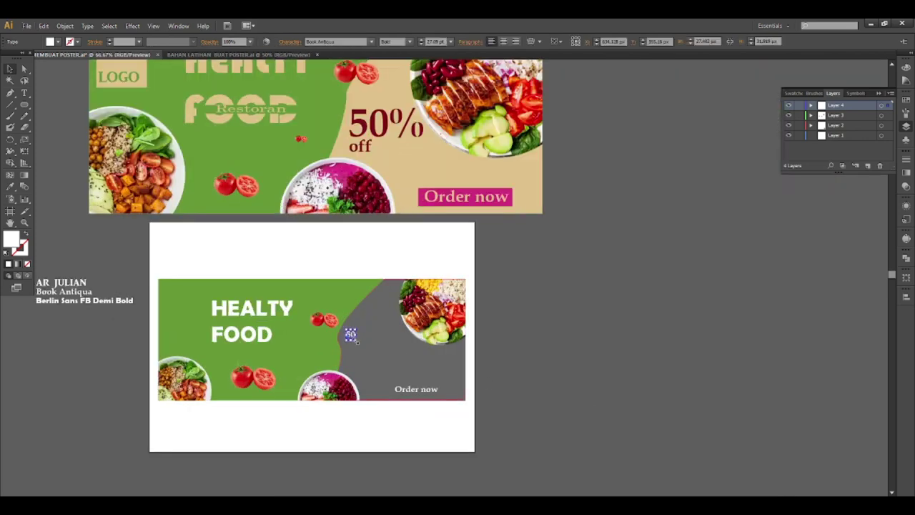
mouse_move(356, 340)
left_mouse_down()
mouse_move(377, 365)
mouse_move(372, 356)
left_mouse_up()
key("t")
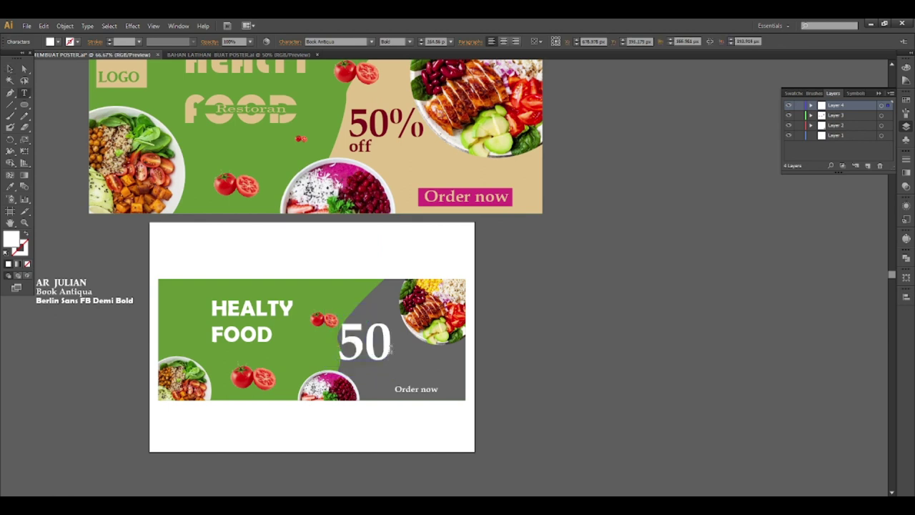
type("%")
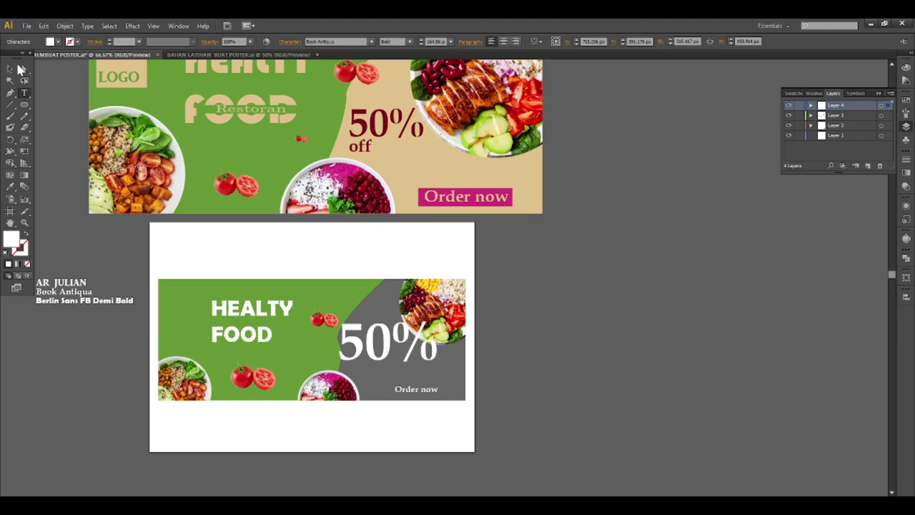
Step: Scale the '50%' text down to fit the grey area, then deselect it
left_click(12, 71)
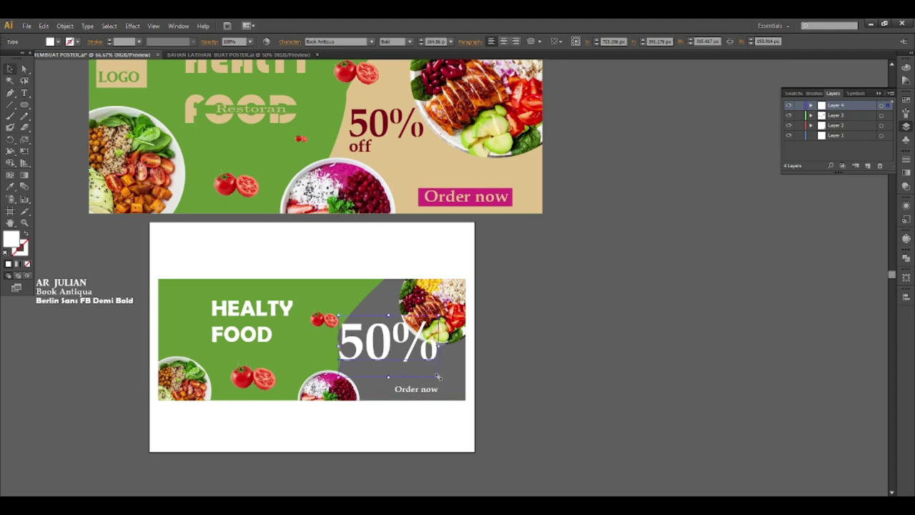
left_click_drag(438, 363, 357, 339)
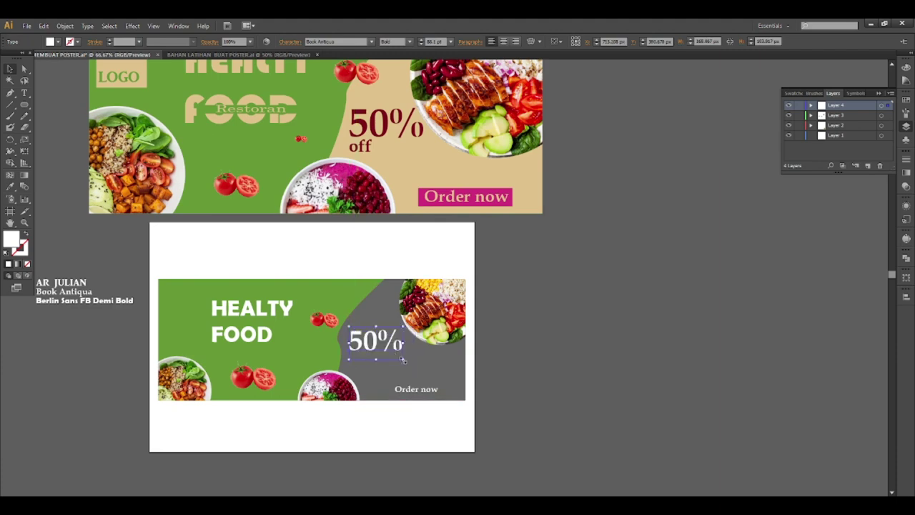
left_click_drag(403, 359, 408, 361)
left_click(557, 333)
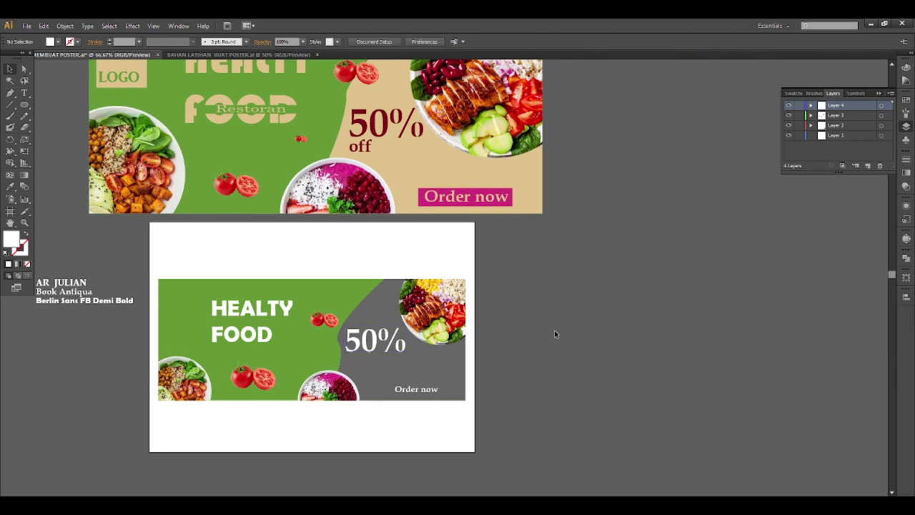
Step: Copy 'Order now' beneath the 50%, retype it as 'off' and resize it
scroll(514, 338, "down", 1)
scroll(420, 372, "up", 2)
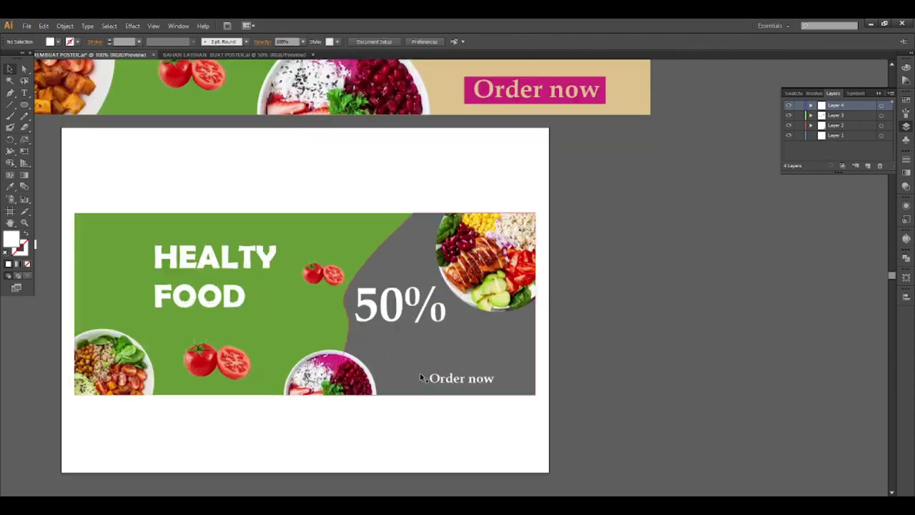
left_click_drag(463, 384, 390, 340)
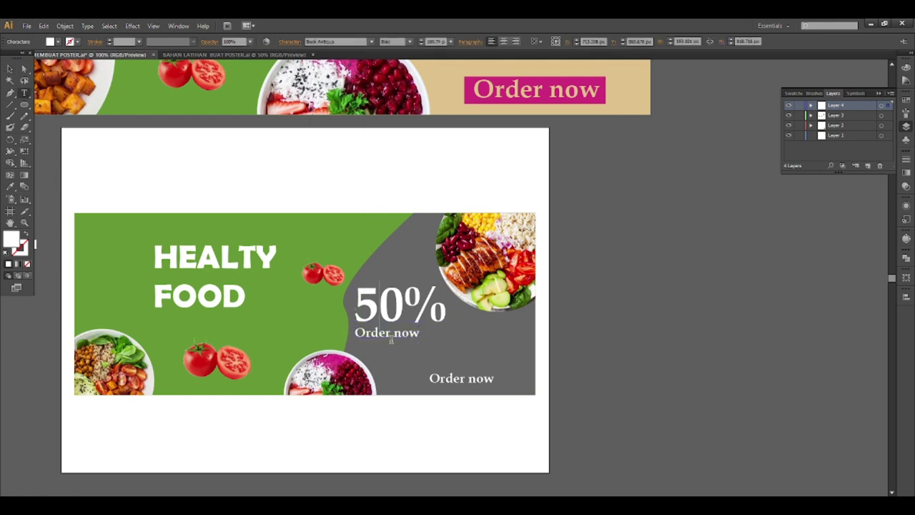
double_click(392, 340)
key("ctrl+a")
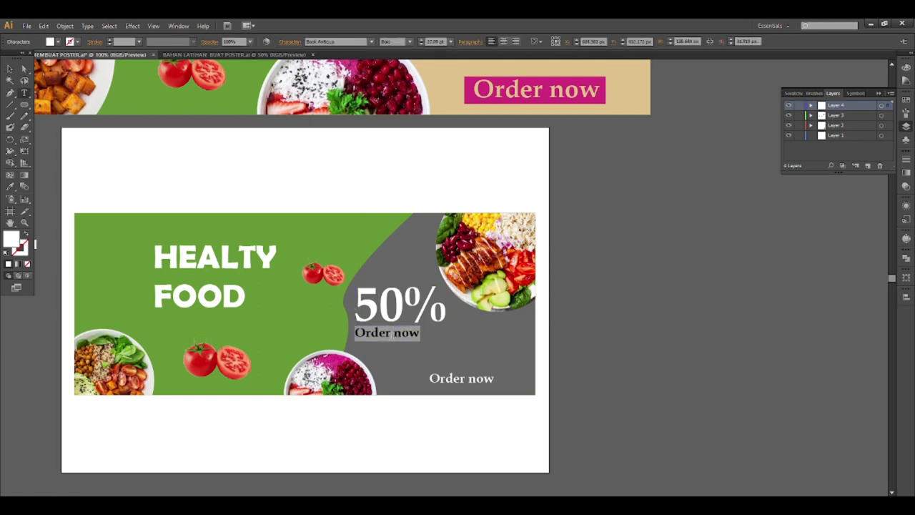
type("off")
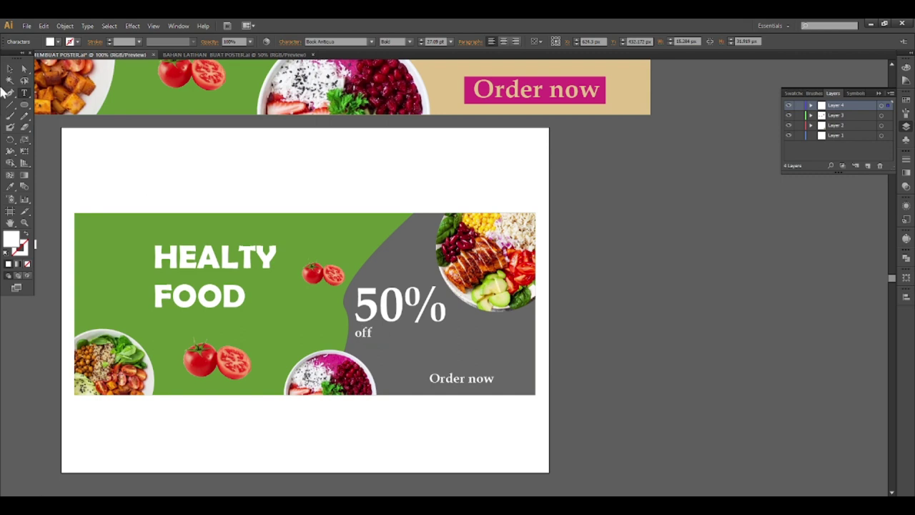
left_click(10, 69)
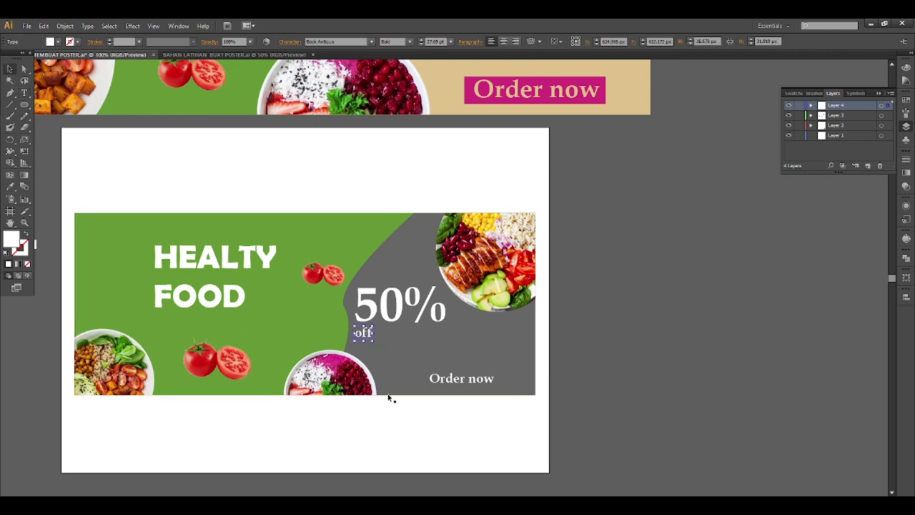
left_click_drag(372, 342, 383, 334)
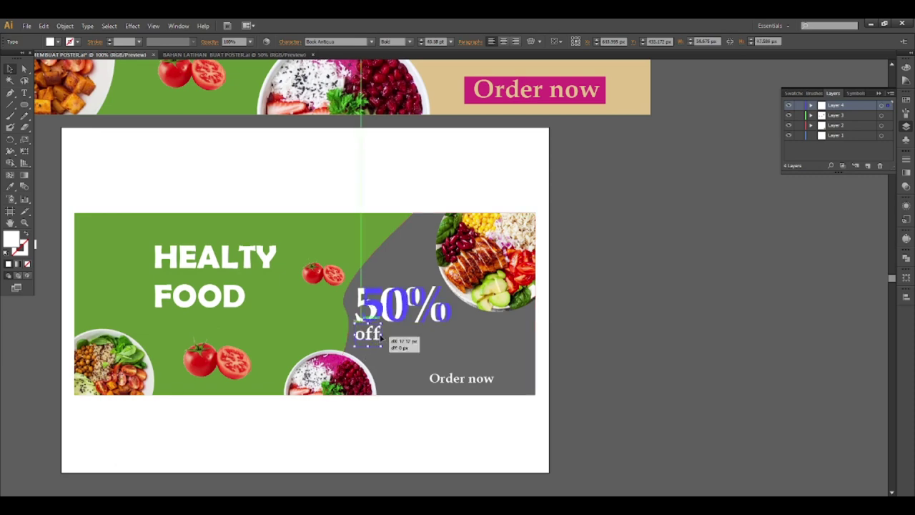
Step: Select '50%' and 'off' together and align them on their left edges
key("ctrl+z")
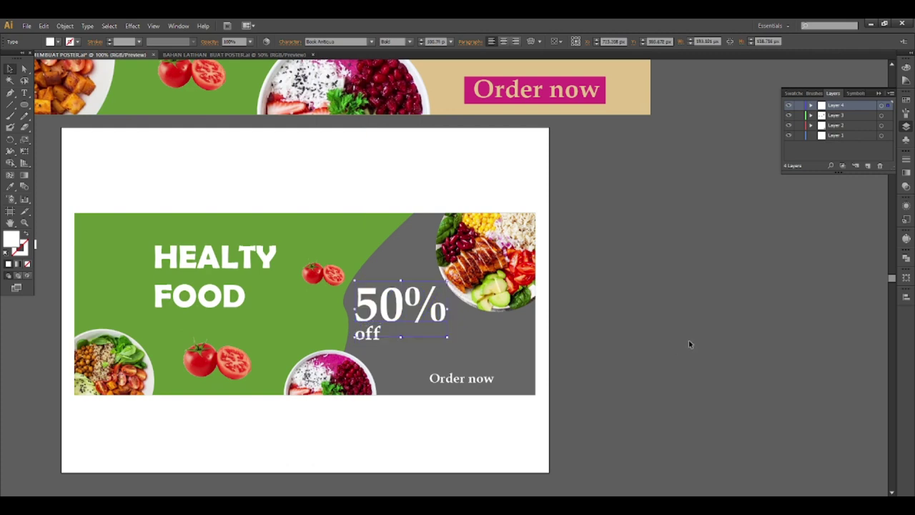
left_click(689, 343)
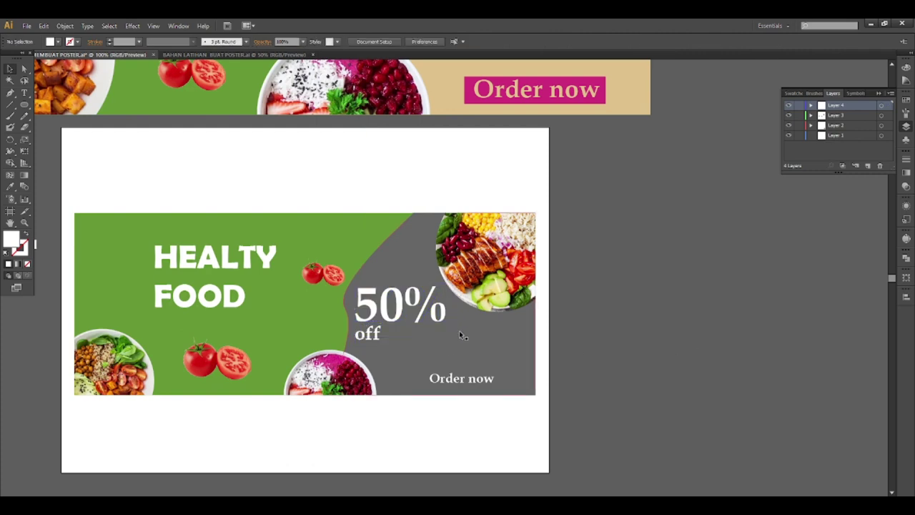
left_click(370, 336)
double_click(370, 336)
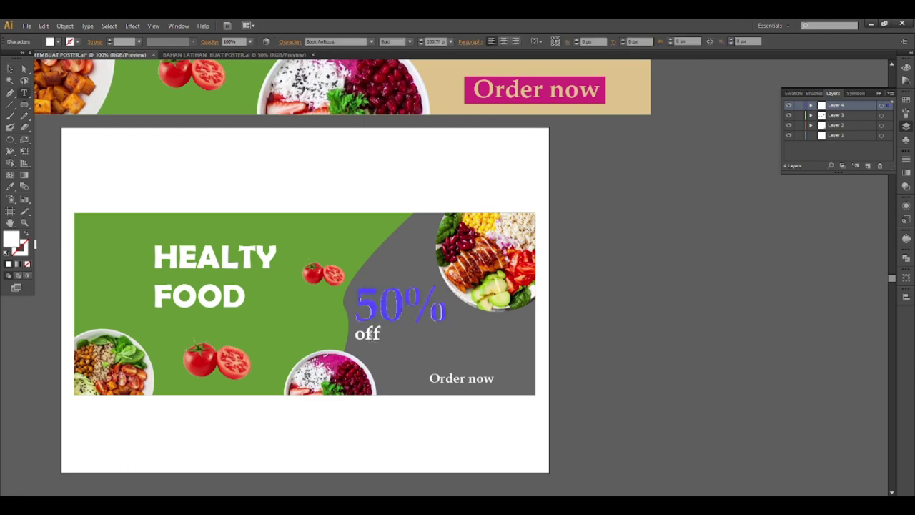
left_click(10, 68)
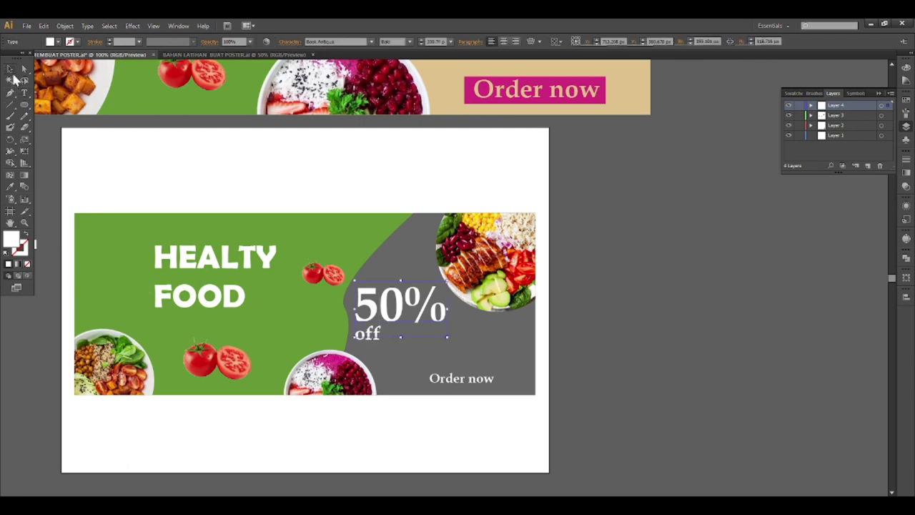
left_click_drag(237, 463, 370, 348)
left_click(366, 337)
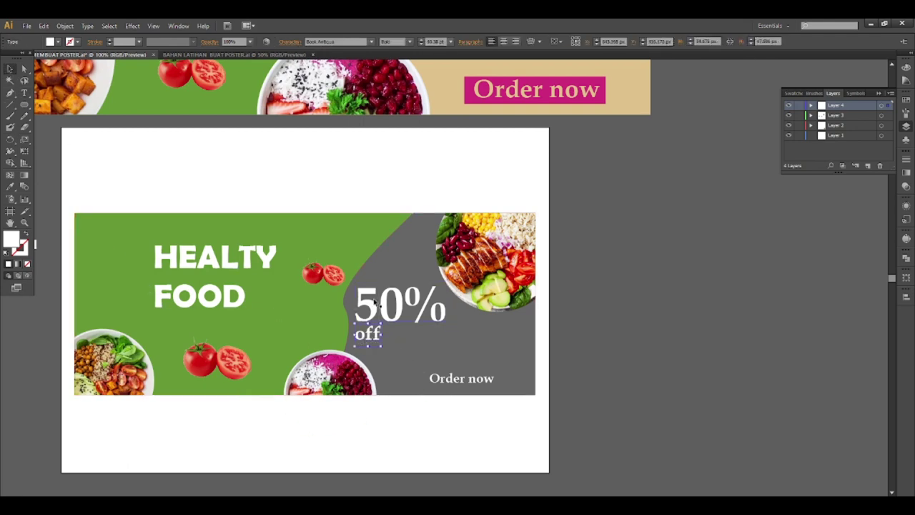
left_click(371, 306)
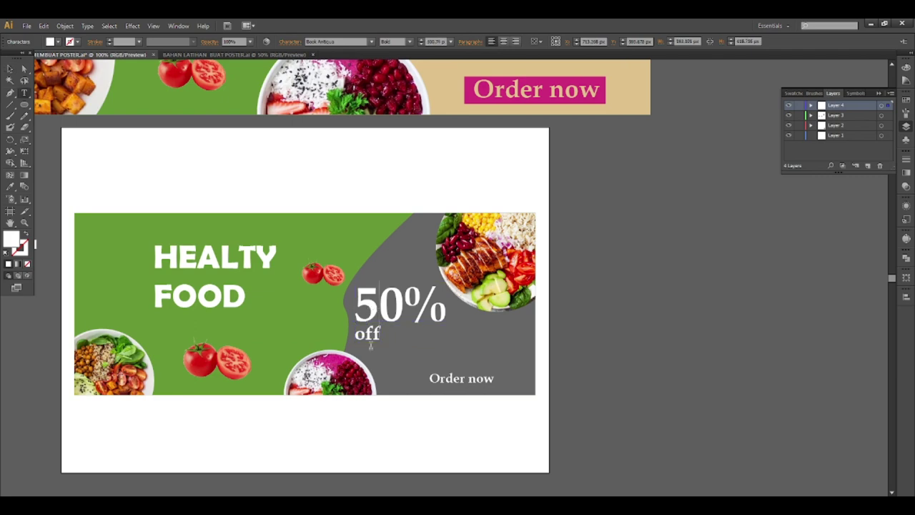
left_click(8, 68)
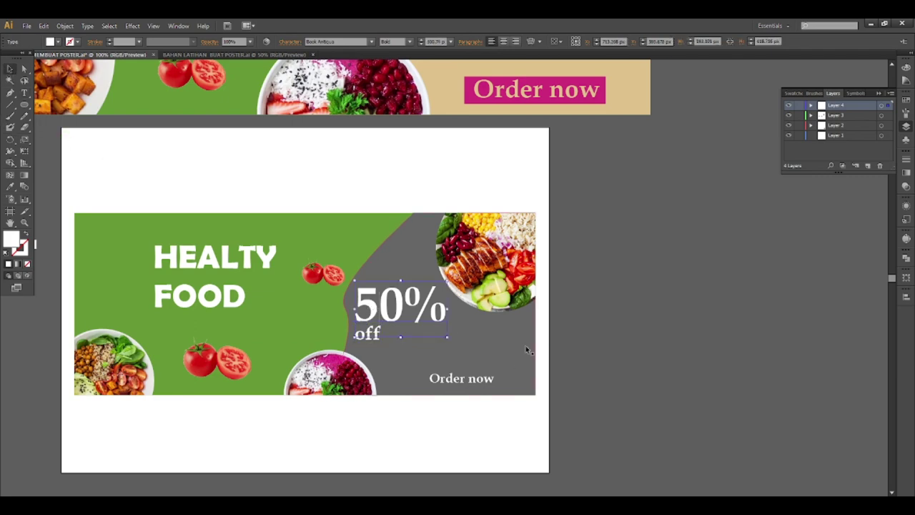
left_click(368, 338, "shift")
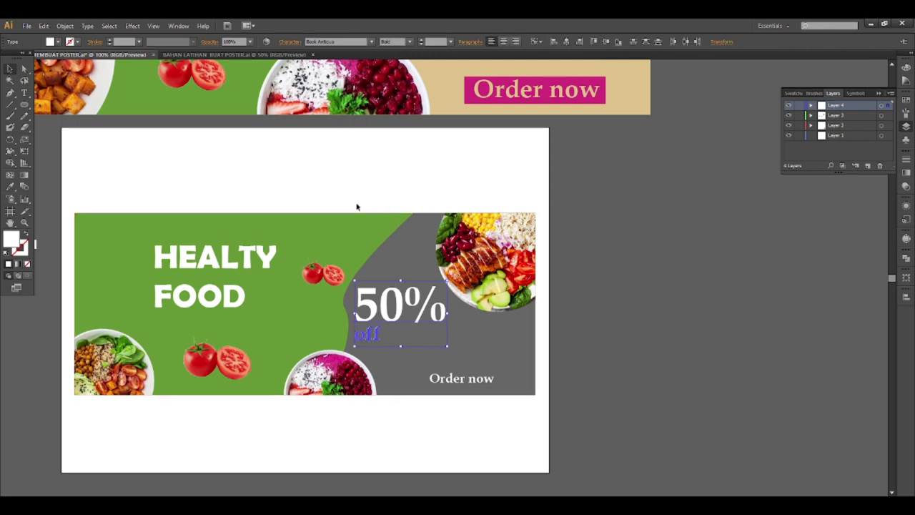
left_click(554, 42)
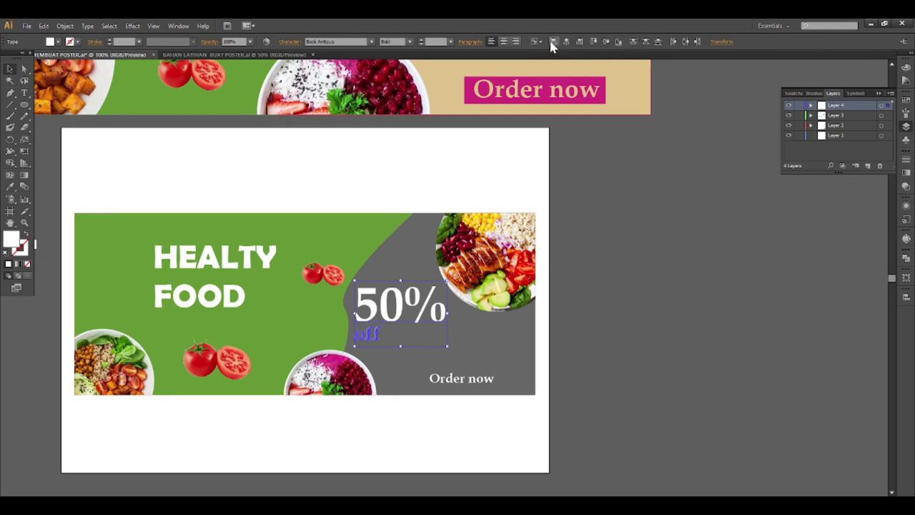
left_click(10, 68)
Step: Place a copy of the Book Antiqua sample text at the green banner's top-left corner
left_click(555, 258)
scroll(556, 258, "down", 2)
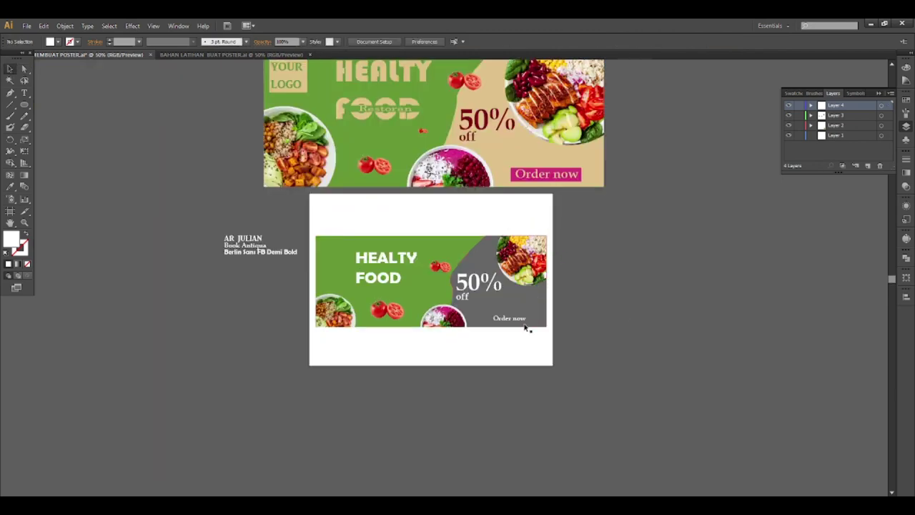
scroll(527, 328, "up", 1)
scroll(527, 328, "up", 1)
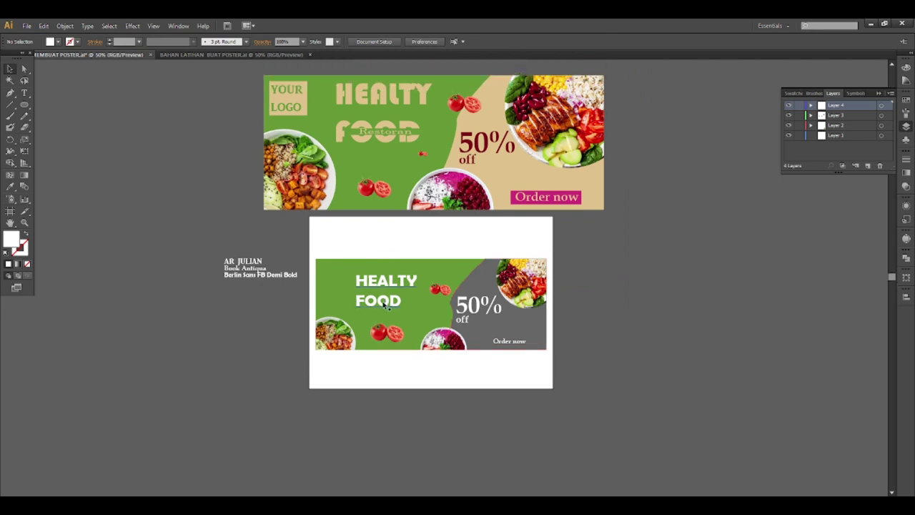
scroll(384, 303, "up", 1)
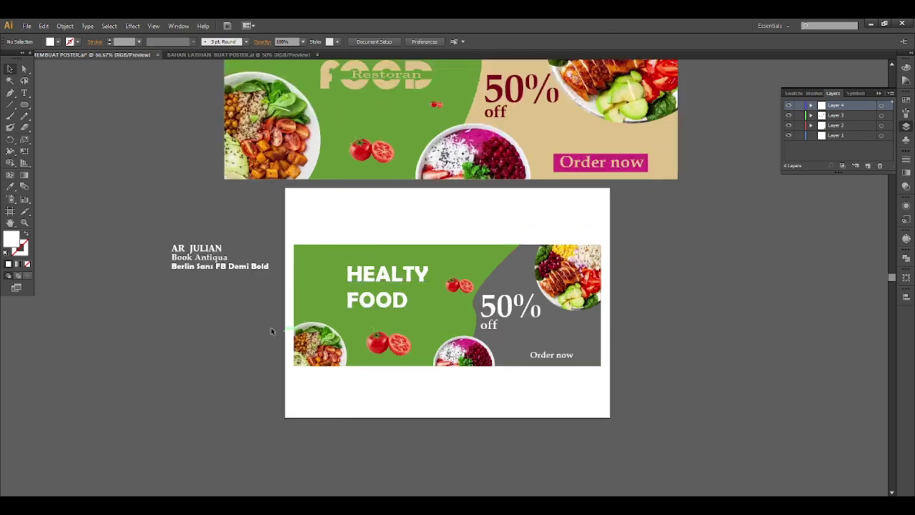
scroll(322, 288, "down", 1)
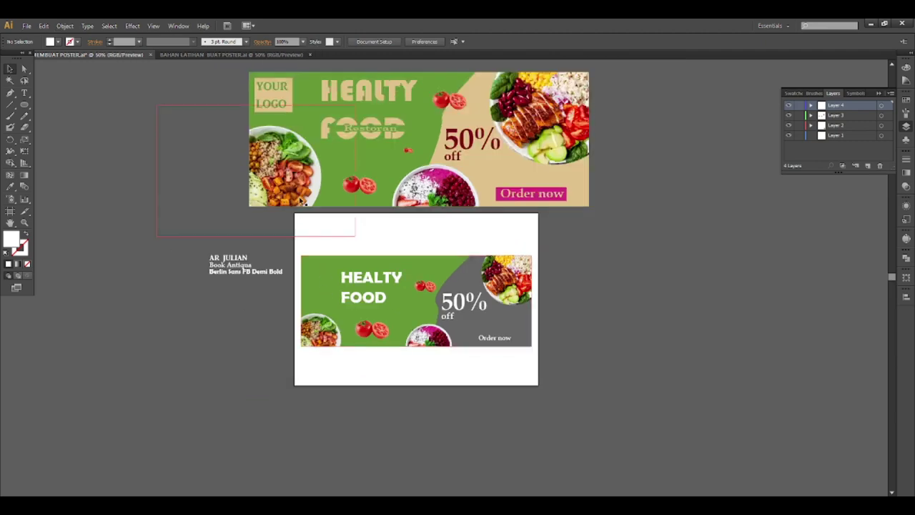
scroll(267, 303, "up", 1)
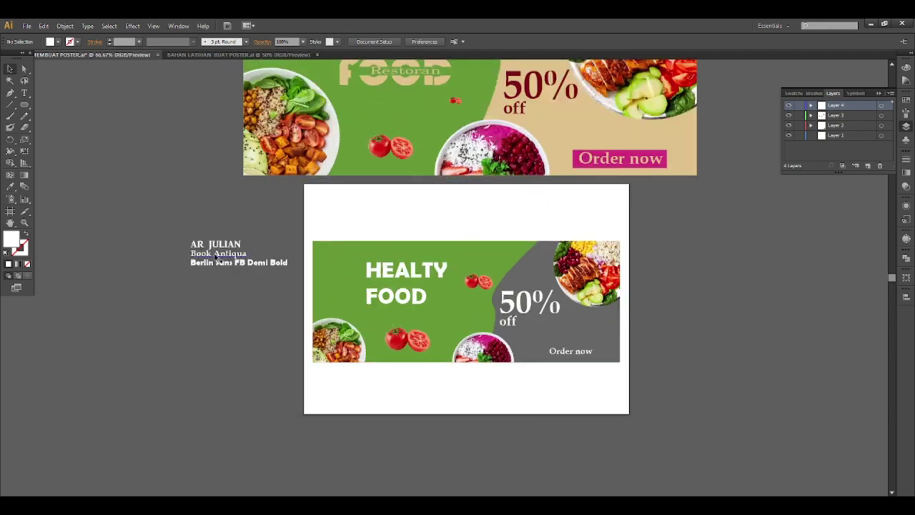
left_click_drag(216, 256, 336, 270)
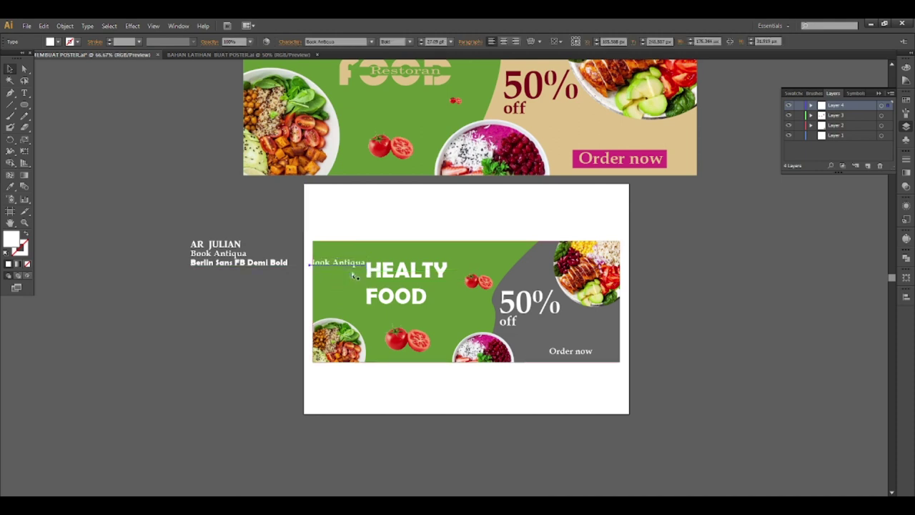
Step: Select the copied 'Book Antiqua' wording and delete it to prepare the new word
key("ctrl+a")
double_click(352, 265)
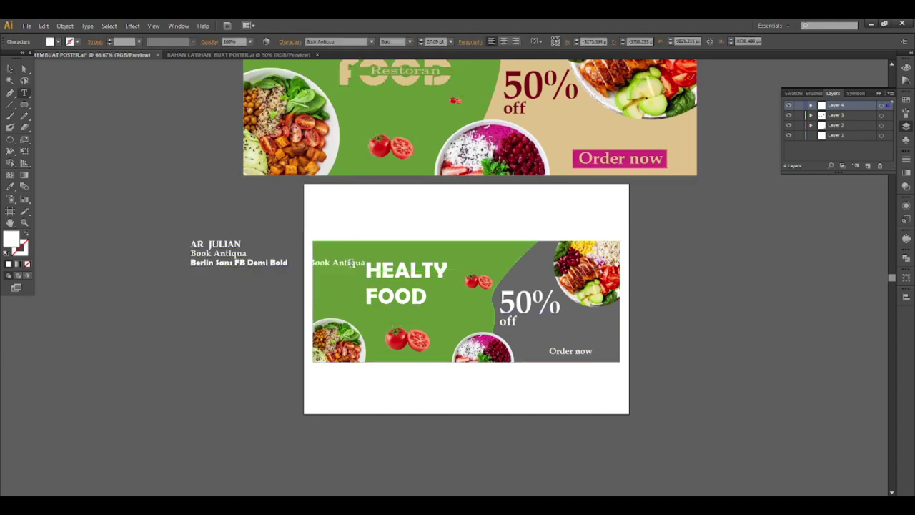
double_click(352, 264)
triple_click(352, 264)
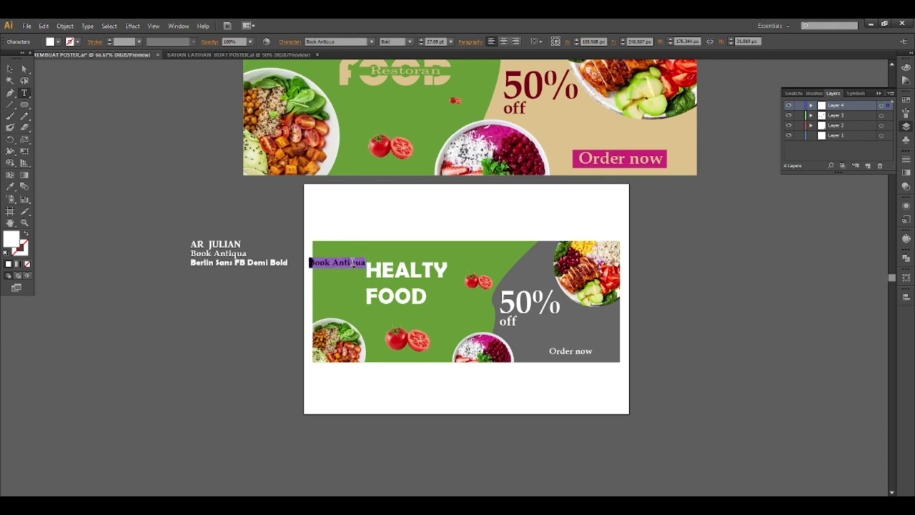
key("BackSpace")
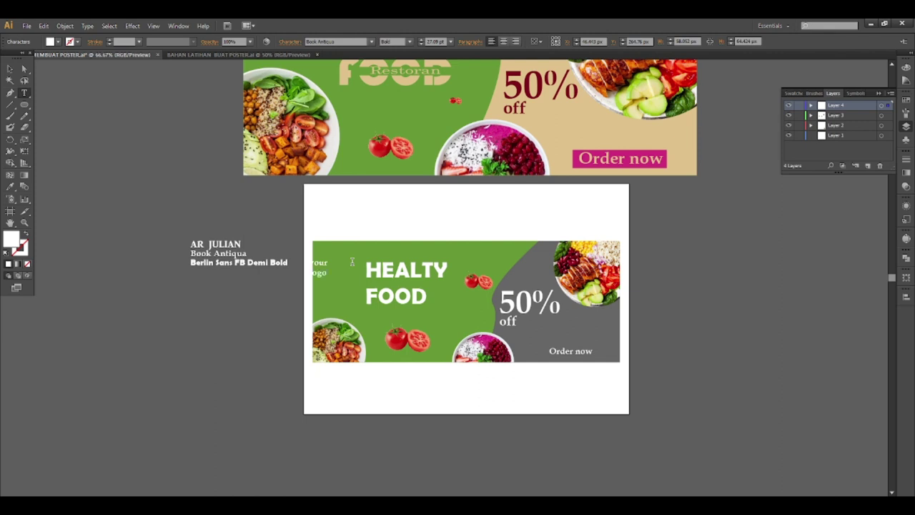
Step: Copy the reference poster's YOUR LOGO font and style onto the small logo text
left_click(10, 69)
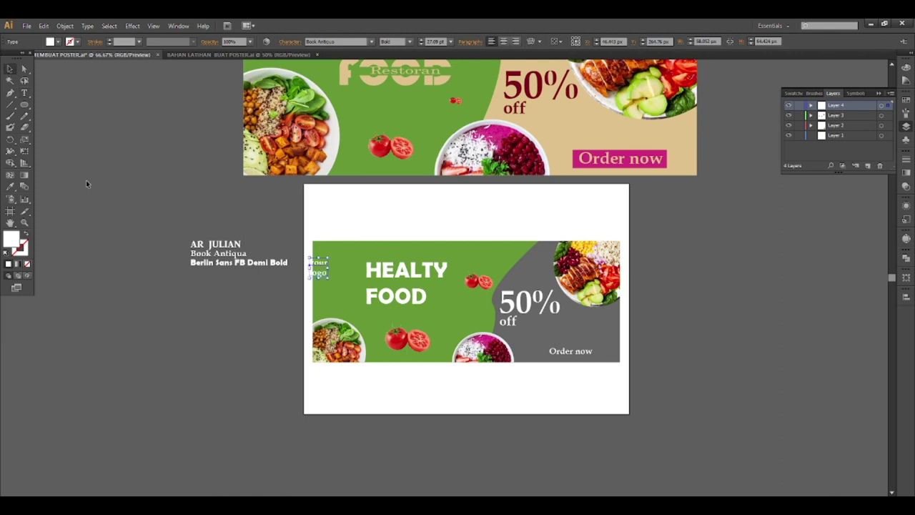
scroll(270, 288, "down", 2)
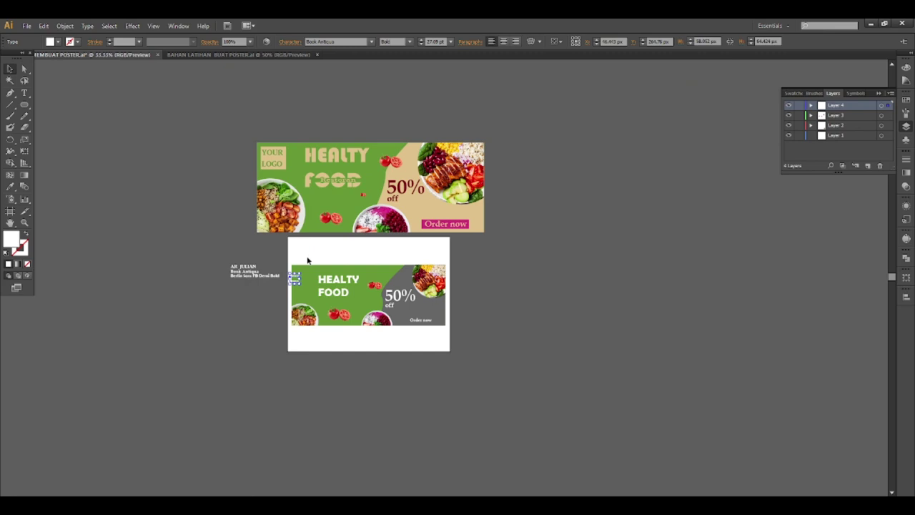
key("i")
left_click(272, 161)
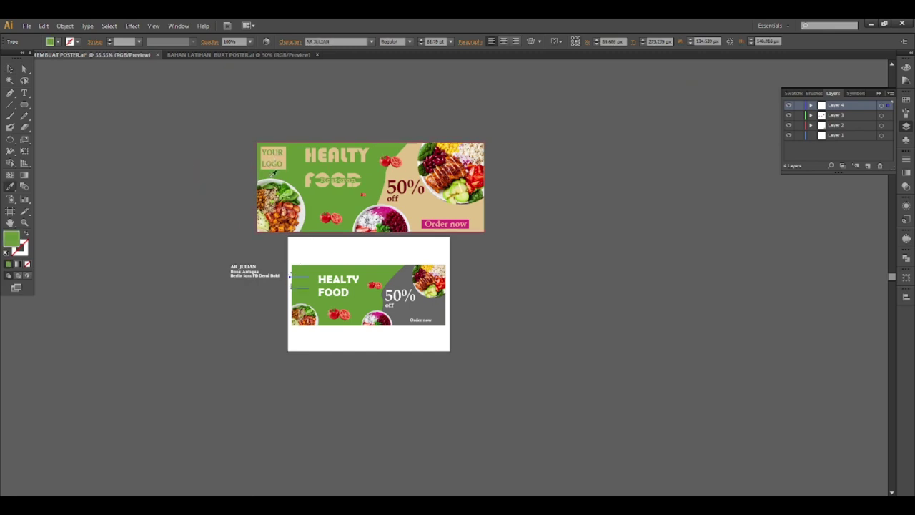
Step: Move the restyled YOUR LOGO text into the banner's top-left corner
left_click(10, 68)
scroll(322, 329, "up", 2)
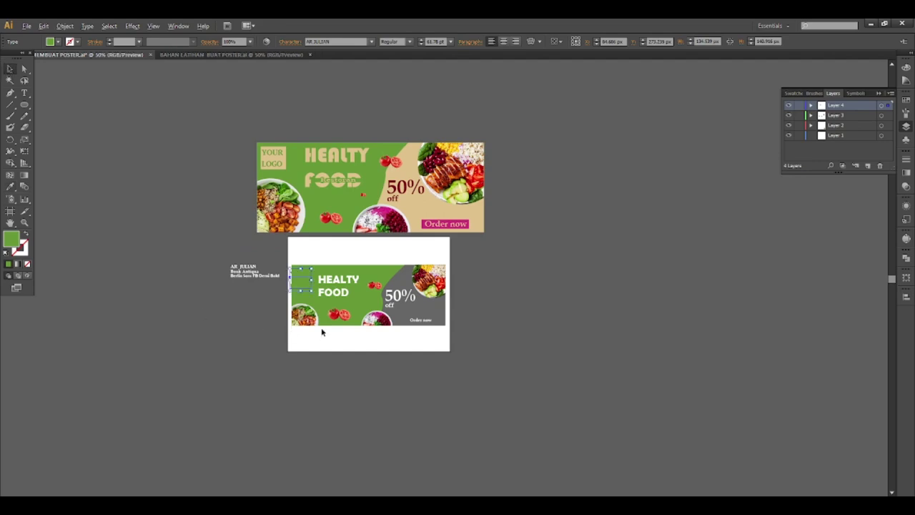
scroll(321, 329, "up", 1)
scroll(325, 300, "down", 1)
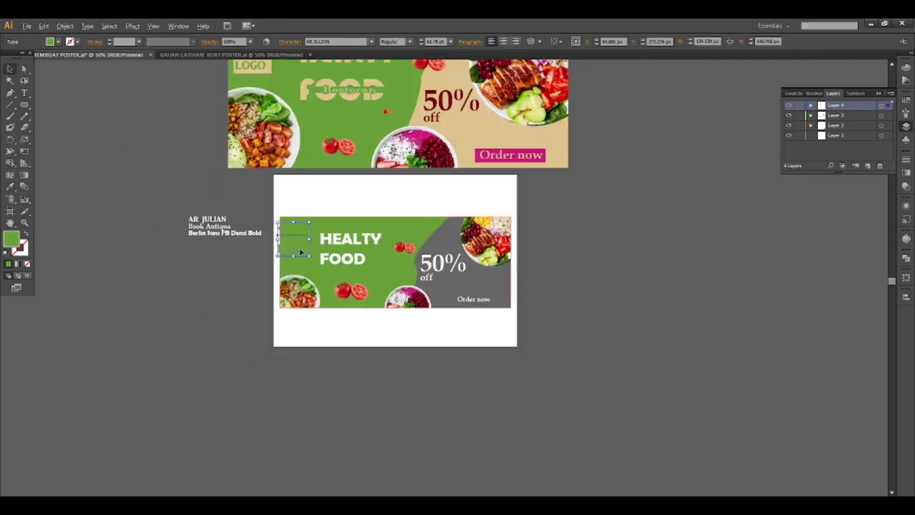
scroll(295, 254, "up", 3)
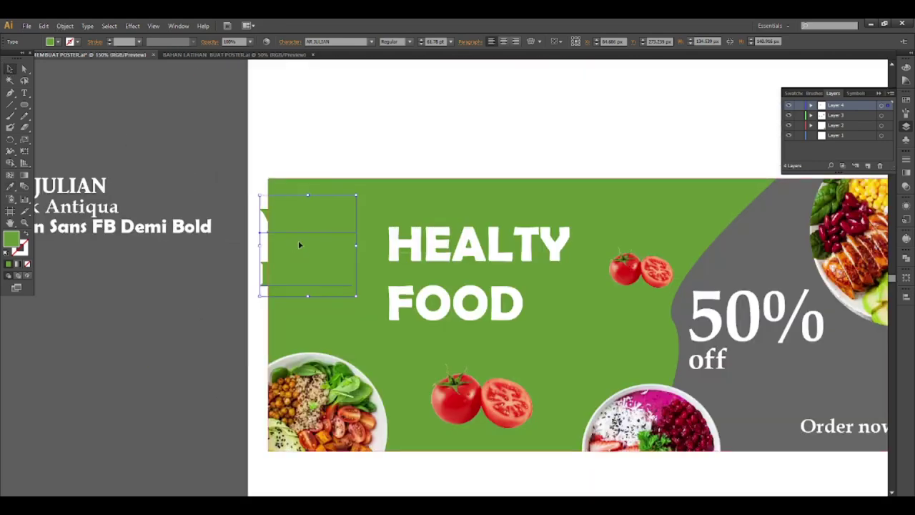
mouse_move(302, 234)
left_mouse_down()
mouse_move(331, 242)
mouse_move(323, 230)
left_mouse_up()
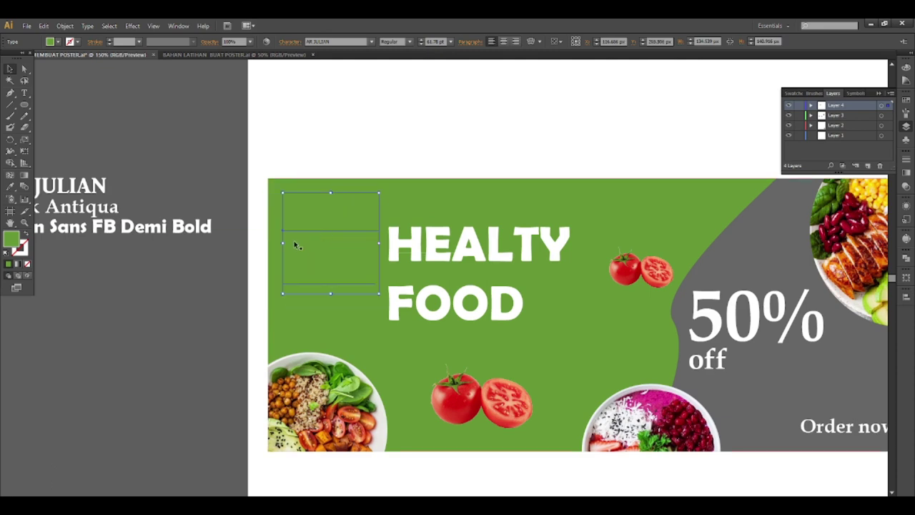
left_click(298, 147)
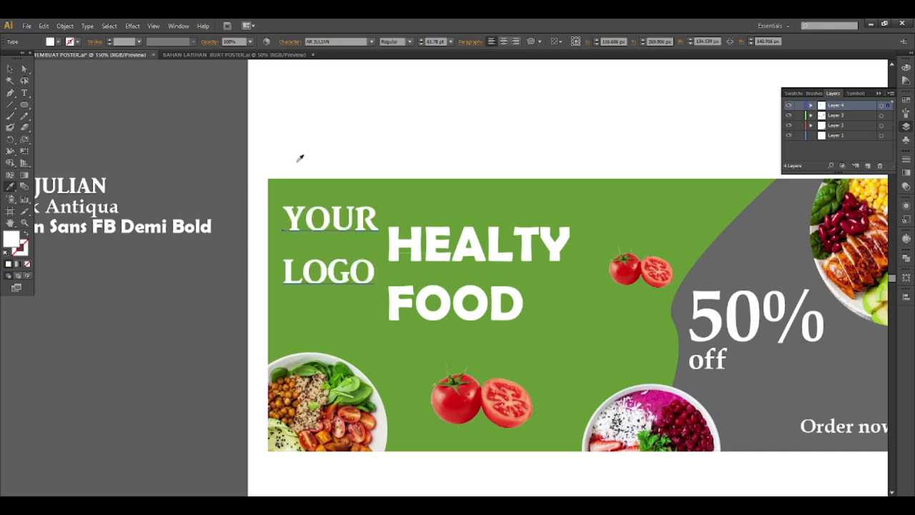
left_click(24, 80)
left_click(10, 69)
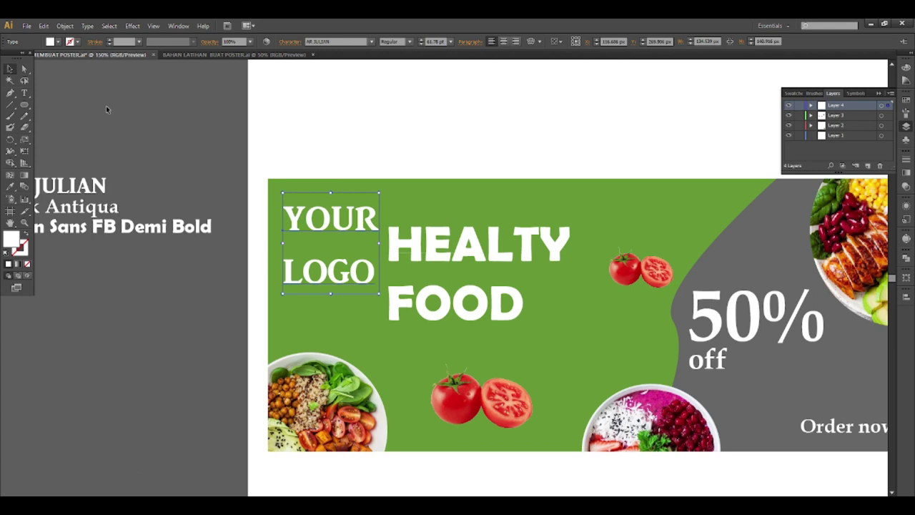
Step: Draw a rounded rectangle over the YOUR LOGO text
left_click(25, 106)
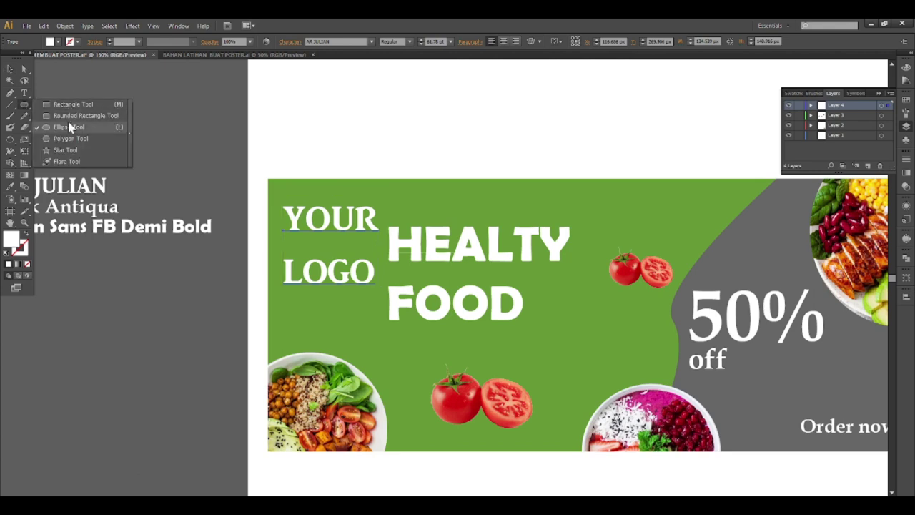
left_click(69, 125)
left_click_drag(279, 201, 382, 291)
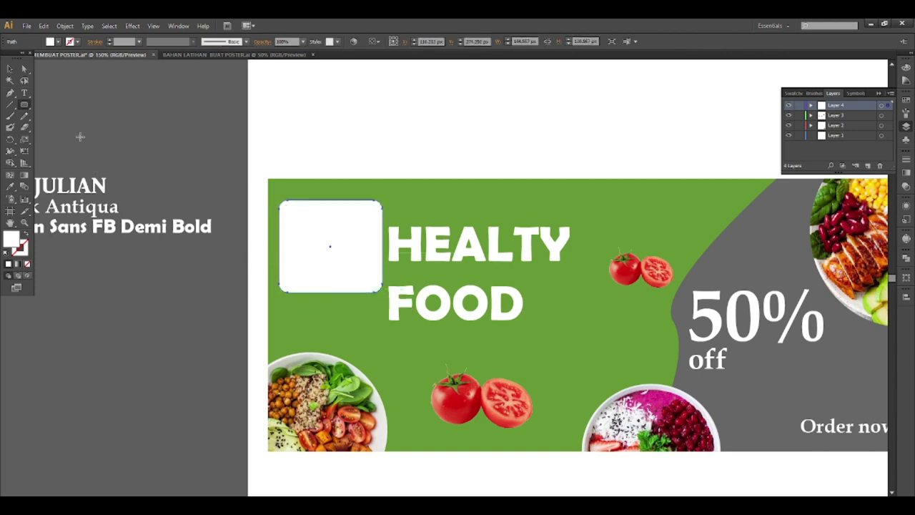
left_click(8, 70)
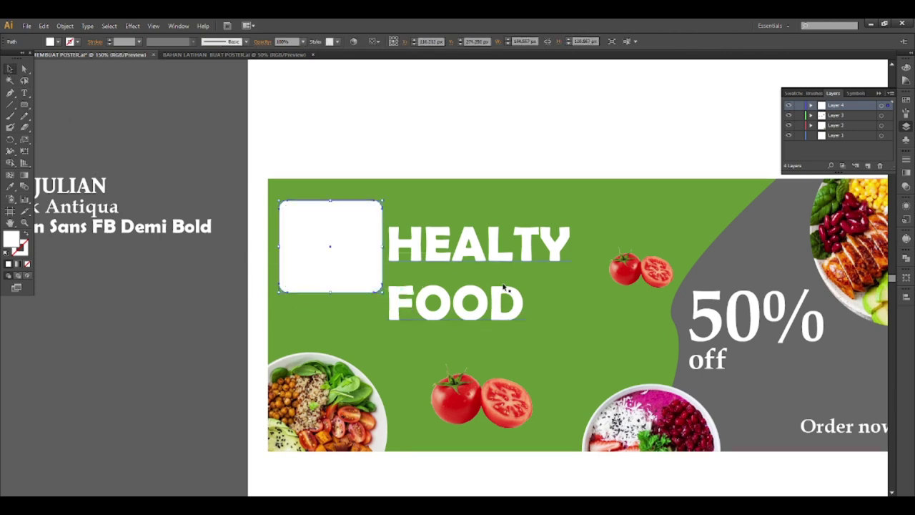
Step: Fill the rounded box with the background grey, then cut it from the artwork
key("i")
left_click(581, 201)
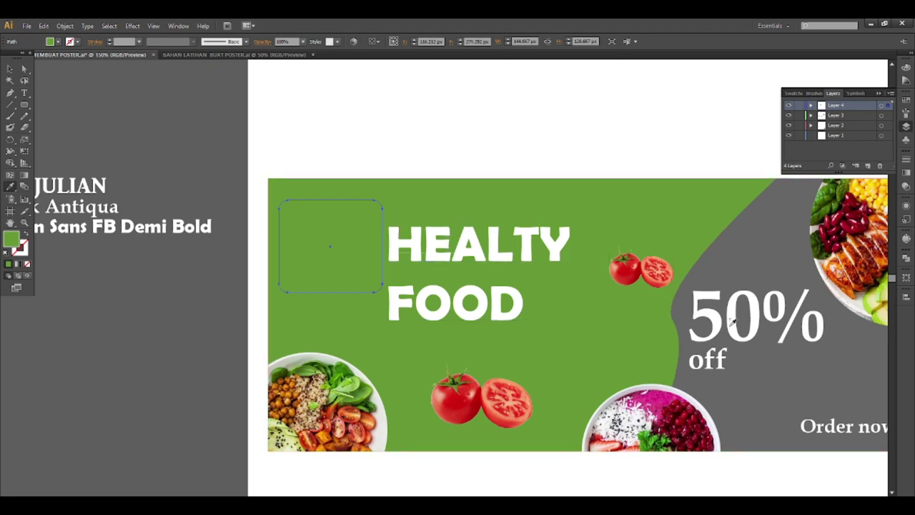
left_click(763, 264)
left_click(11, 68)
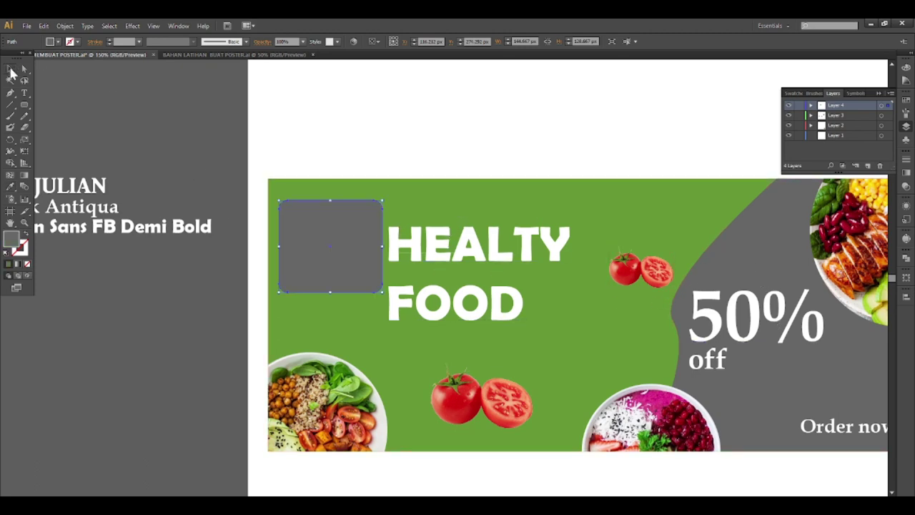
left_click(259, 198)
left_click(316, 259)
key("Delete")
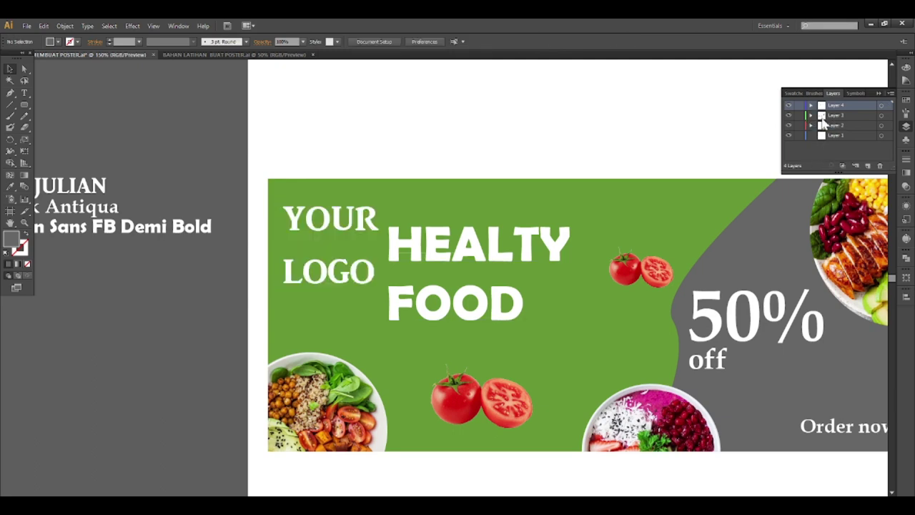
Step: Paste the grey box behind YOUR LOGO on Layer 3 and shift HEALTY FOOD slightly right
left_click(820, 116)
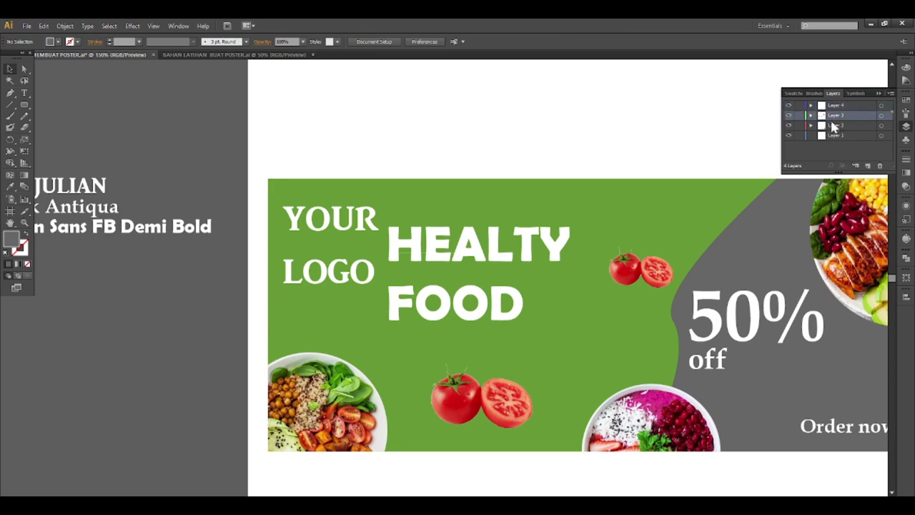
key("ctrl+z")
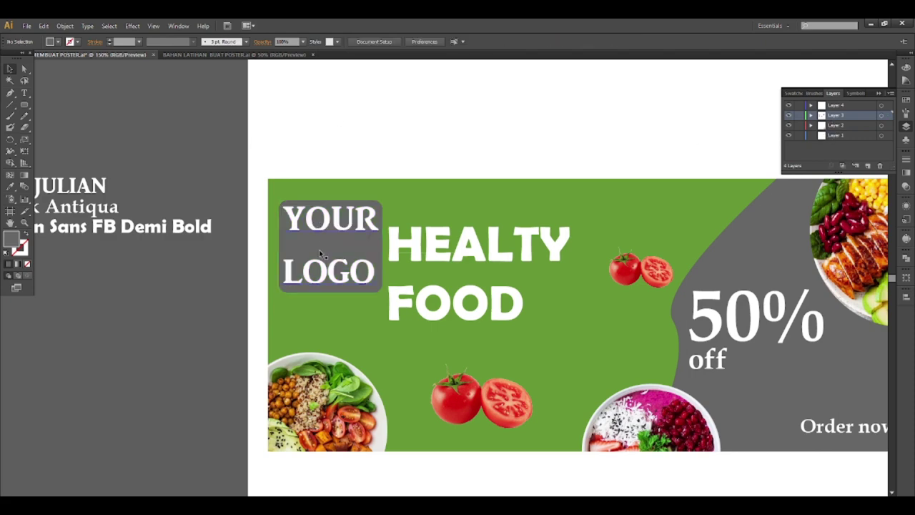
left_click(430, 262)
left_click_drag(436, 258, 448, 259)
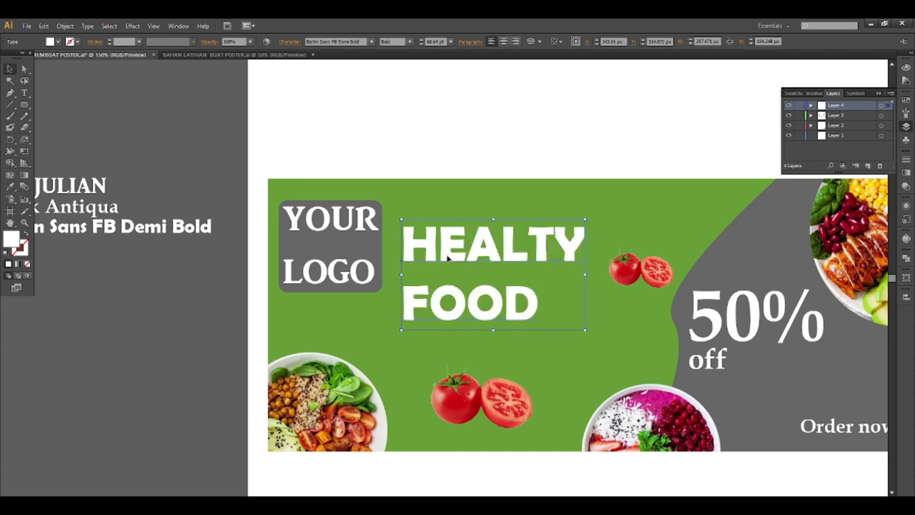
left_click(240, 179)
key("ctrl+minus")
key("ctrl+minus")
key("ctrl+minus")
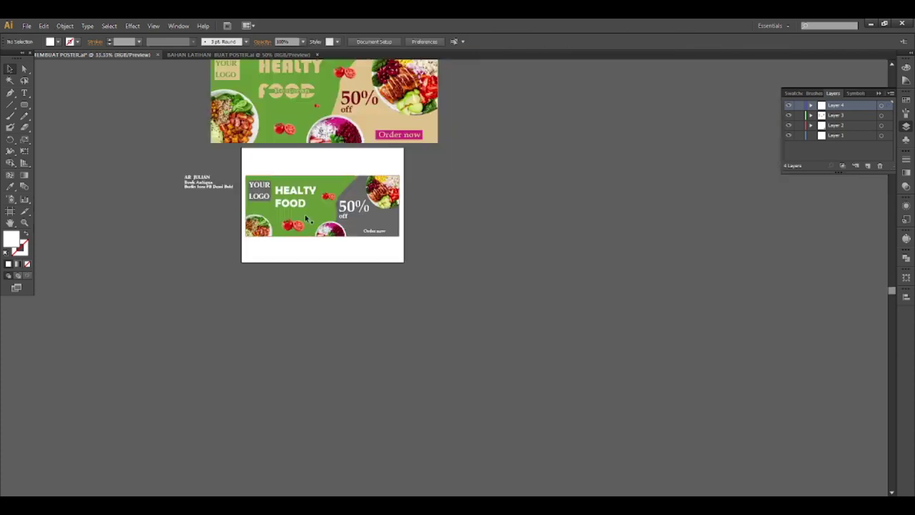
scroll(292, 208, "up", 3)
Step: Select the YOUR LOGO text and grey box together, scale them down and reposition them
left_click(200, 179)
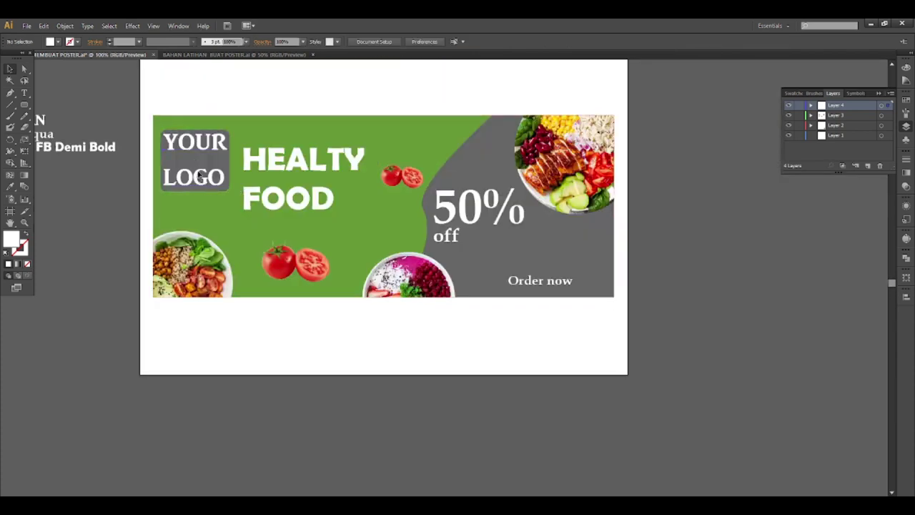
left_click(228, 192, "shift")
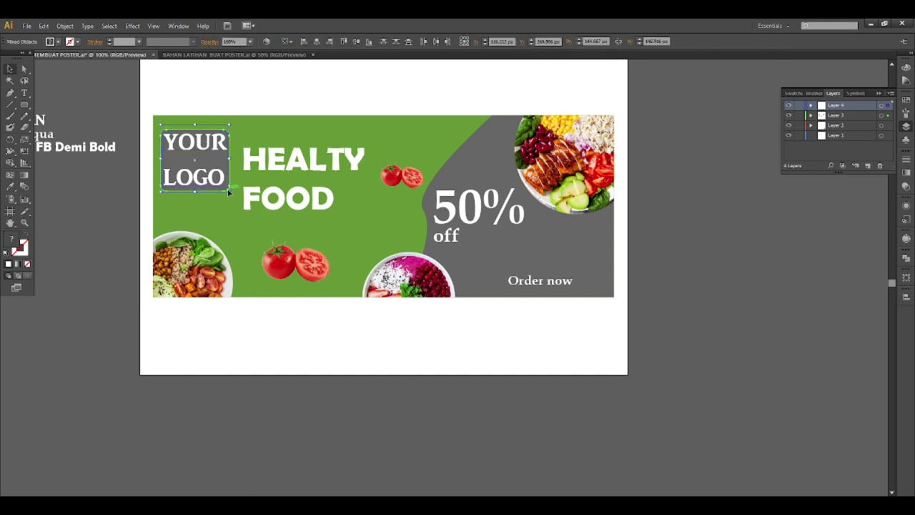
left_click_drag(229, 191, 220, 182)
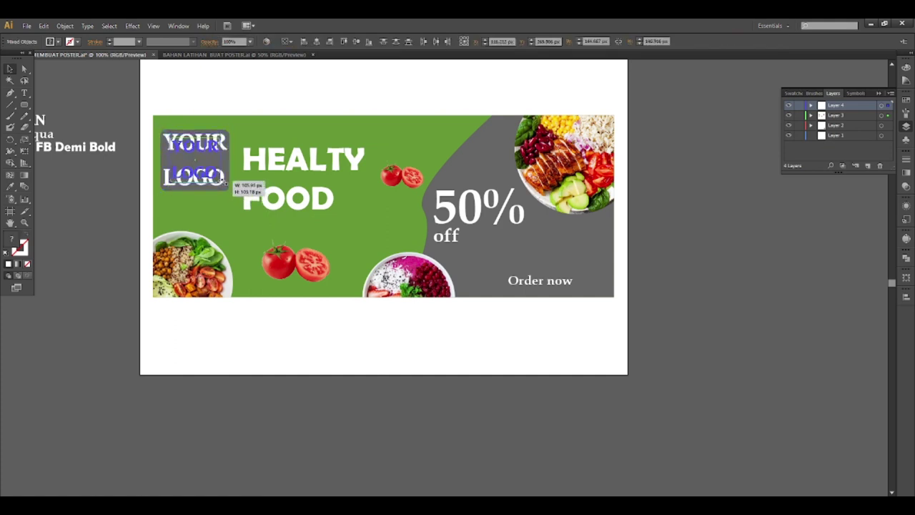
left_click(94, 112)
scroll(321, 206, "down", 2)
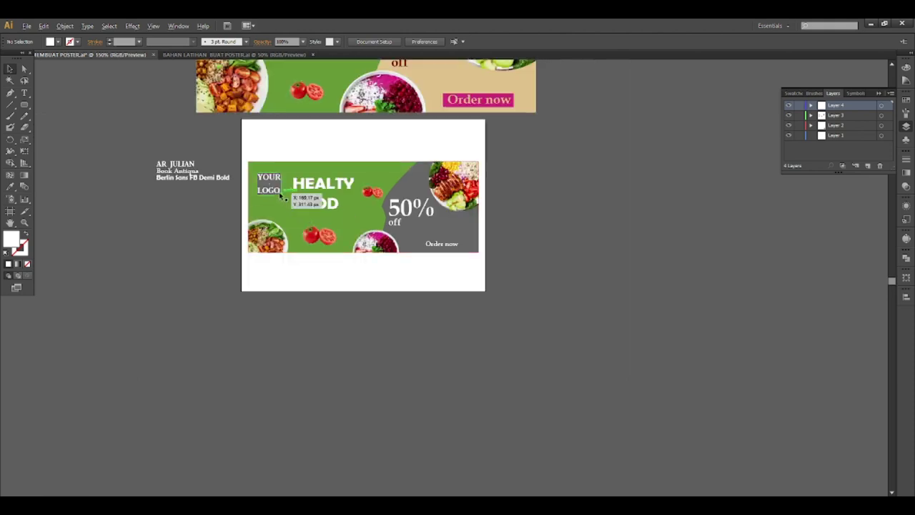
scroll(281, 195, "up", 3)
left_click_drag(263, 185, 263, 181)
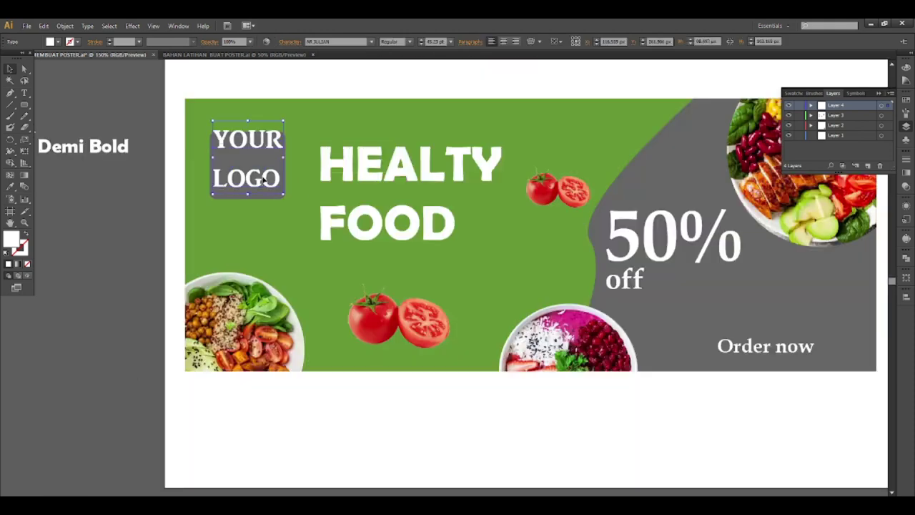
Step: Nudge the YOUR LOGO badge slightly up into the banner's top-left corner
double_click(263, 190)
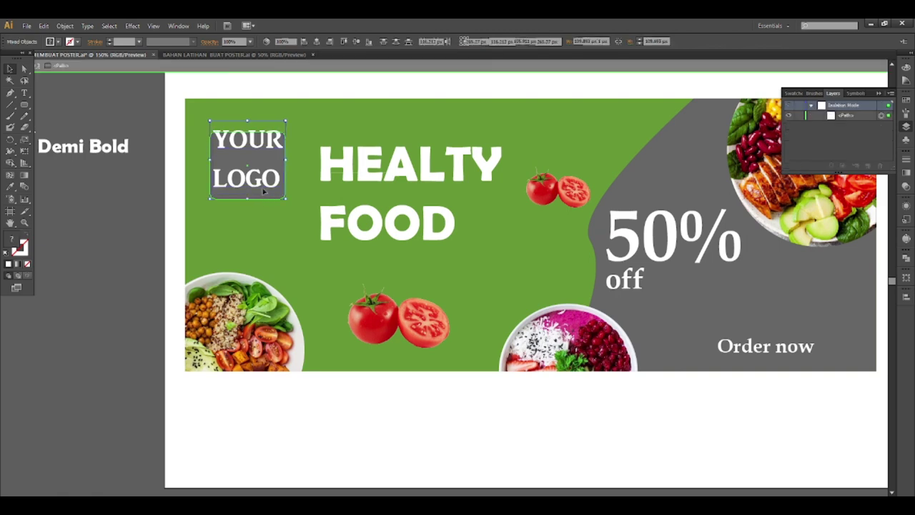
double_click(140, 151)
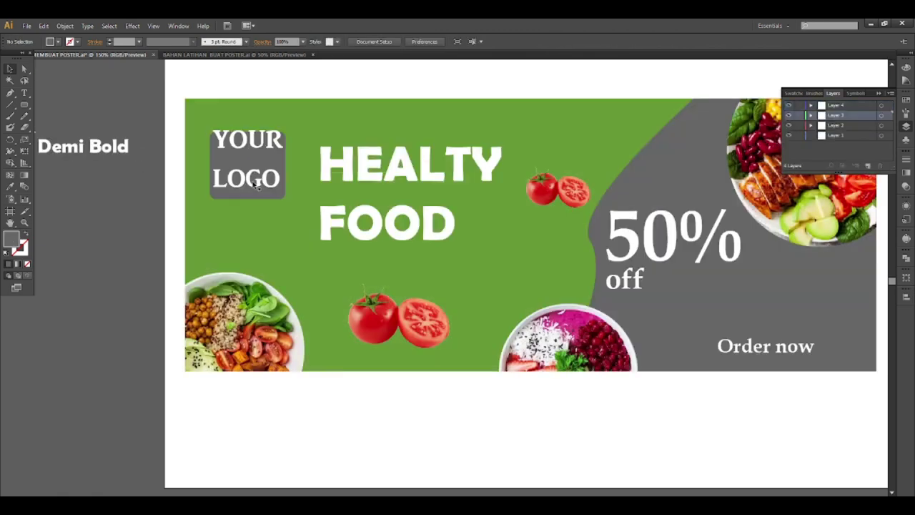
left_click(260, 177)
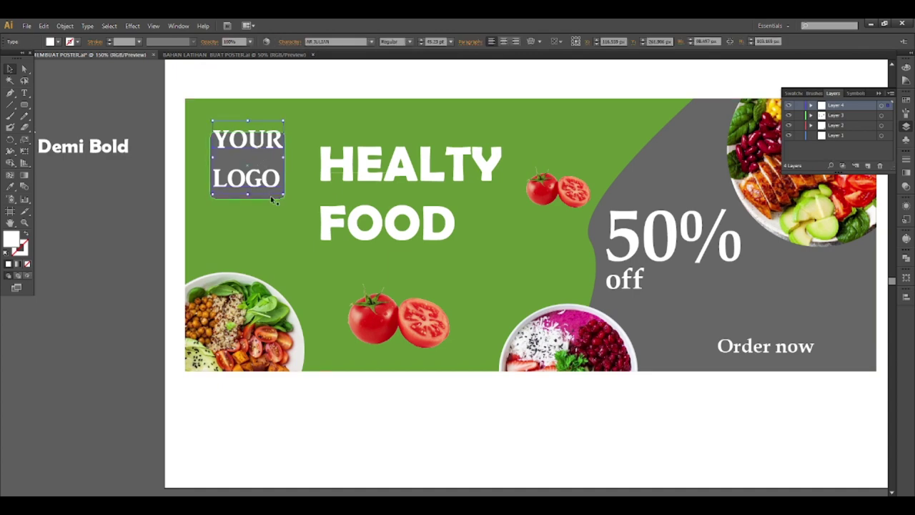
left_click_drag(271, 196, 272, 186)
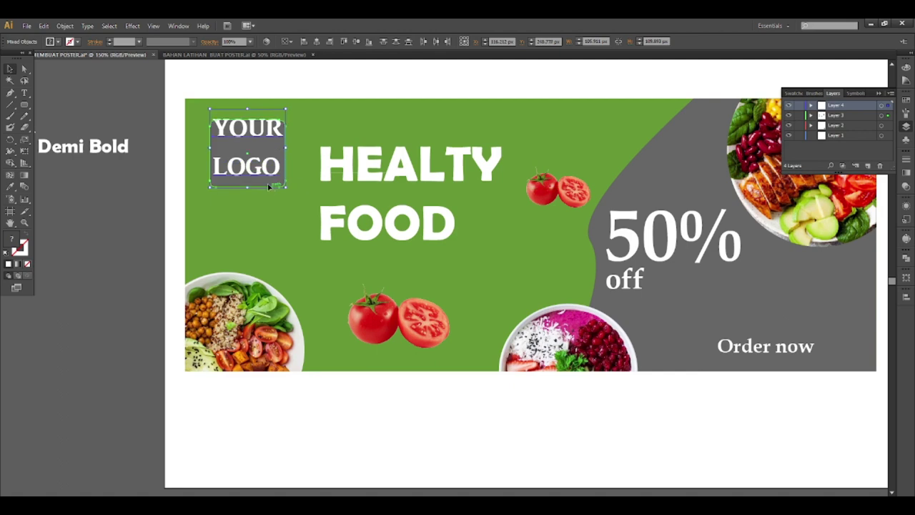
left_click(124, 191)
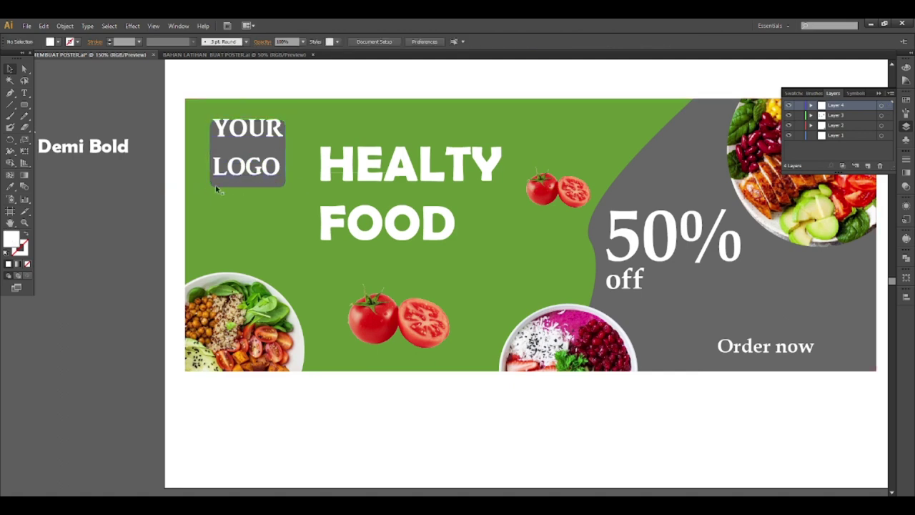
scroll(228, 176, "down", 1)
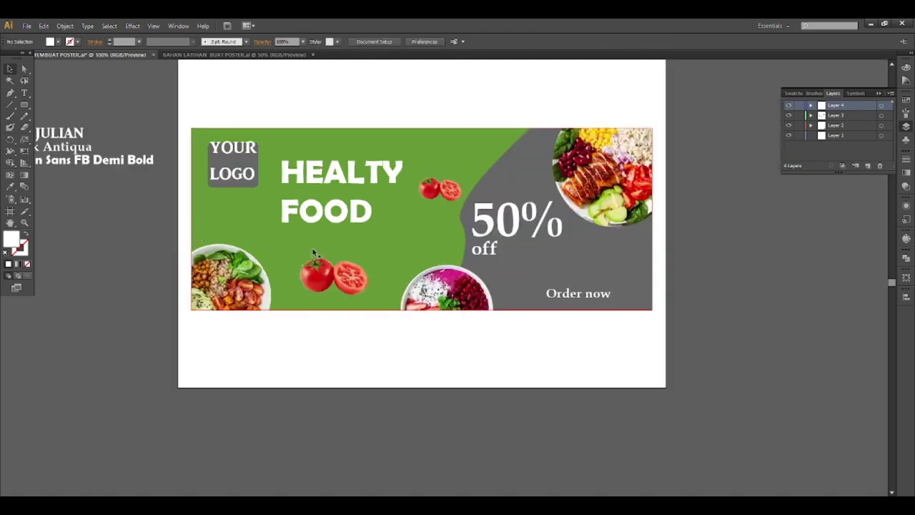
Step: Zoom out to study the reference poster's sliced FOOD lettering, then pick the Rectangle tool
scroll(305, 282, "down", 1)
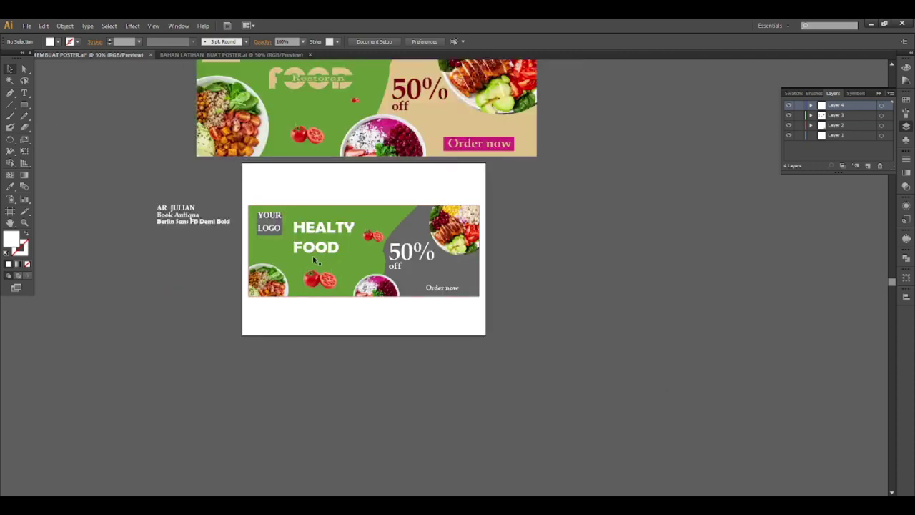
scroll(297, 101, "up", 3)
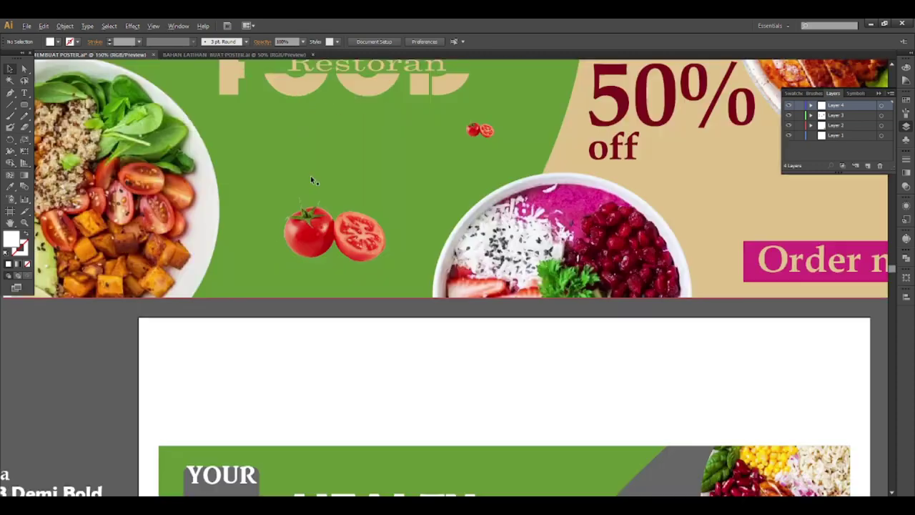
scroll(303, 140, "up", 1)
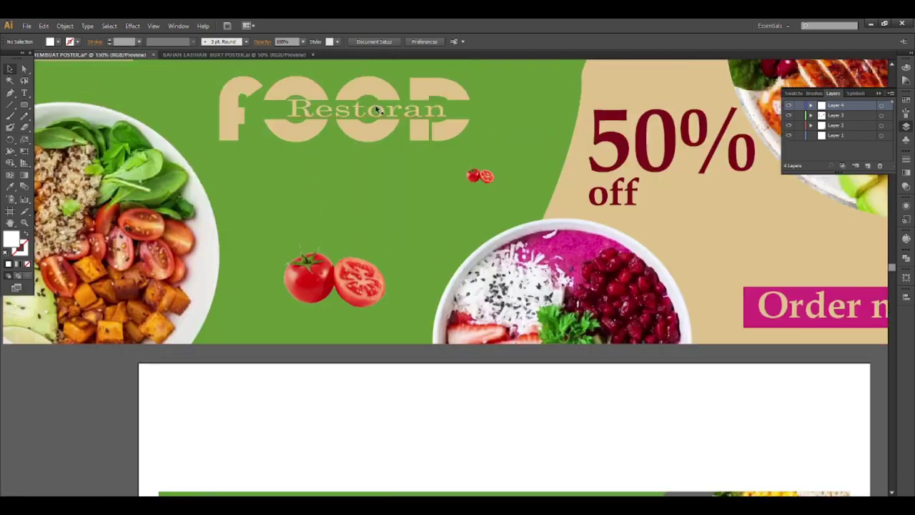
scroll(336, 148, "down", 3)
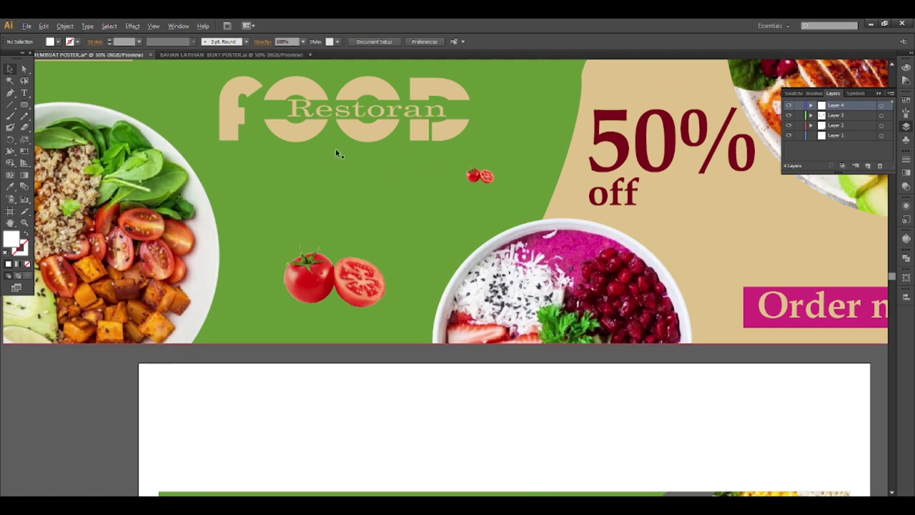
scroll(339, 315, "up", 1)
scroll(336, 315, "up", 1)
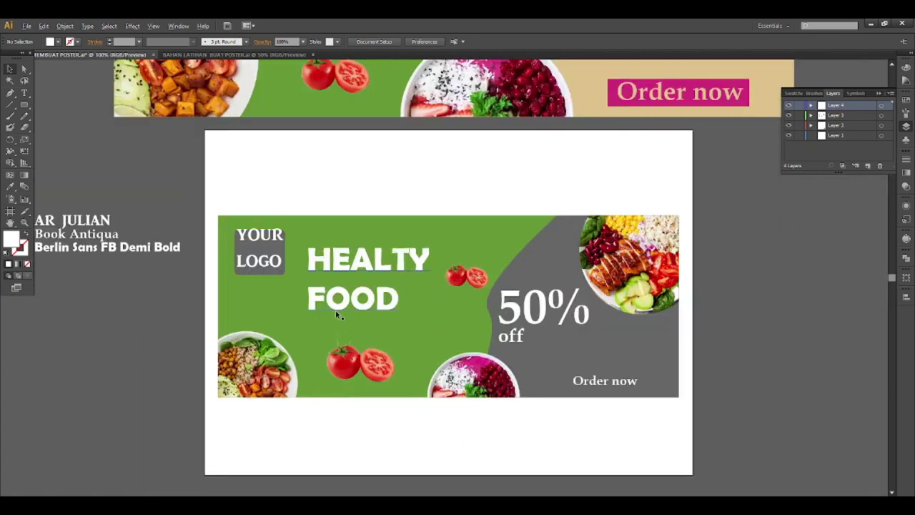
scroll(335, 310, "up", 1)
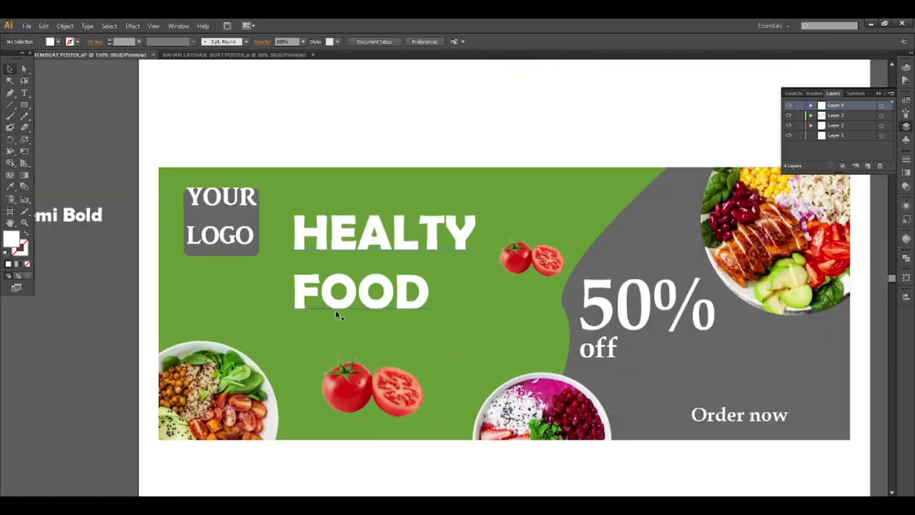
left_click(24, 105)
Step: Draw a bar across the middle of FOOD spanning OO and D, filled with the background green
scroll(283, 281, "up", 1)
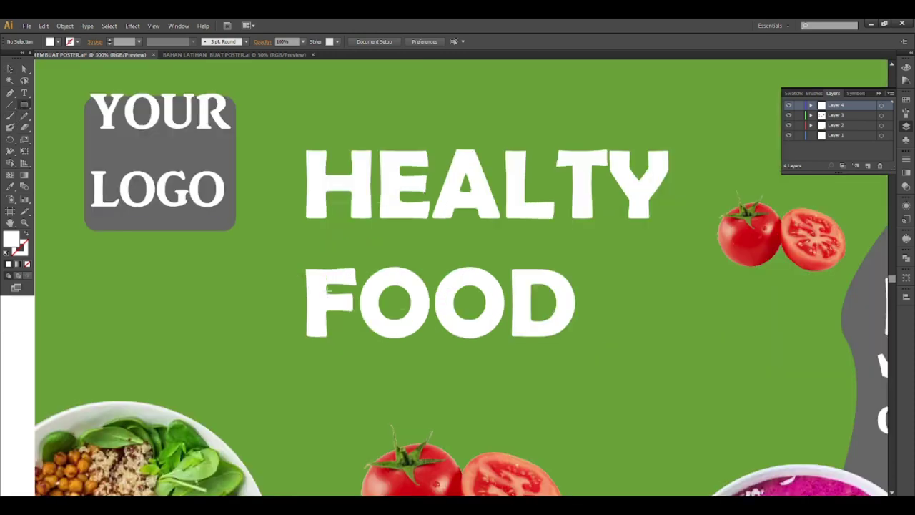
left_click_drag(358, 295, 504, 315)
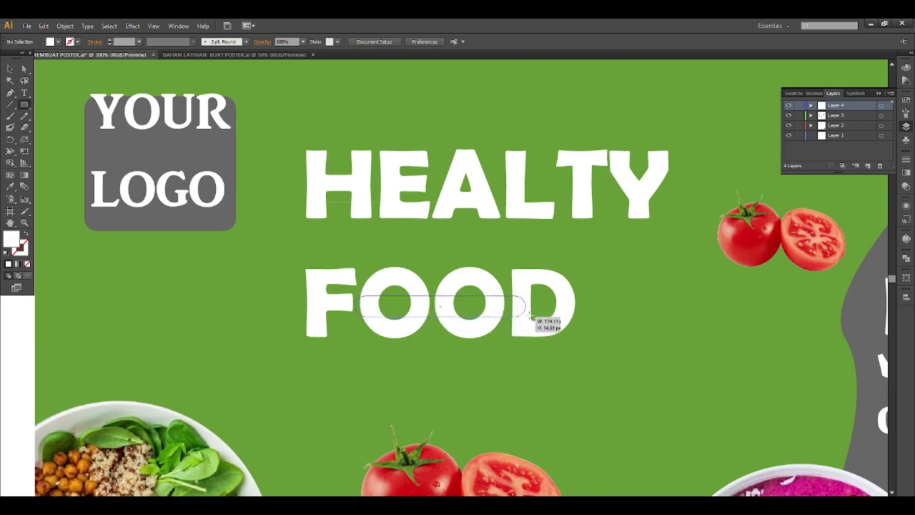
left_click_drag(505, 317, 582, 314)
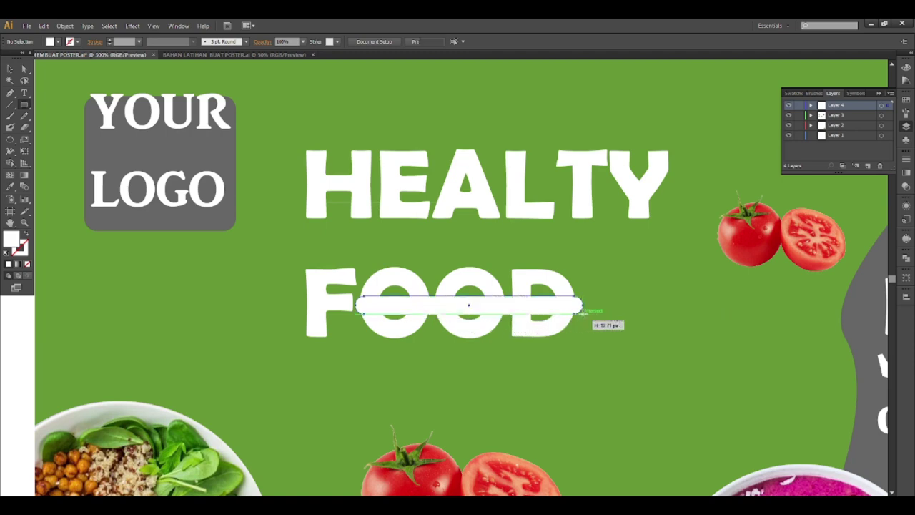
left_click(11, 69)
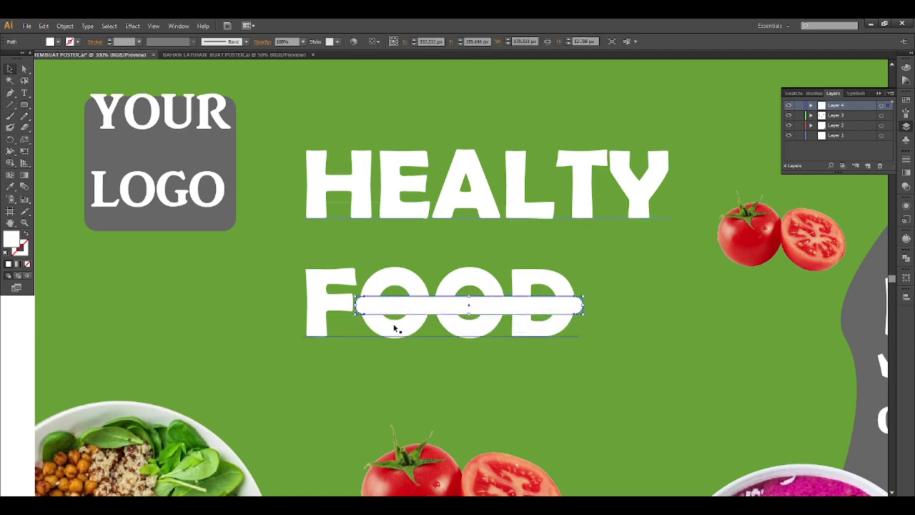
left_click_drag(438, 302, 436, 300)
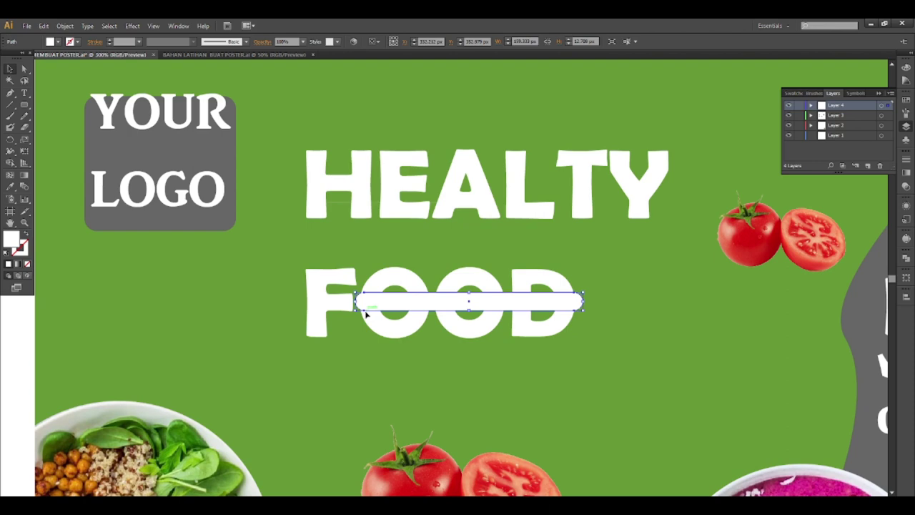
key("i")
left_click(639, 324)
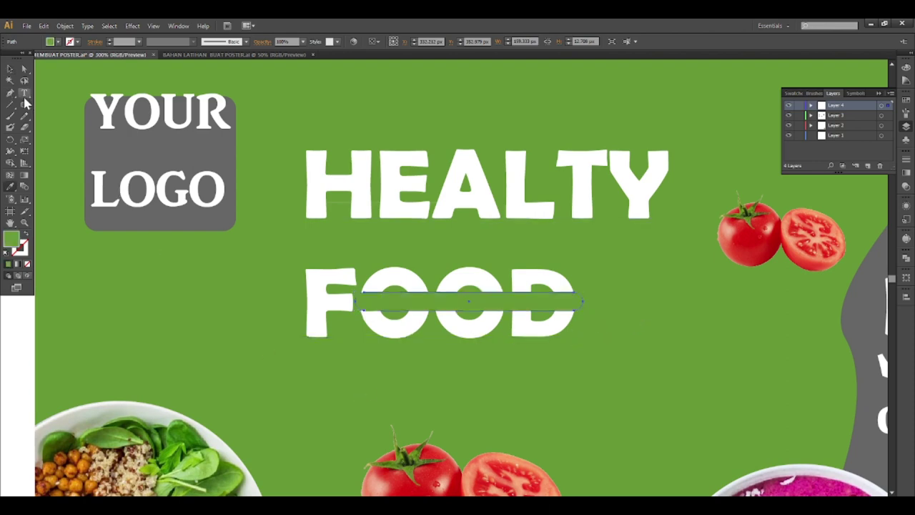
left_click(10, 69)
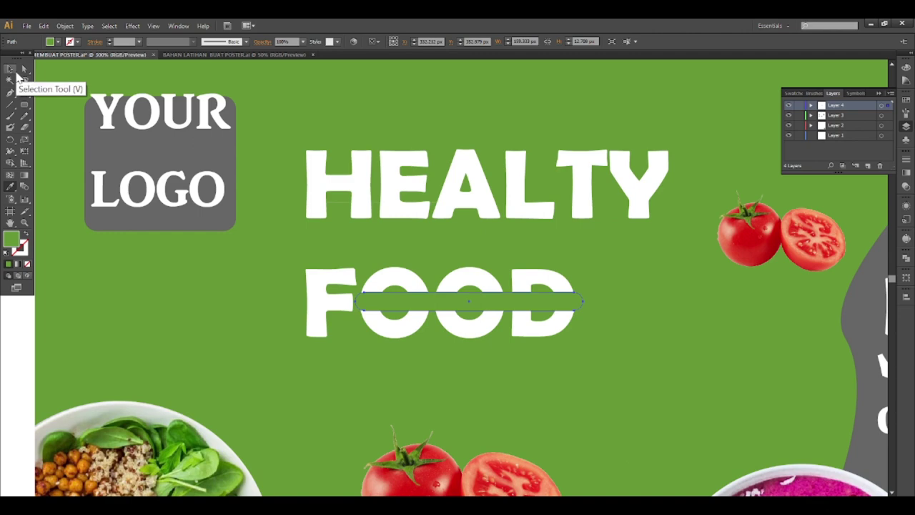
left_click(135, 351)
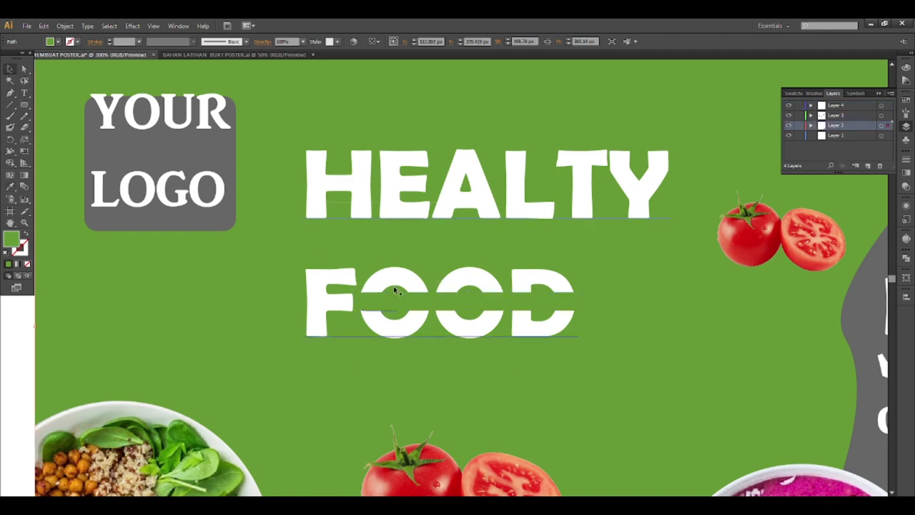
Step: Check the reference poster's Restoran text font, which is Century
scroll(428, 239, "down", 2)
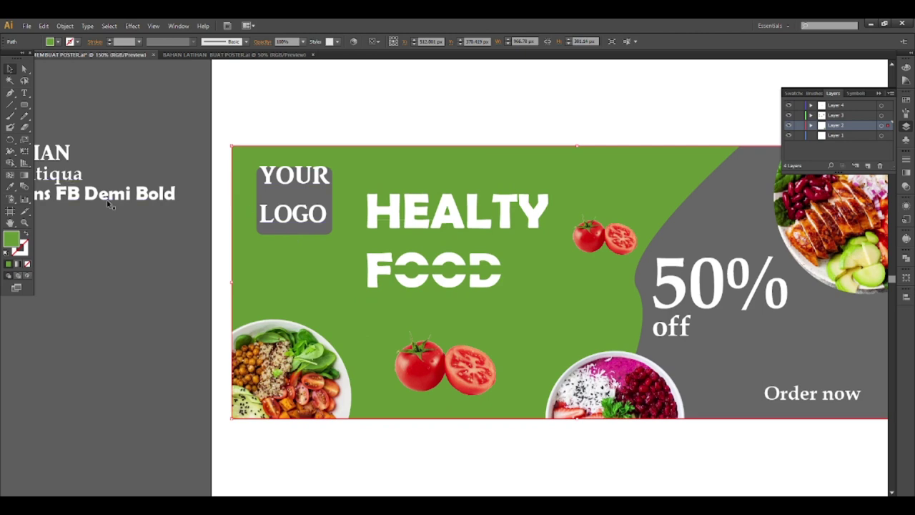
scroll(239, 249, "down", 1)
scroll(241, 246, "down", 1)
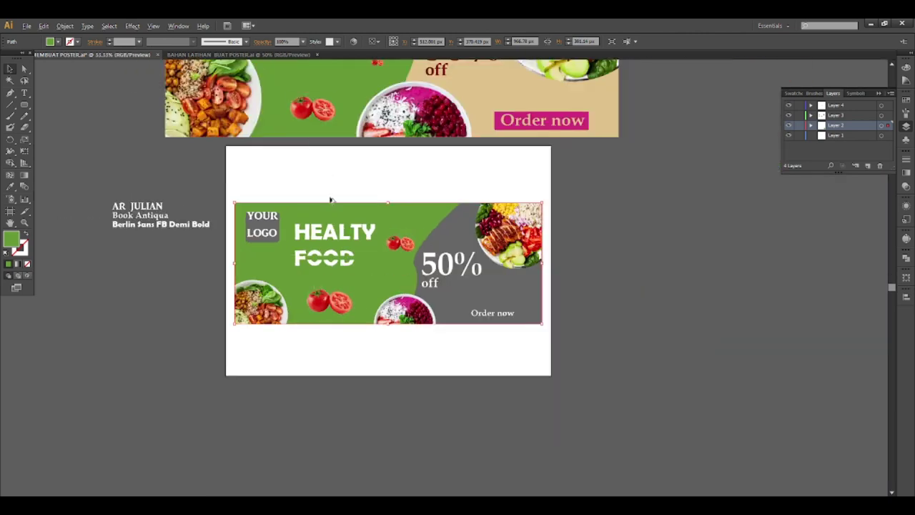
scroll(328, 197, "down", 1)
left_click_drag(316, 111, 319, 113)
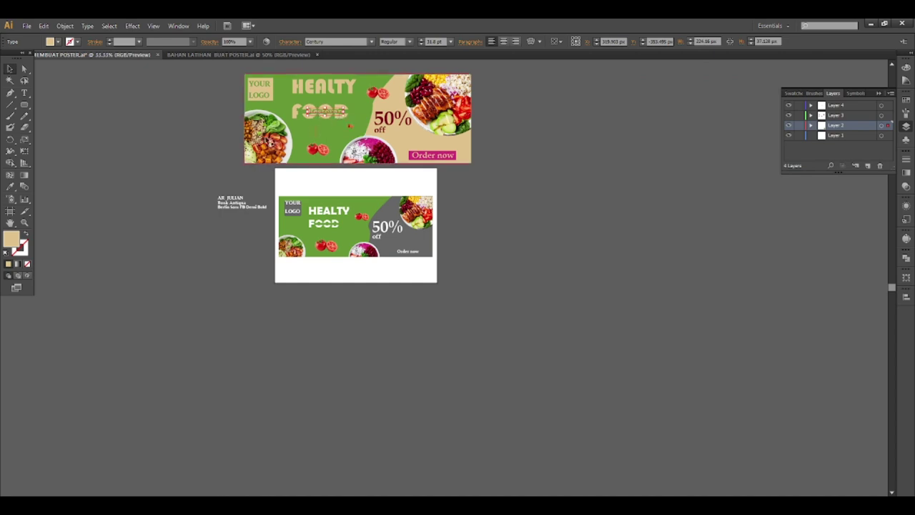
left_click(329, 42)
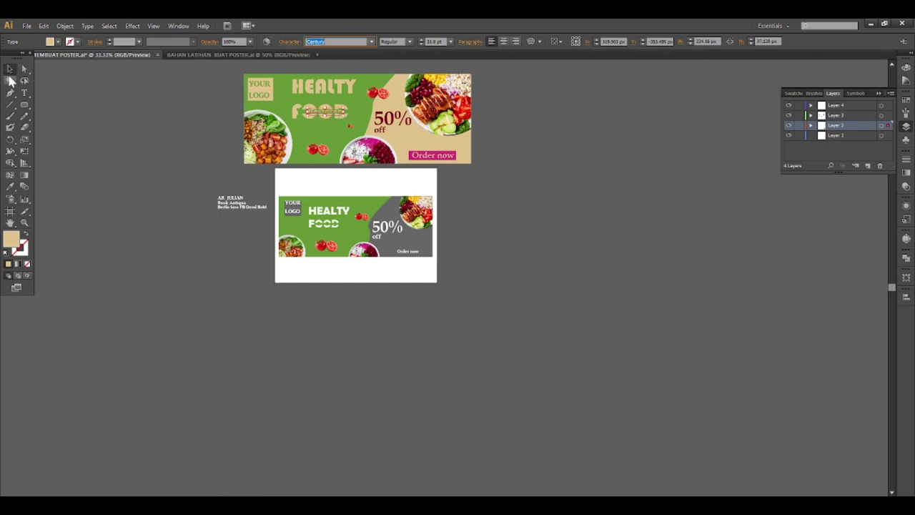
left_click(10, 69)
left_click(104, 176)
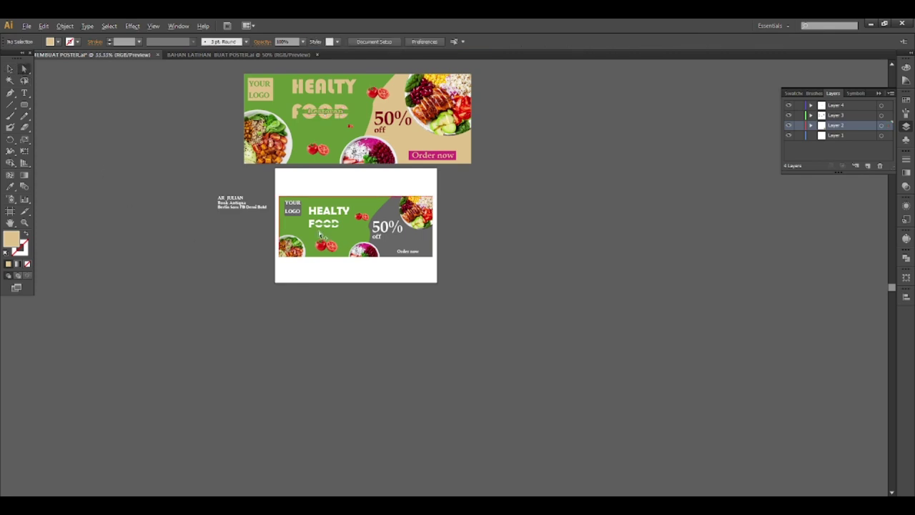
Step: Start a new text object beside the lower tomatoes set in Century
scroll(320, 234, "up", 2)
scroll(293, 211, "up", 3)
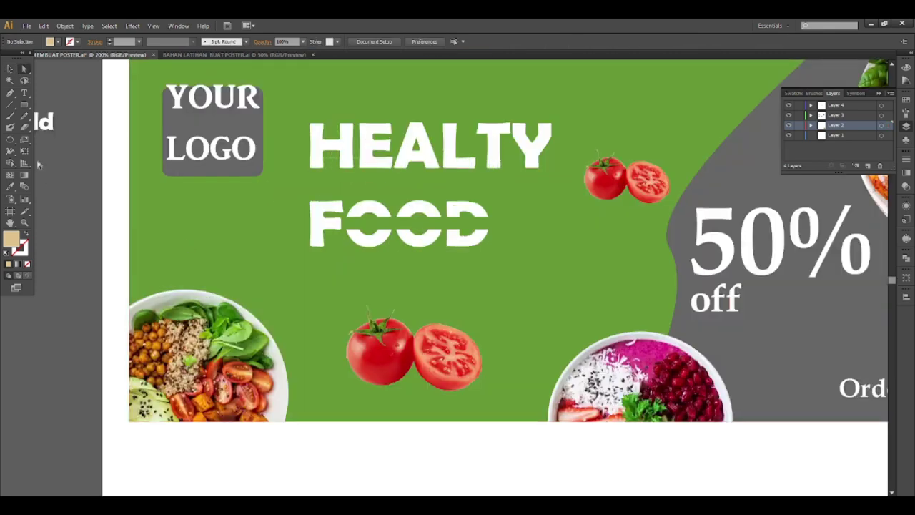
left_click(23, 93)
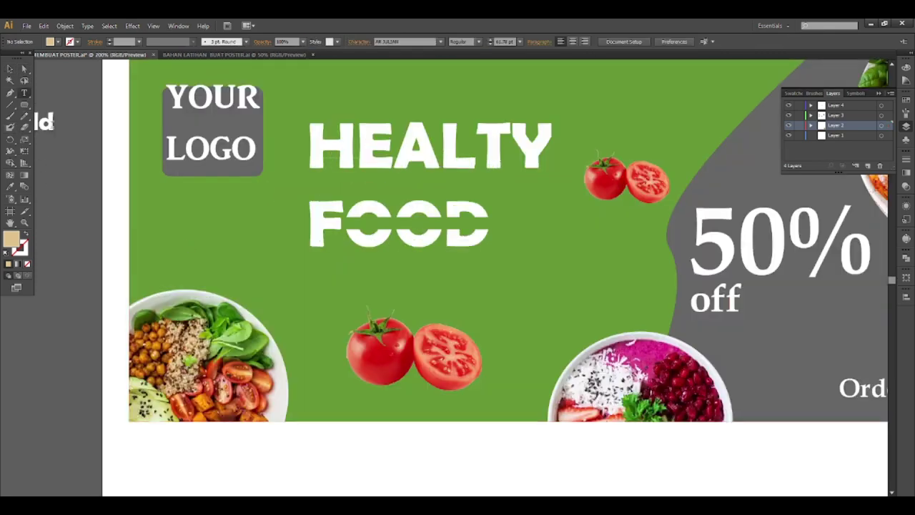
left_click(338, 312)
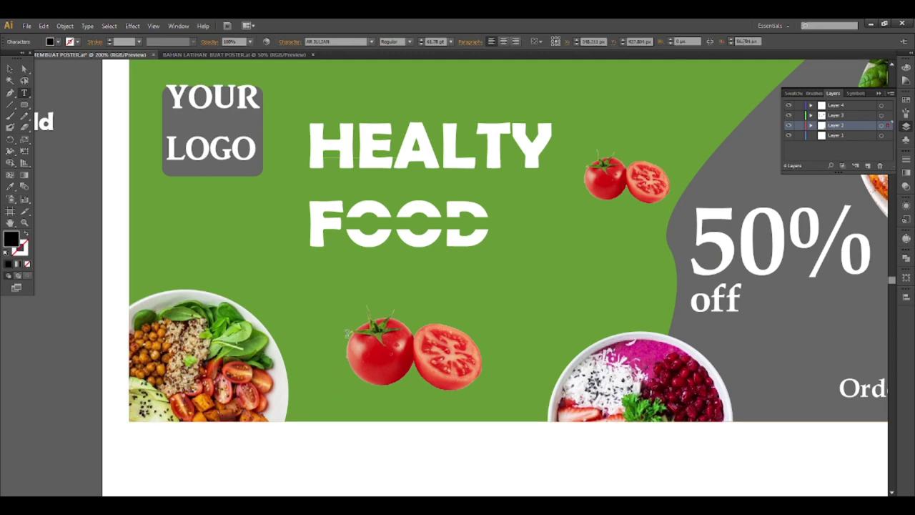
left_click(352, 43)
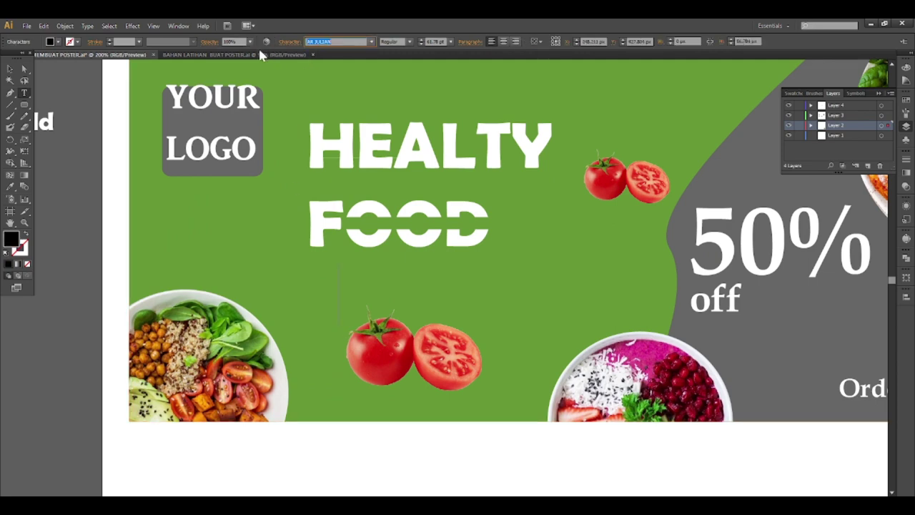
type("Century")
left_click(10, 69)
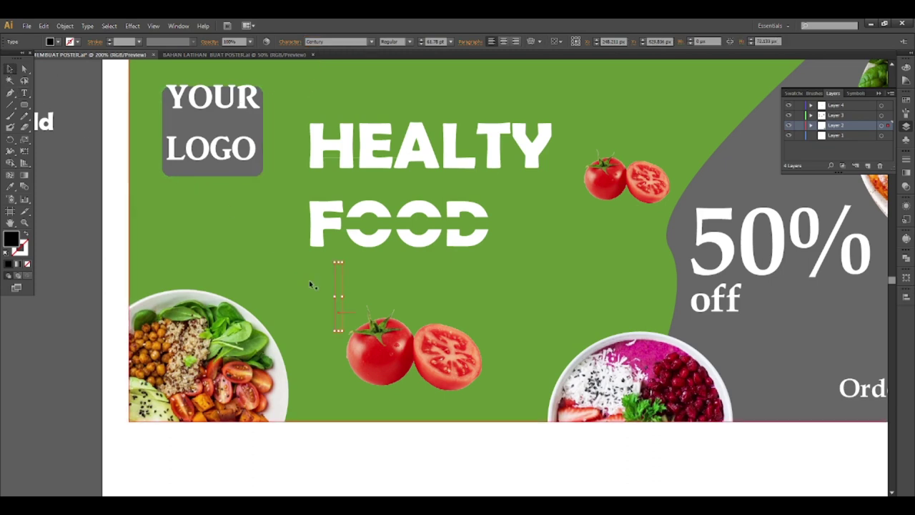
Step: Type 'Restoran' at the top-left of the isolated green background, then exit isolation mode
double_click(340, 298)
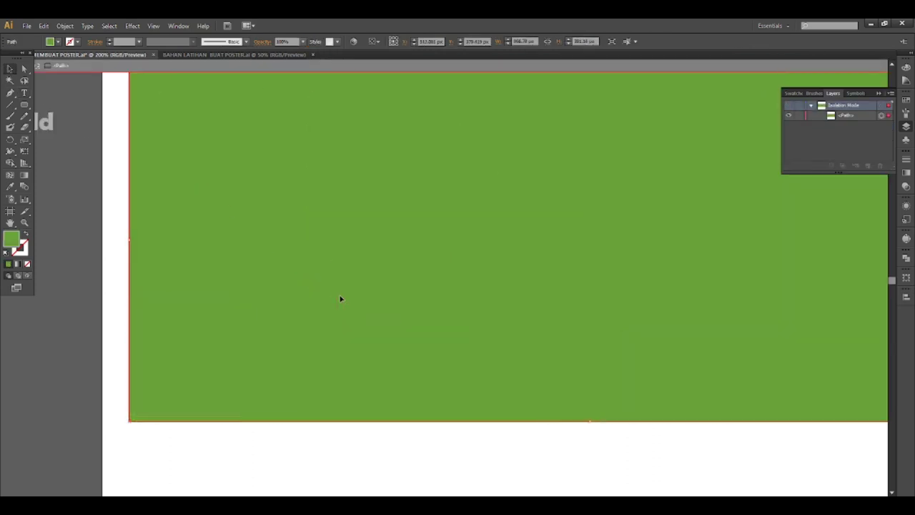
left_click(25, 93)
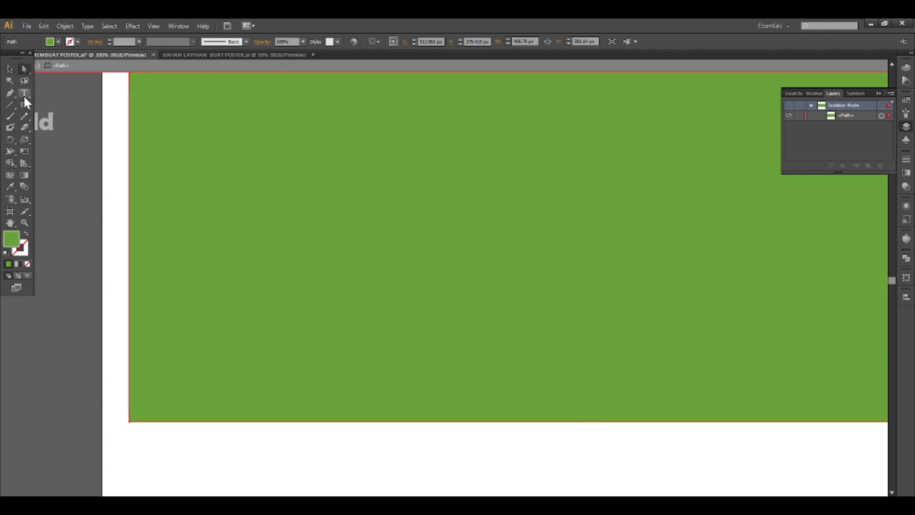
left_click(172, 137)
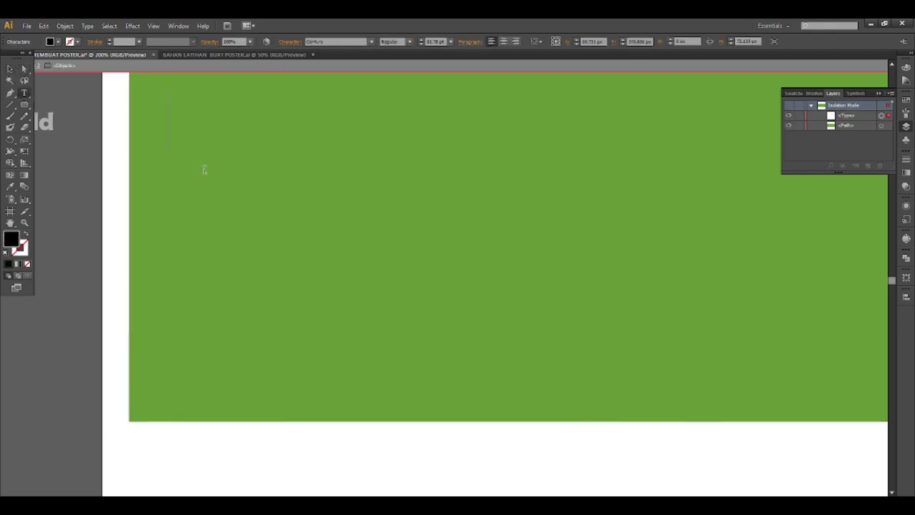
type("re")
key("BackSpace")
key("BackSpace")
type("E")
key("BackSpace")
type("Res")
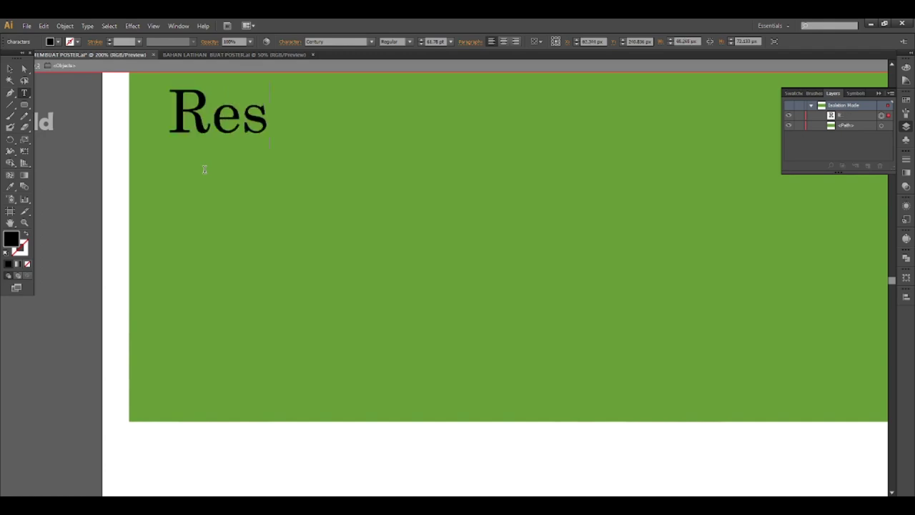
type("tora")
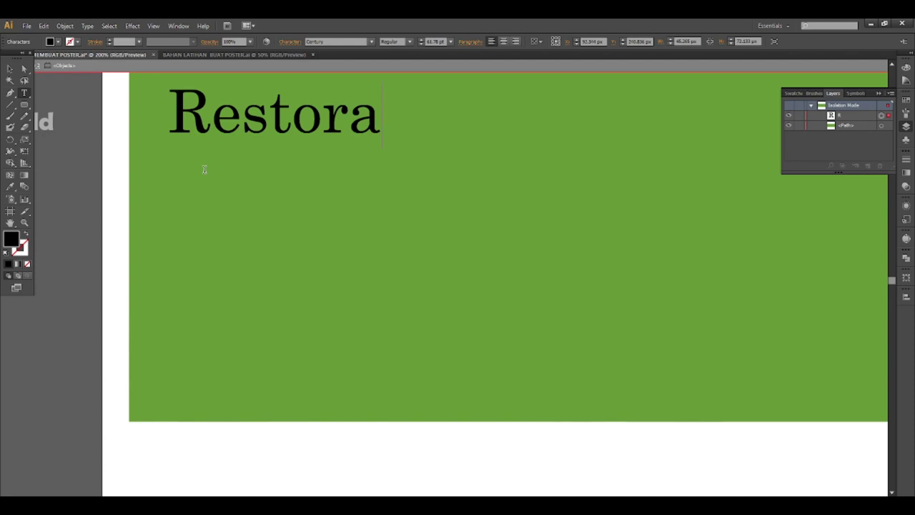
type("n")
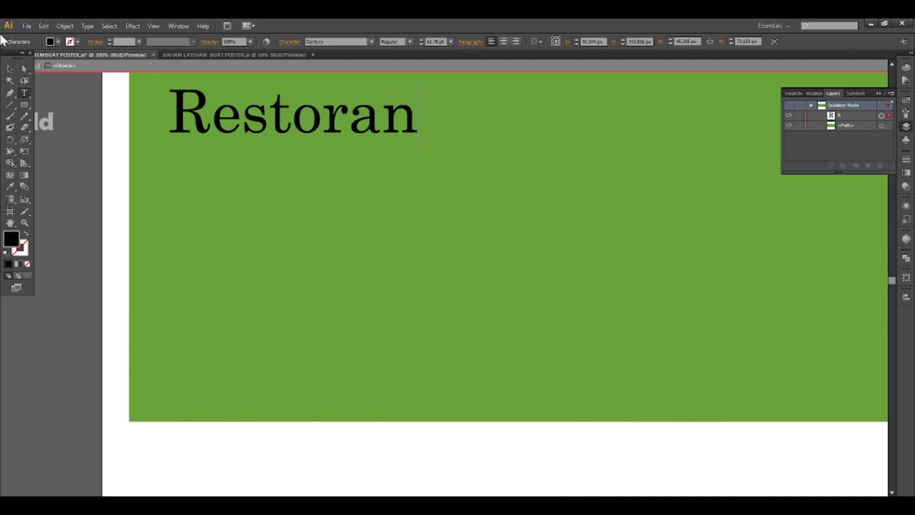
left_click(10, 69)
scroll(194, 176, "down", 3)
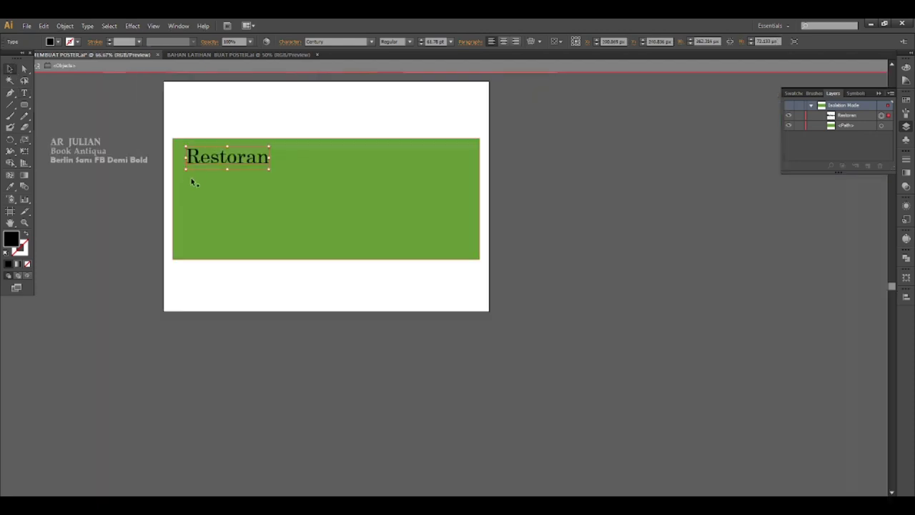
left_click(150, 199)
double_click(151, 187)
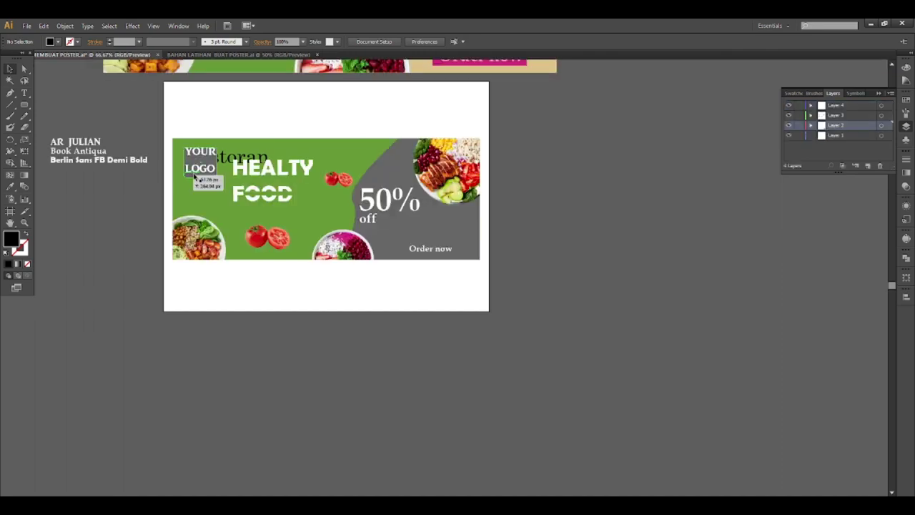
Step: Move the Restoran text over FOOD and shrink it to about 29.67 pt
scroll(206, 164, "up", 2)
left_click_drag(266, 144, 343, 230)
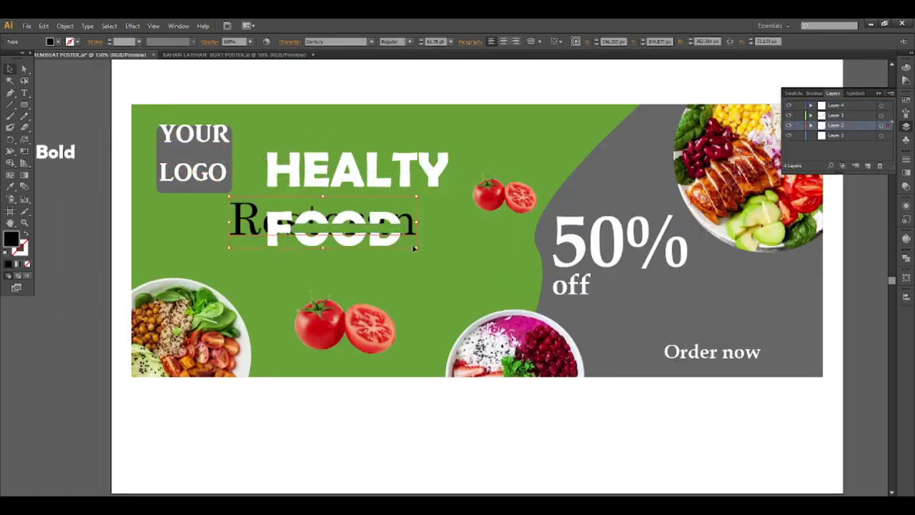
left_click_drag(416, 248, 379, 238)
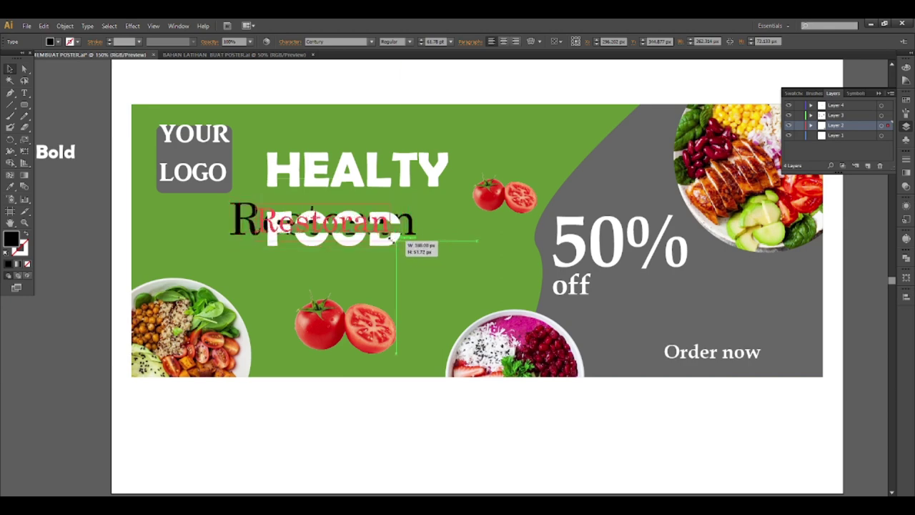
key("ctrl+shift+a")
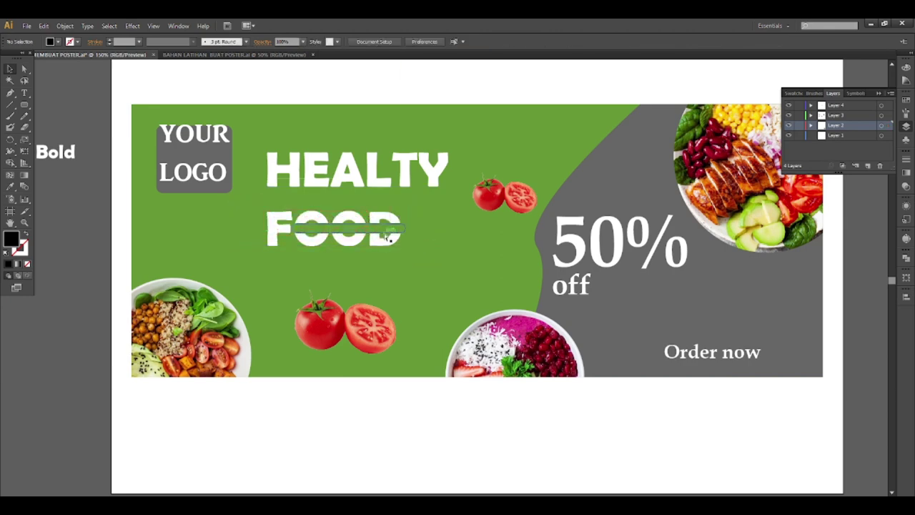
Step: Select the Restoran text from Layer 4 and zoom in on it
left_click(833, 106)
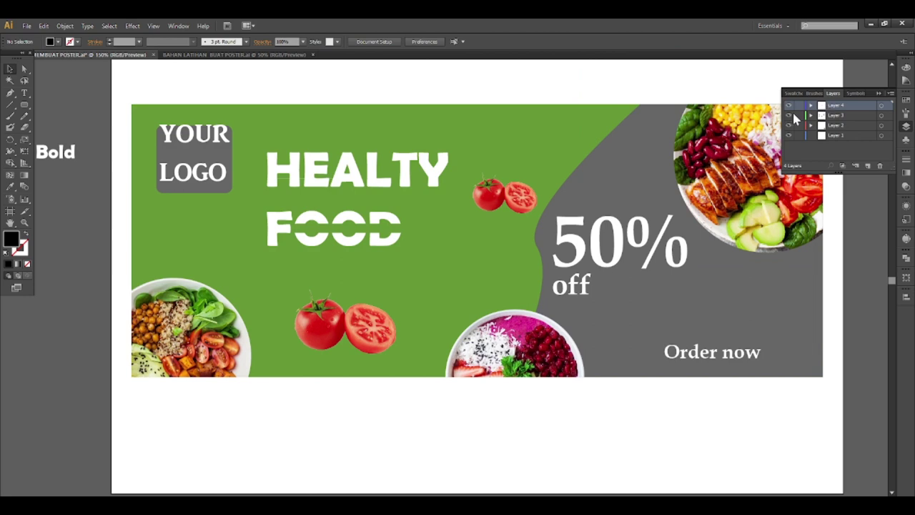
left_click(386, 220)
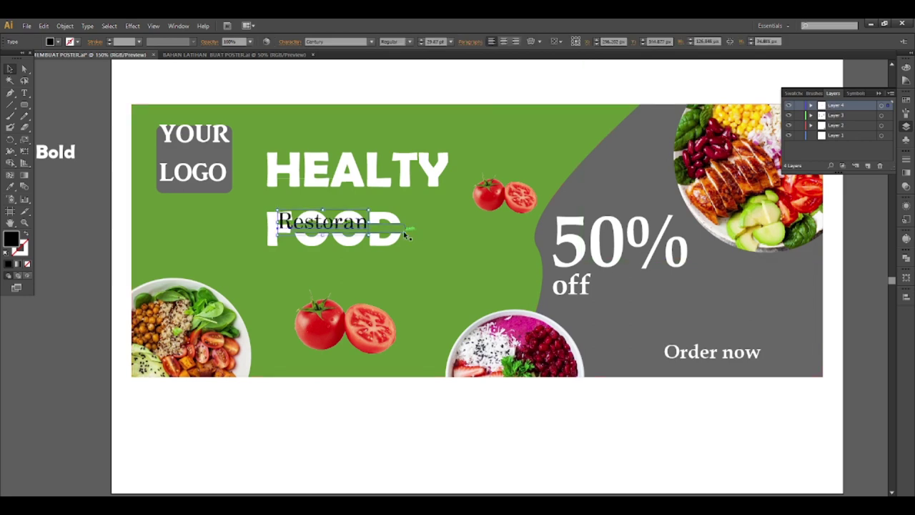
key("ctrl+plus")
key("ctrl+plus")
key("ctrl+plus")
key("ctrl+0")
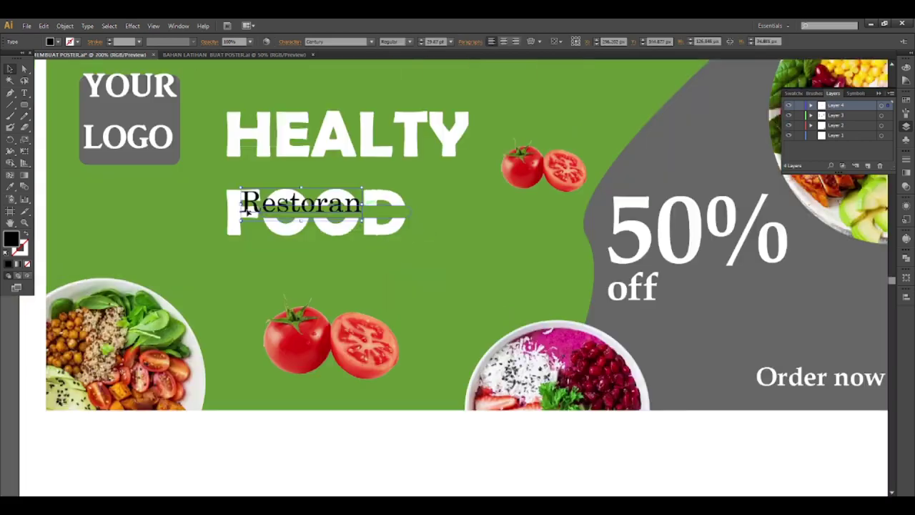
key("ctrl+plus")
key("ctrl+plus")
key("ctrl+plus")
Step: Stretch Restoran to about 26.6 pt and centre it in FOOD's green band
left_click_drag(434, 191, 465, 209)
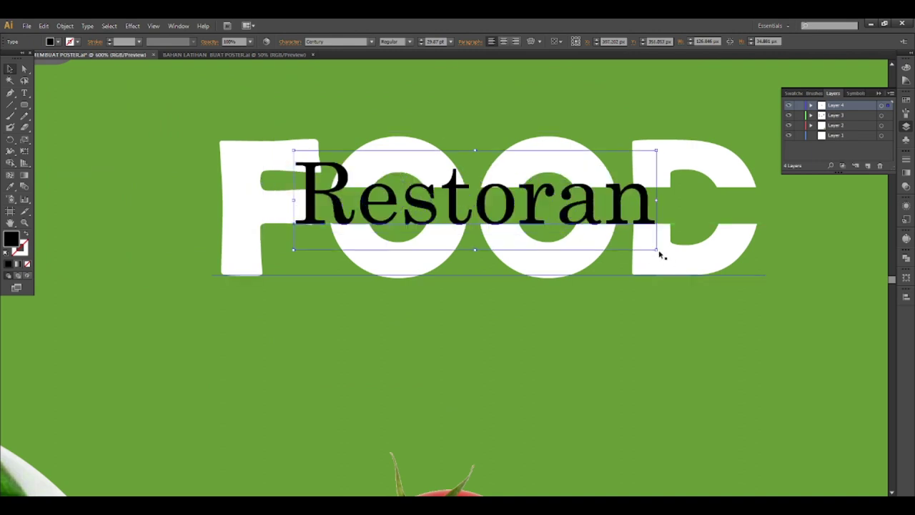
left_click_drag(656, 250, 638, 242)
left_click_drag(564, 216, 604, 249)
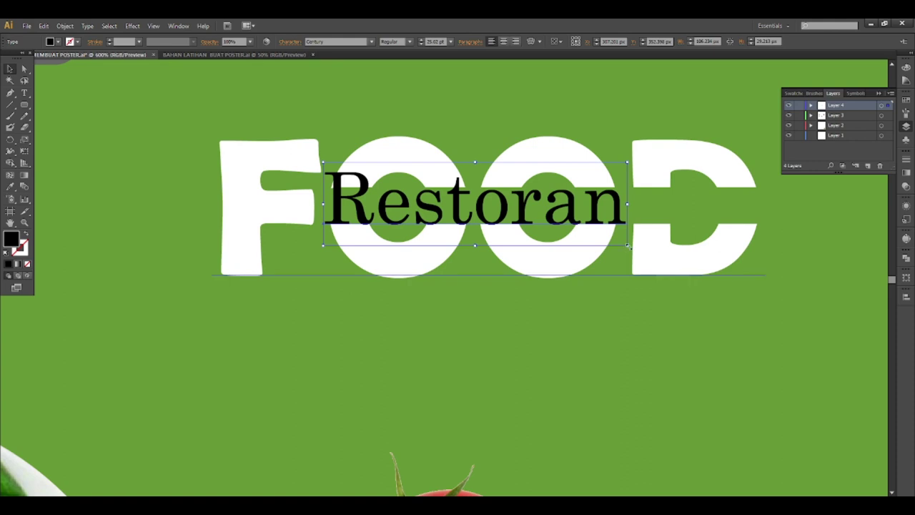
left_click_drag(626, 245, 525, 218)
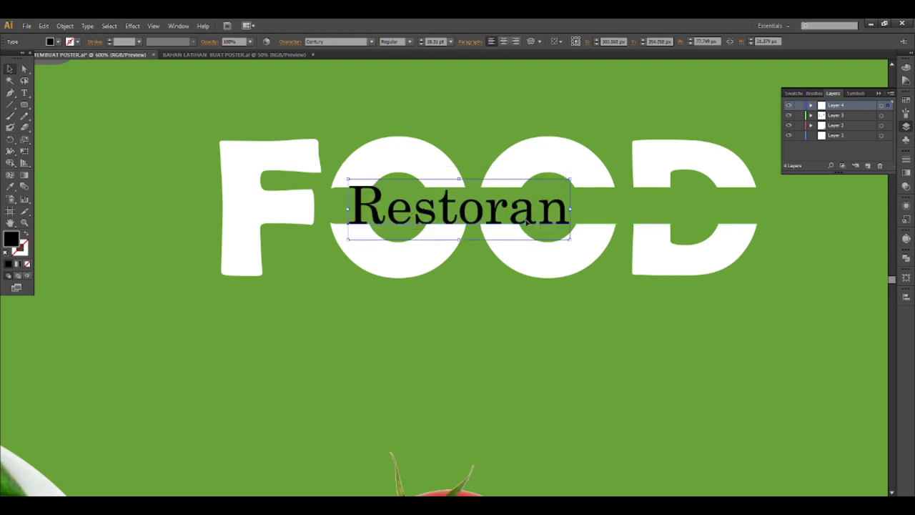
mouse_move(569, 238)
left_mouse_down()
mouse_move(550, 235)
mouse_move(704, 209)
left_mouse_up()
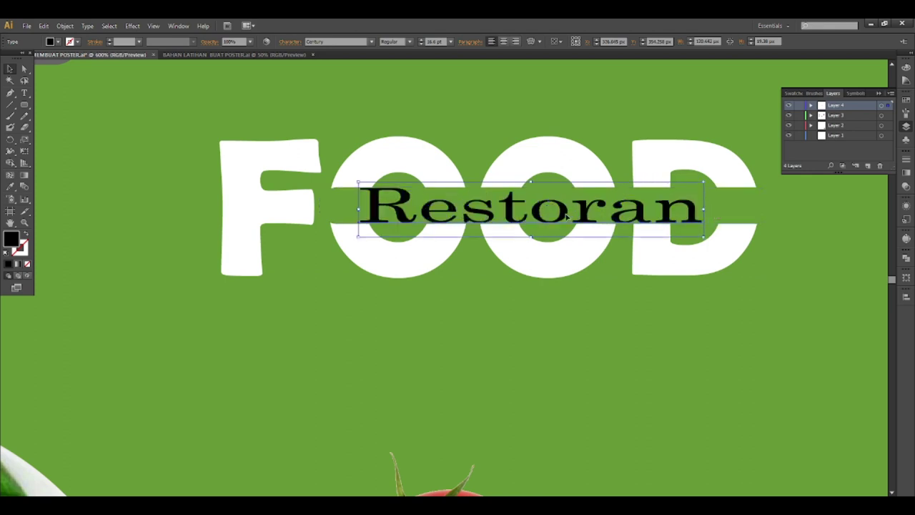
key("Left")
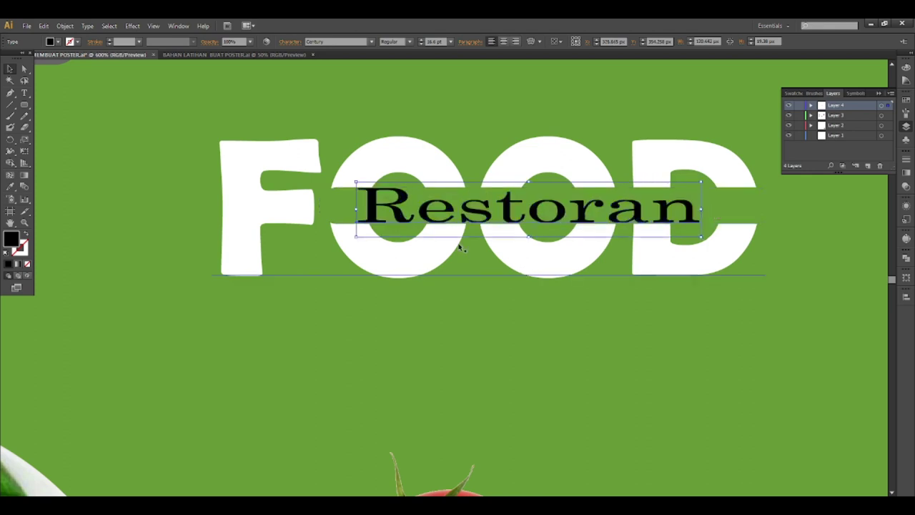
left_click_drag(514, 214, 512, 213)
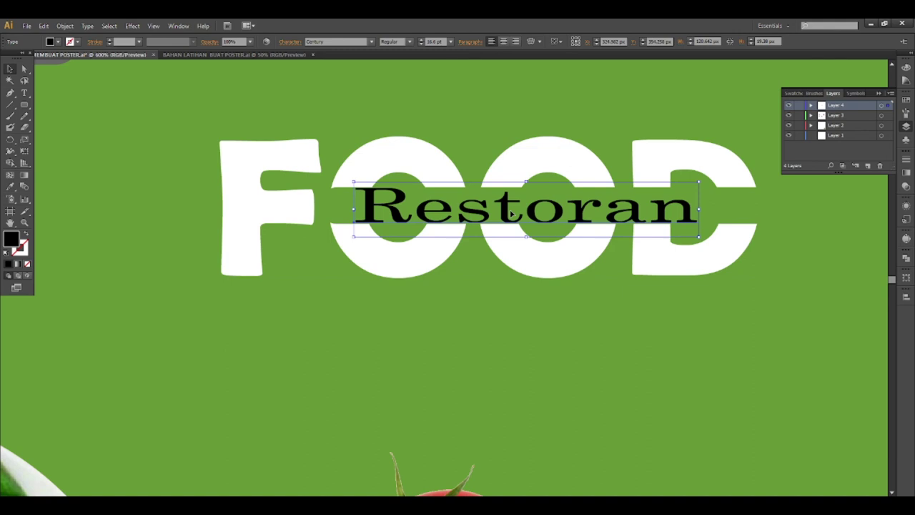
Step: Fill the Restoran text with pure white (#FFFFFF) in the Color Picker
key("a")
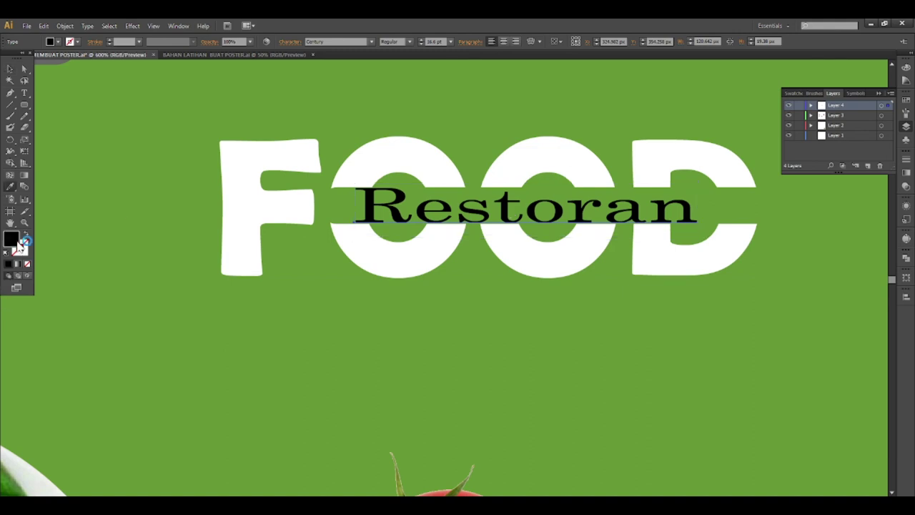
double_click(11, 240)
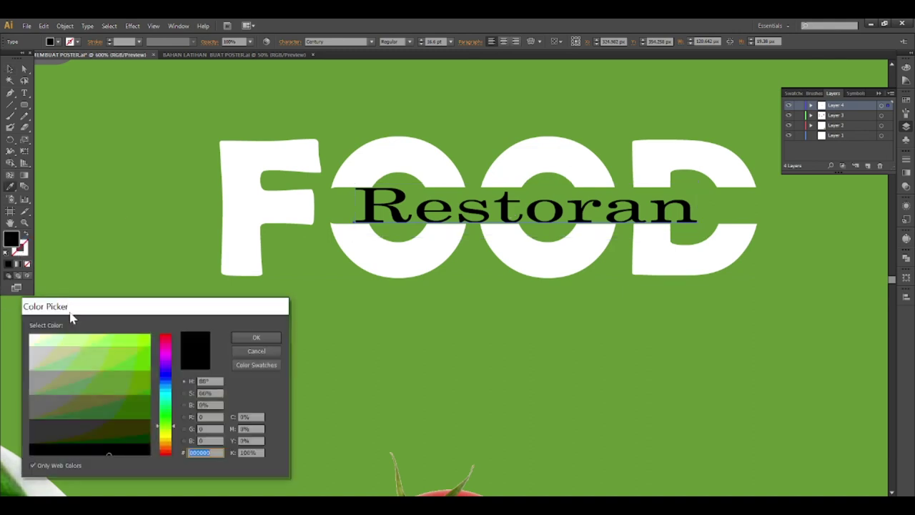
left_click_drag(55, 351, 31, 334)
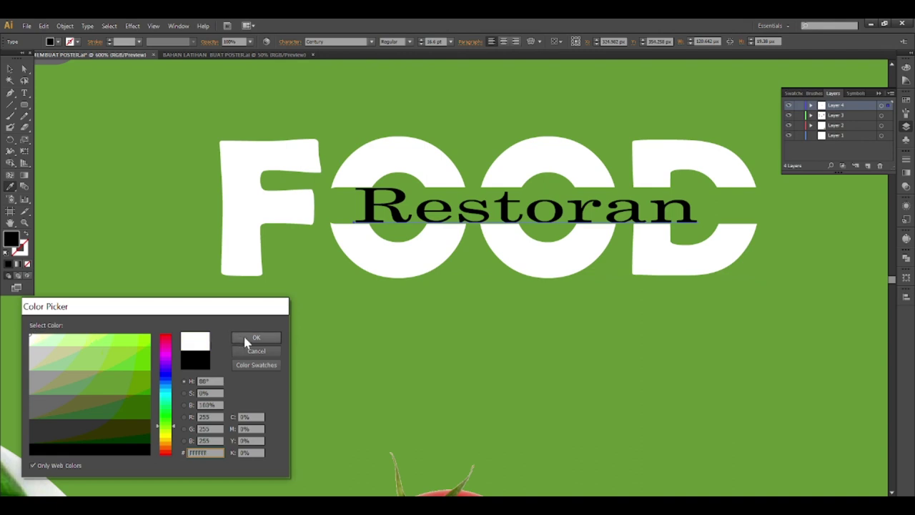
left_click(255, 338)
Step: Reselect the Restoran text and check it against the green background panel
left_click(10, 71)
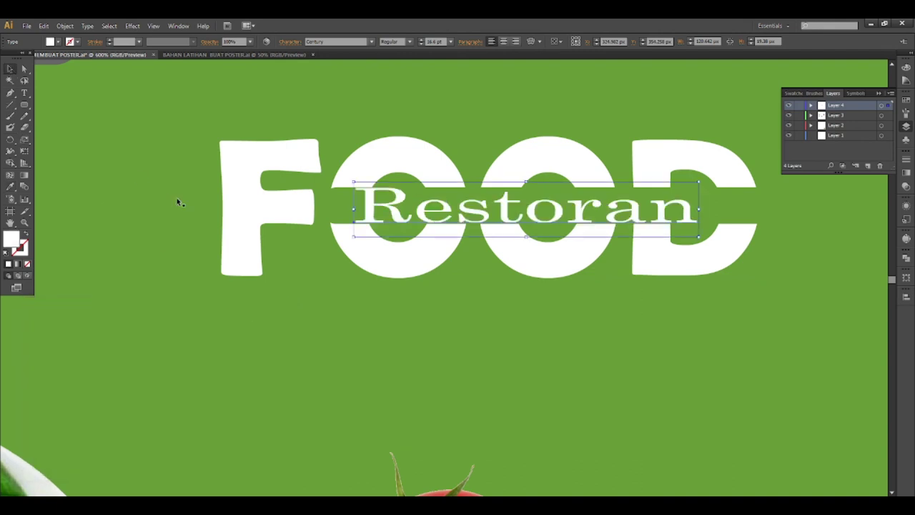
scroll(271, 207, "down", 3)
left_click(452, 232)
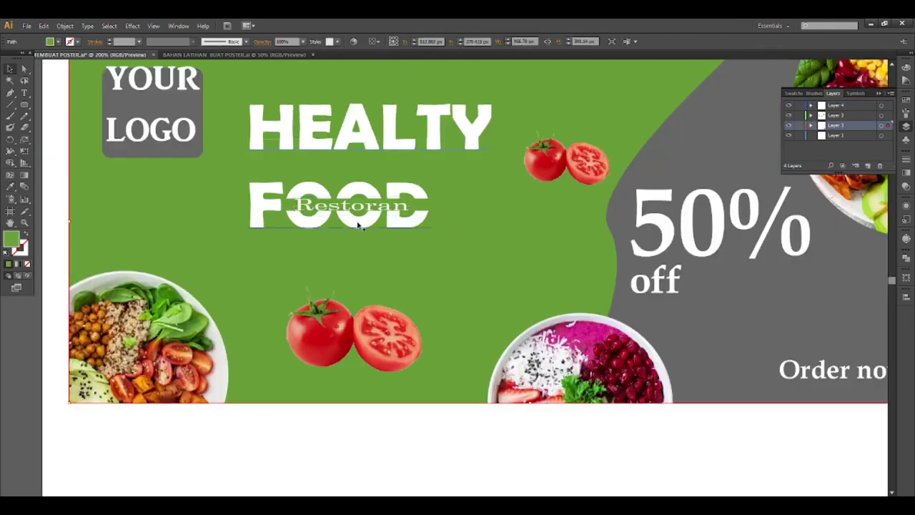
scroll(371, 231, "up", 4)
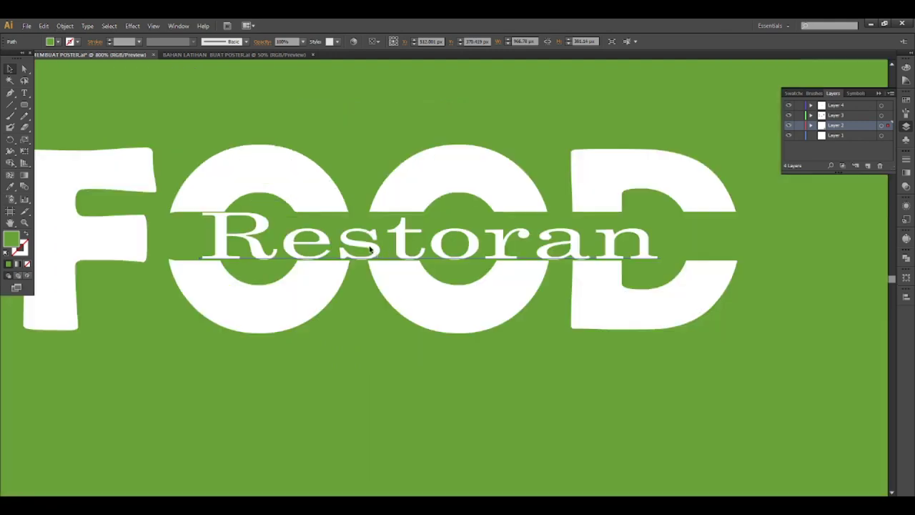
left_click(371, 248)
scroll(361, 268, "down", 5)
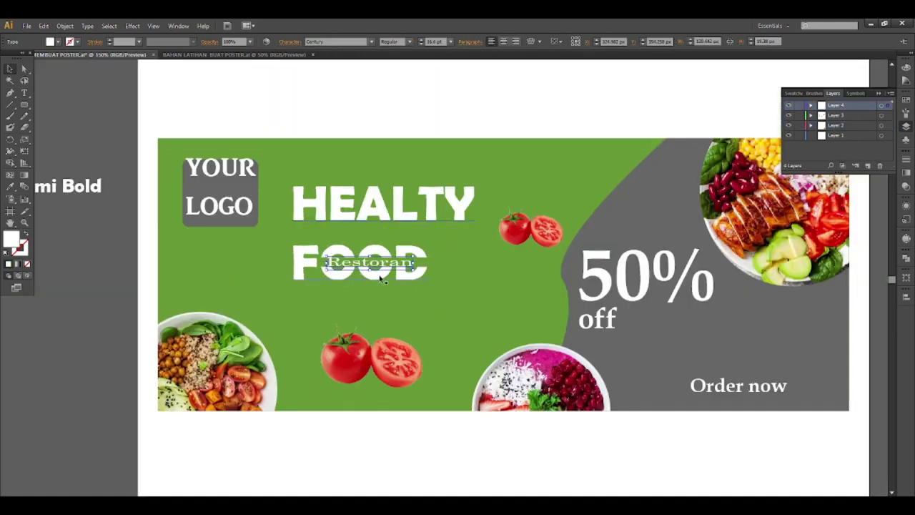
Step: Zoom out to view the reference banner above, then select the grey curved right-side shape
left_click(419, 103)
scroll(419, 103, "down", 2)
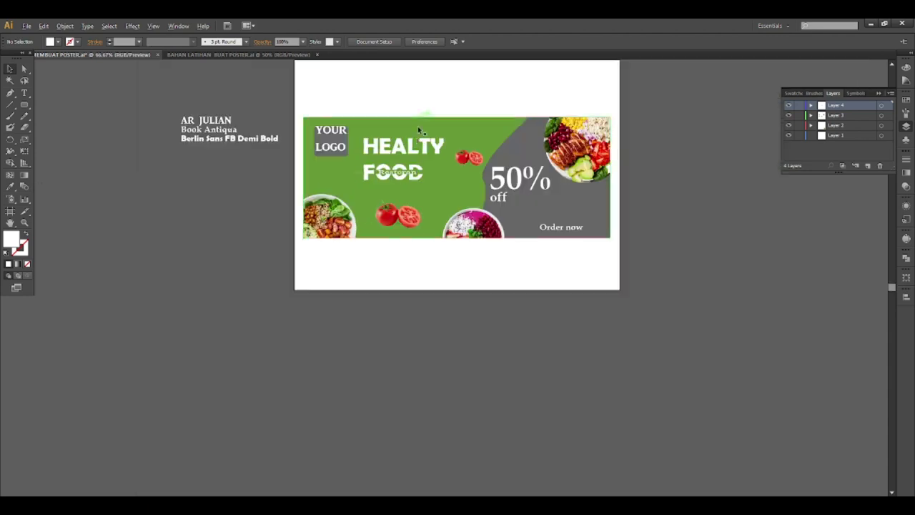
scroll(462, 209, "down", 2)
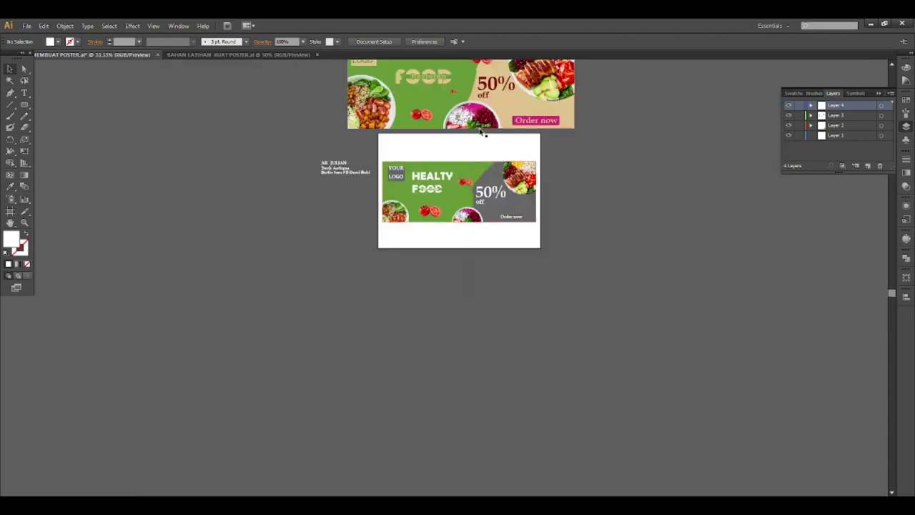
scroll(480, 131, "up", 2)
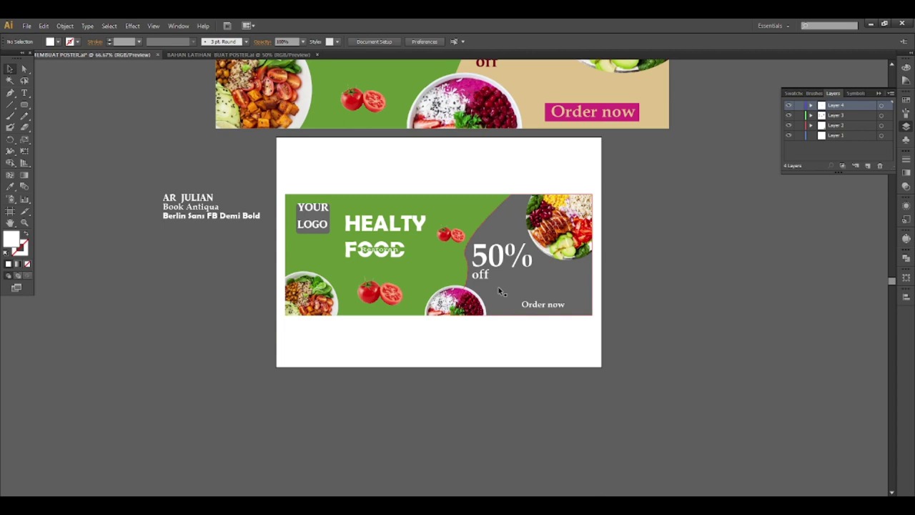
left_click(499, 289)
scroll(500, 290, "up", 1)
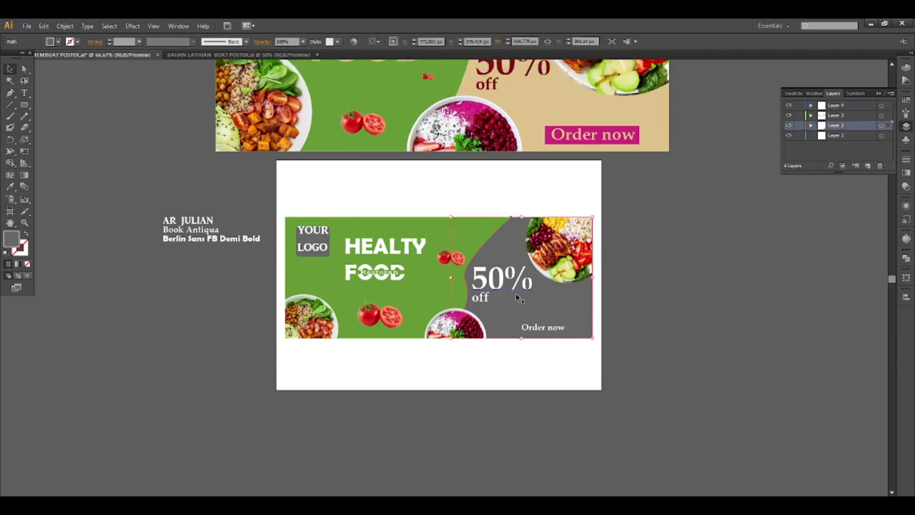
Step: Eyedrop trial colours onto the curved shape, including cream, black, orange, red, and light tan
key("i")
left_click(562, 275)
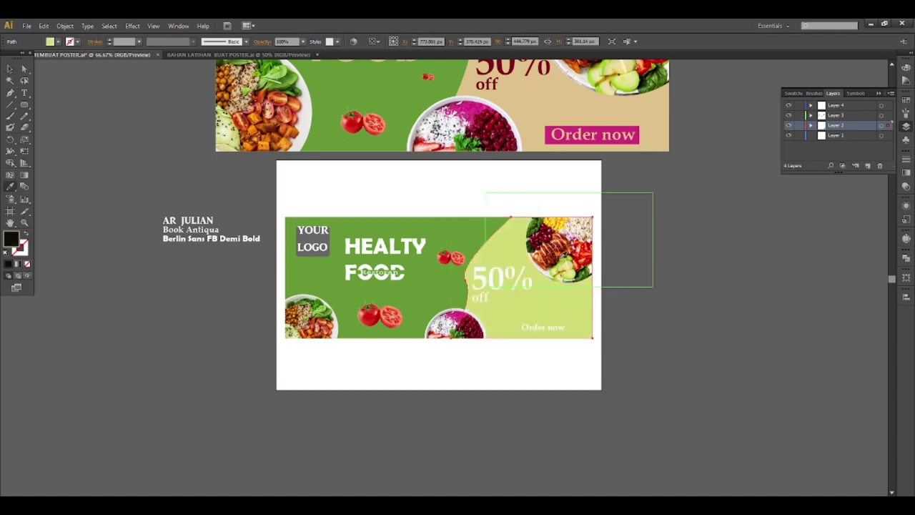
left_click(562, 251)
left_click(553, 324)
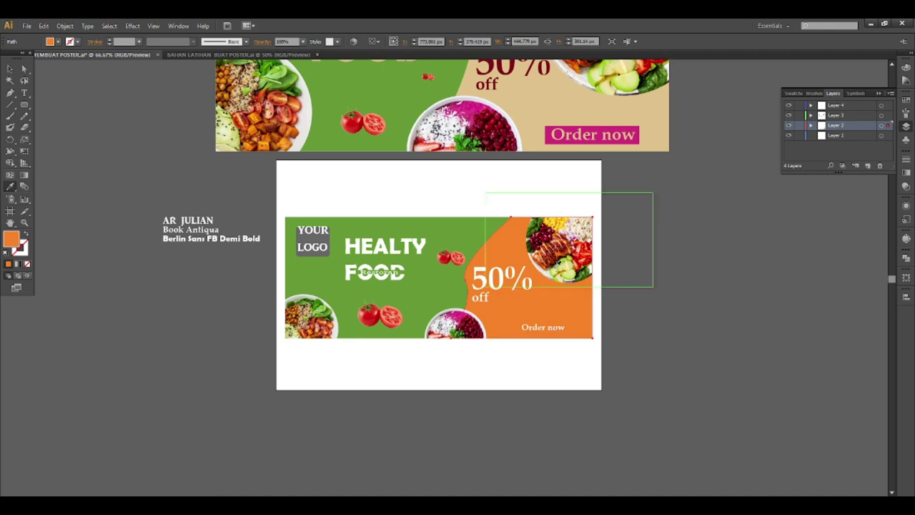
left_click(568, 246)
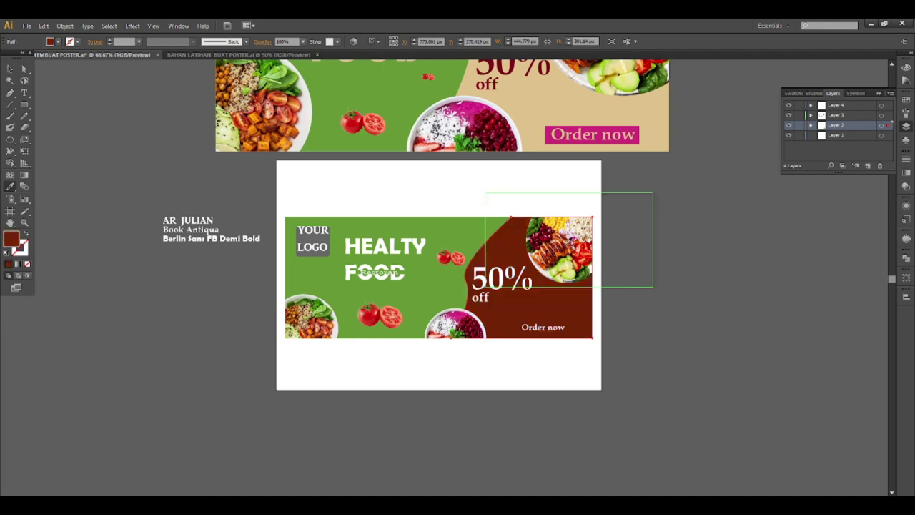
left_click(567, 228)
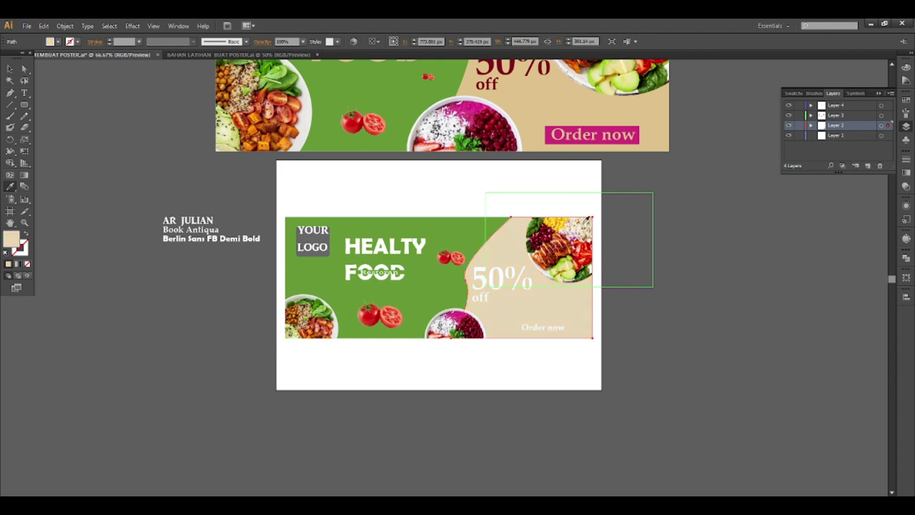
left_click(588, 217)
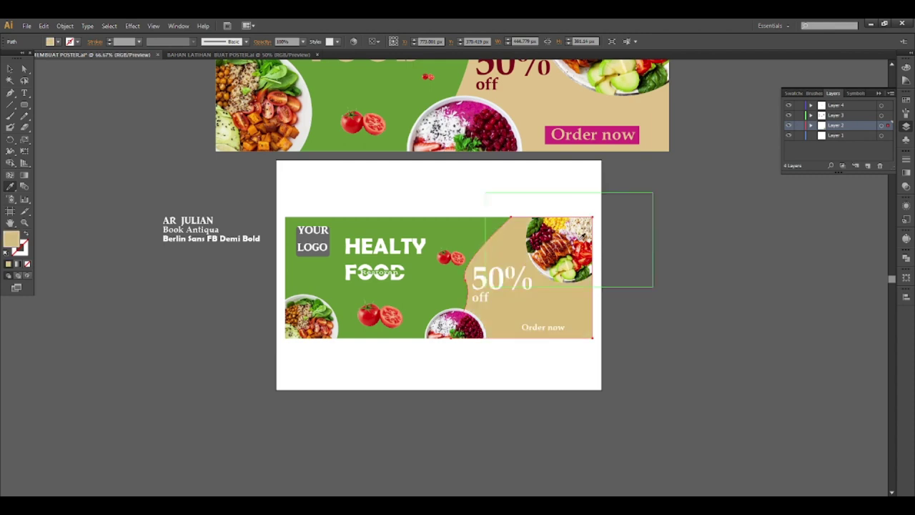
left_click(580, 237)
left_click(582, 229)
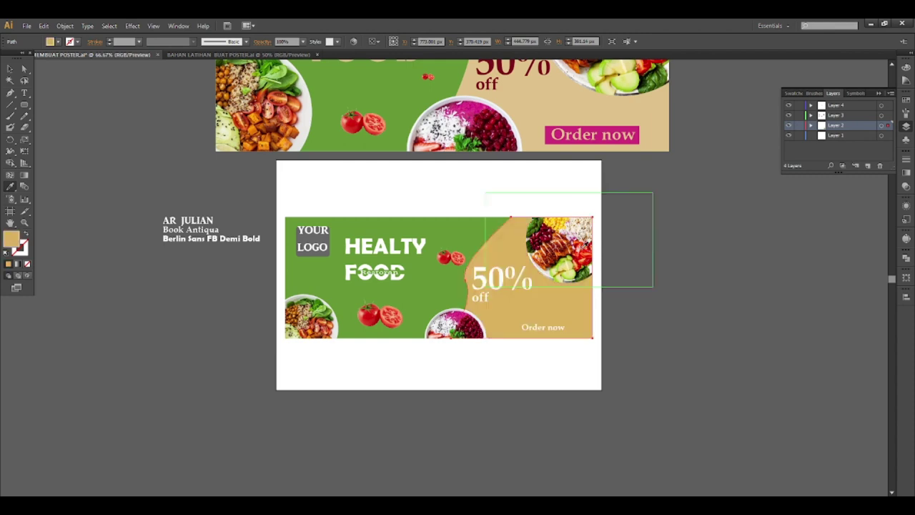
Step: Apply the reference banner's beige to the curved shape, undoing a stray grey sample
left_click(639, 108)
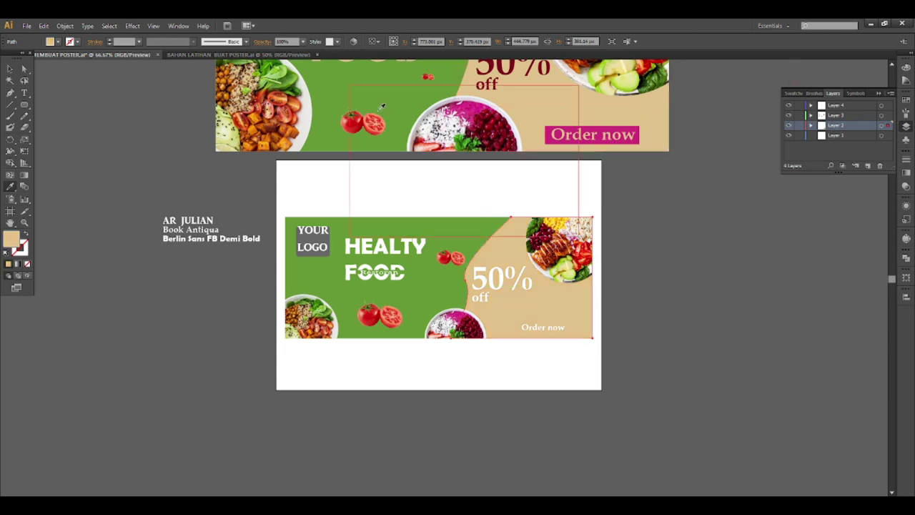
left_click(55, 107)
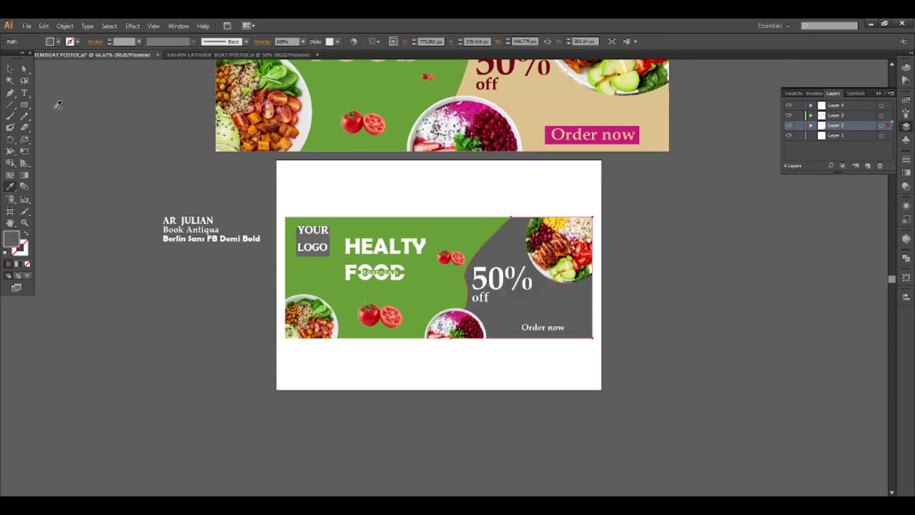
key("ctrl+z")
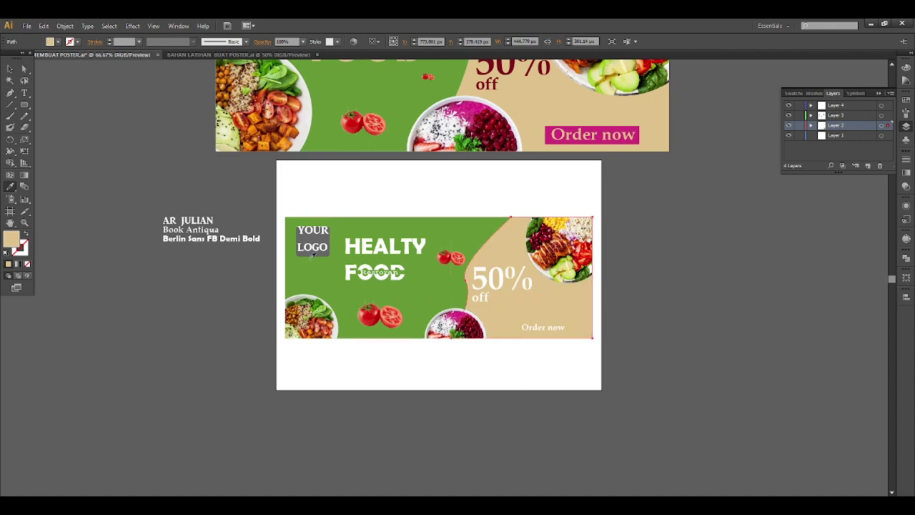
left_click(23, 69)
left_click(277, 248)
left_click(495, 296)
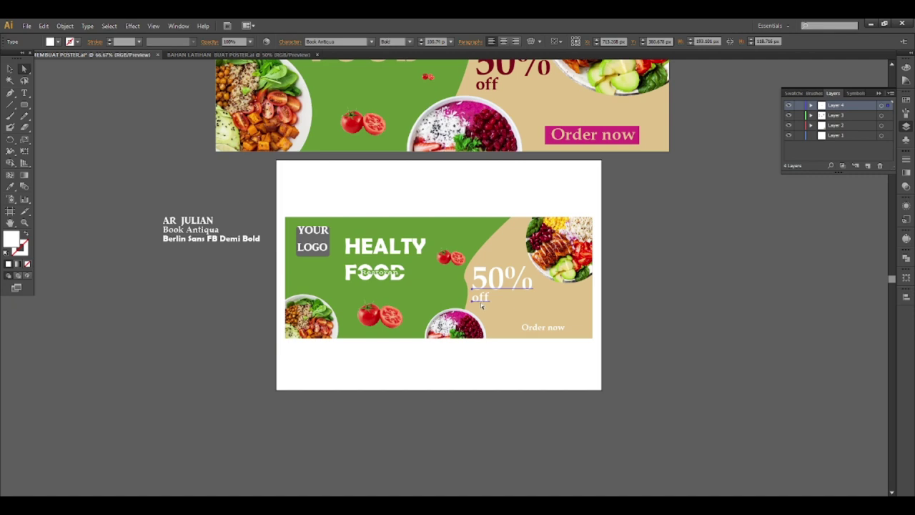
Step: Eyedrop a crimson red from the berry bowl onto the 50% off text
scroll(483, 301, "up", 2)
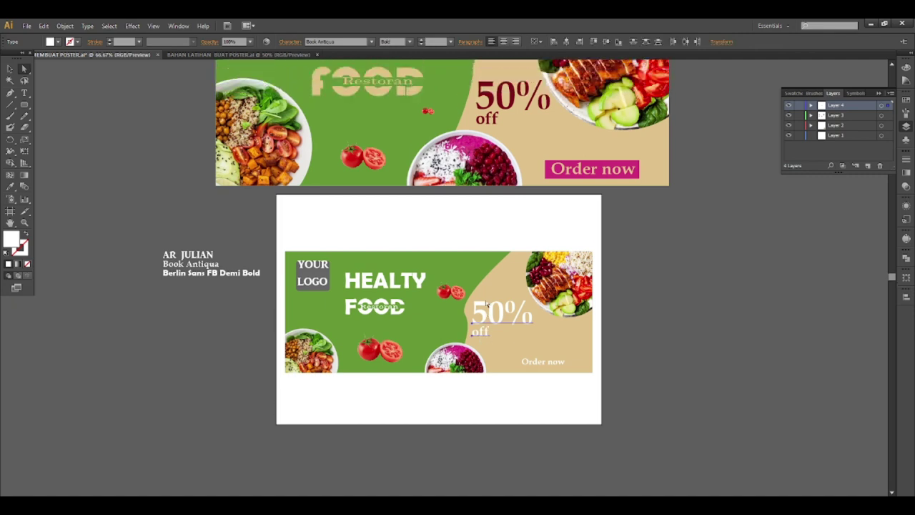
key("i")
left_click(470, 366)
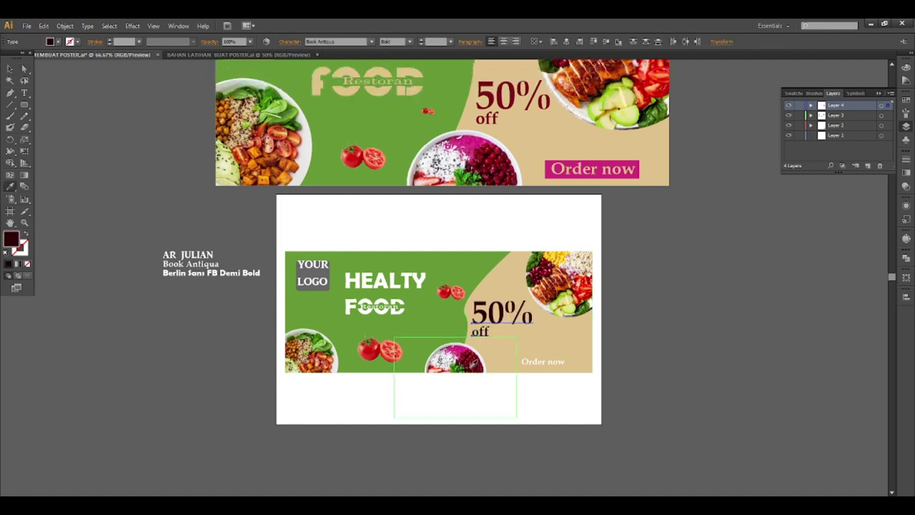
left_click(473, 358)
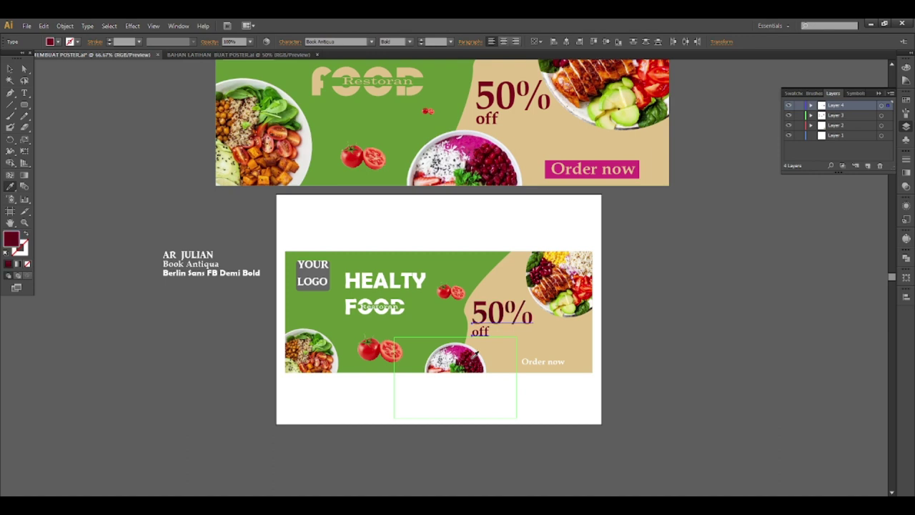
left_click(475, 355)
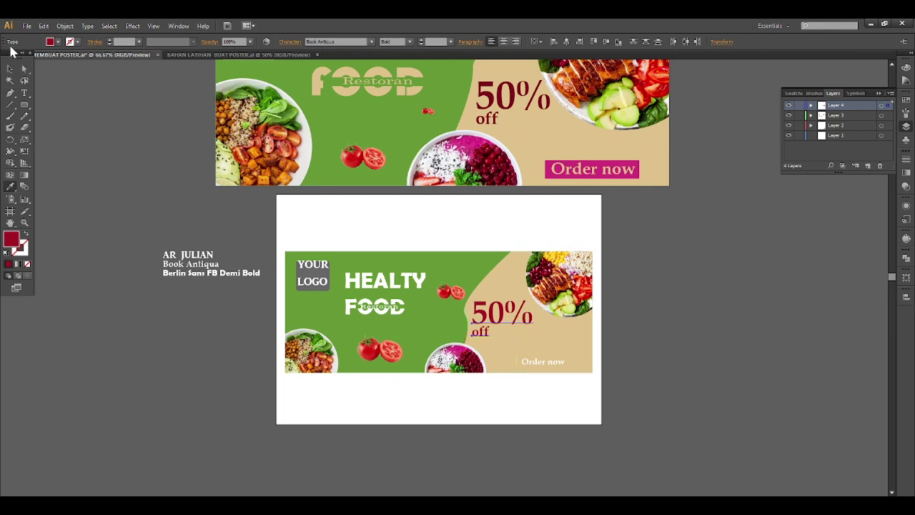
Step: Clear the selection and select the Restoran text over FOOD
left_click(23, 70)
left_click(187, 169)
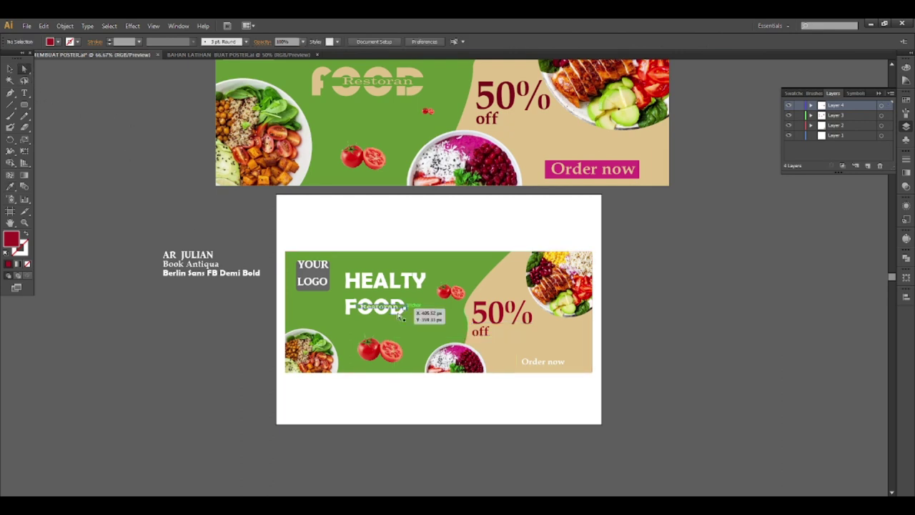
scroll(400, 317, "up", 3)
left_click(362, 295)
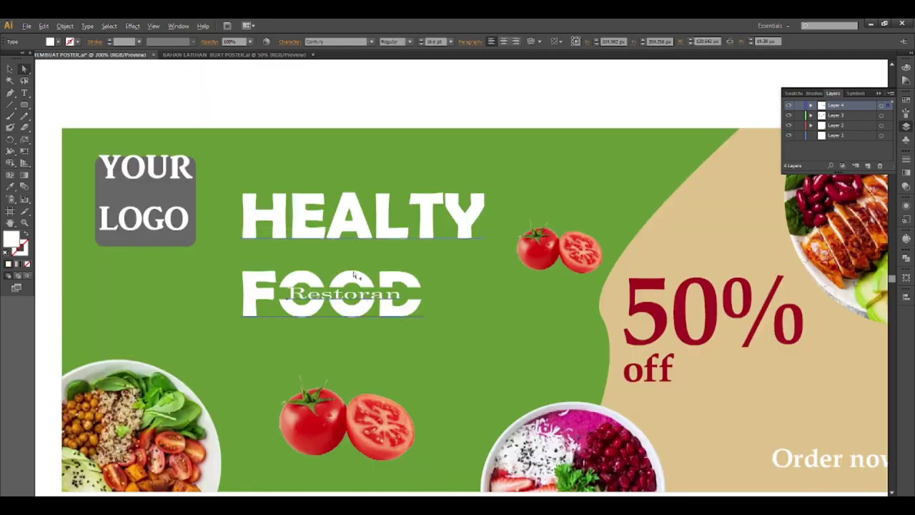
scroll(353, 275, "down", 3)
scroll(351, 268, "up", 1)
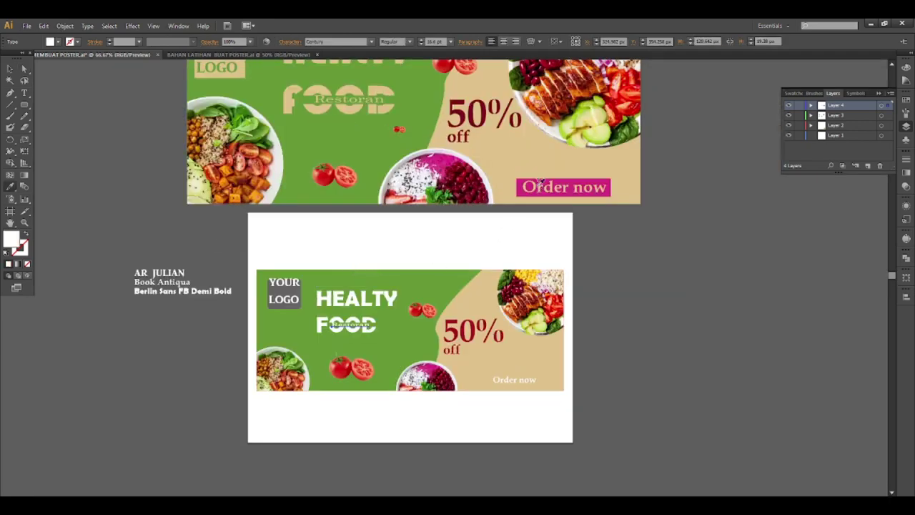
Step: Colour the Restoran text and the HEALTY FOOD headline beige with the Eyedropper
left_click(514, 151)
left_click(10, 69)
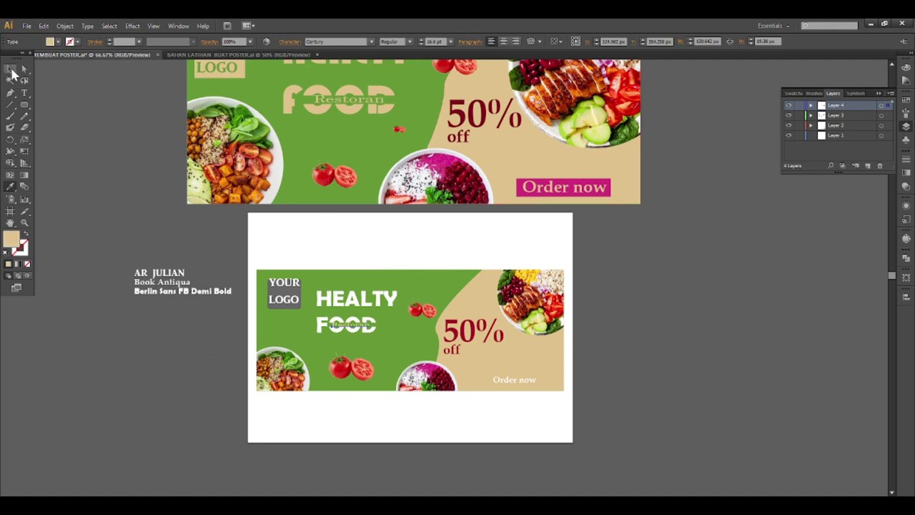
left_click(349, 302)
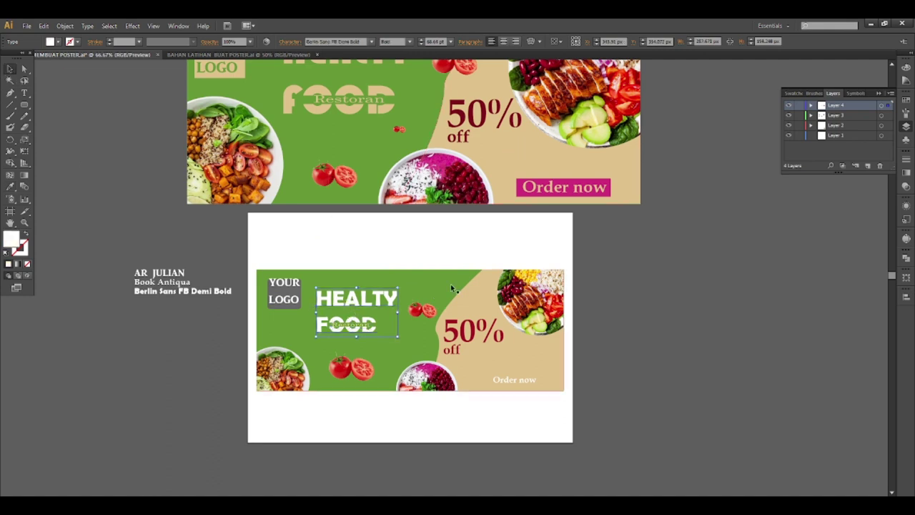
key("i")
left_click(497, 169)
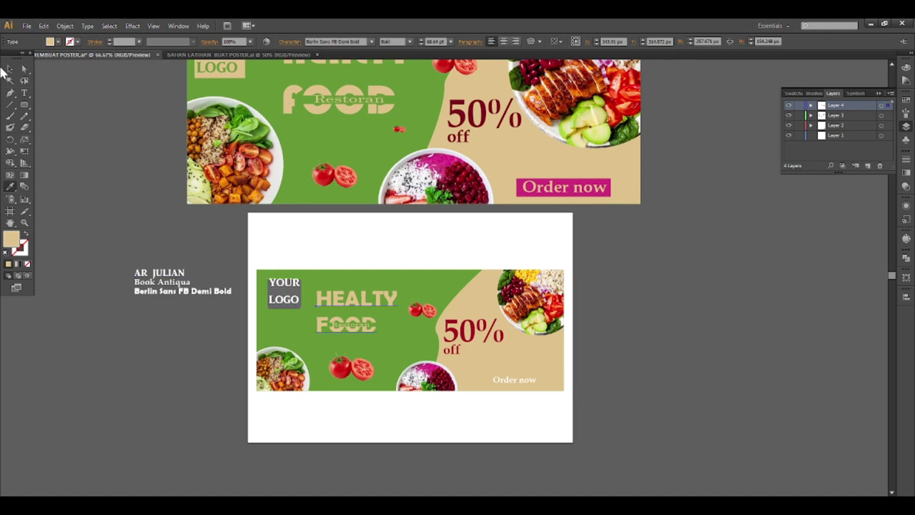
Step: Deselect the headline and select the YOUR LOGO text
left_click(10, 68)
left_click(208, 256)
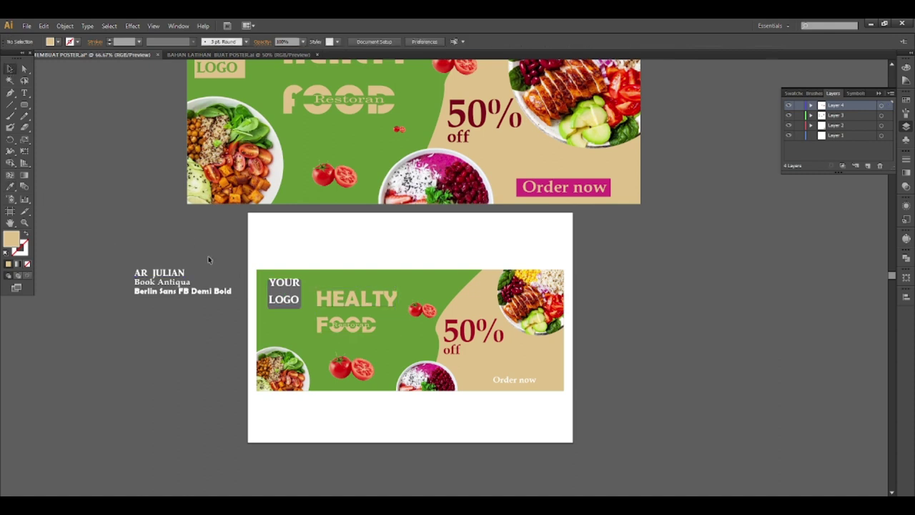
left_click(281, 304)
left_click(220, 313)
left_click(290, 307)
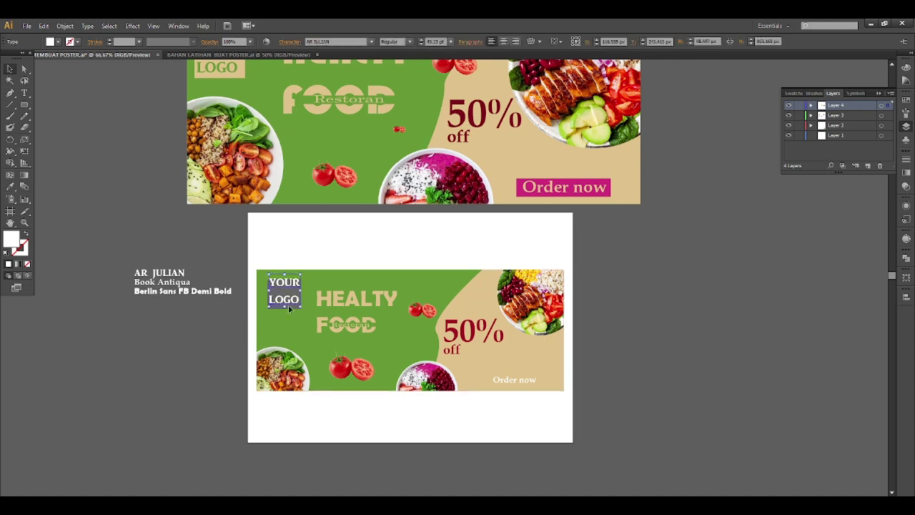
Step: Colour the YOUR LOGO text green, sampled from the banner background
key("i")
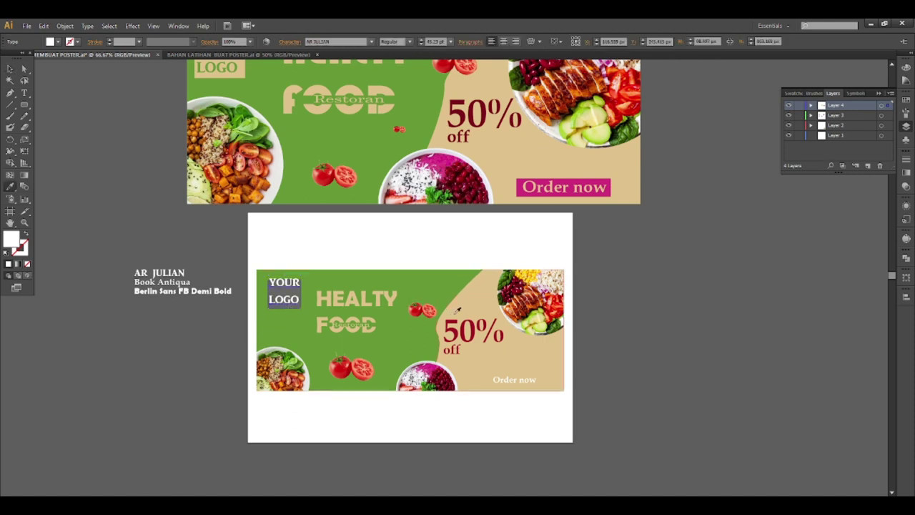
left_click(454, 294)
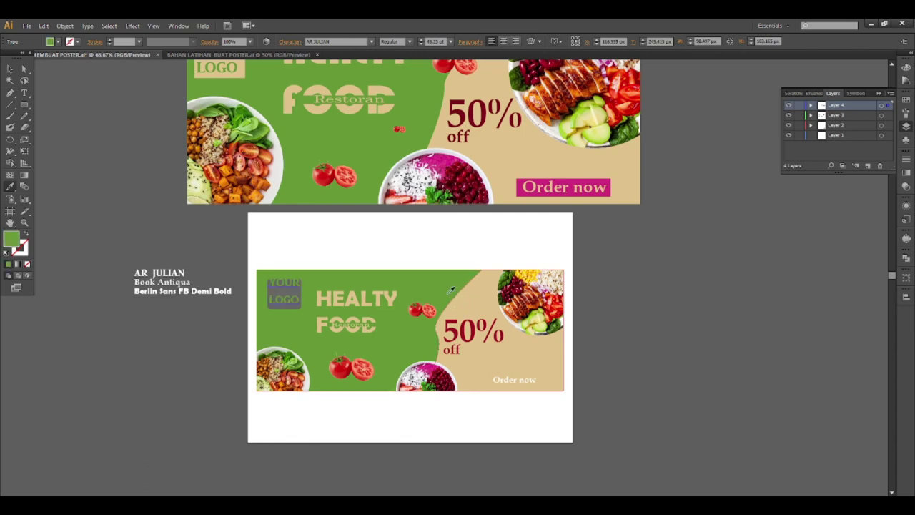
left_click(10, 69)
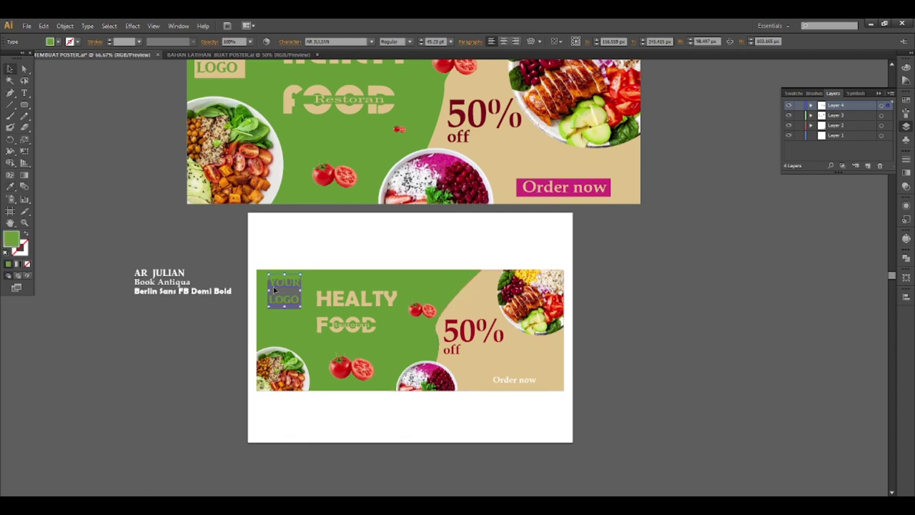
Step: Nudge the grey logo box up slightly using isolation mode
key("ctrl+plus")
key("ctrl+plus")
key("ctrl+plus")
left_click(183, 258)
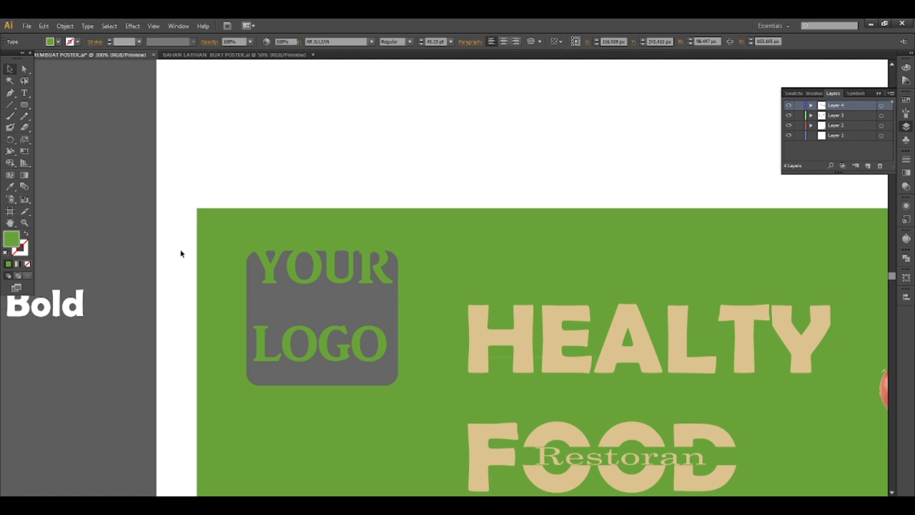
left_click(308, 278)
double_click(308, 308)
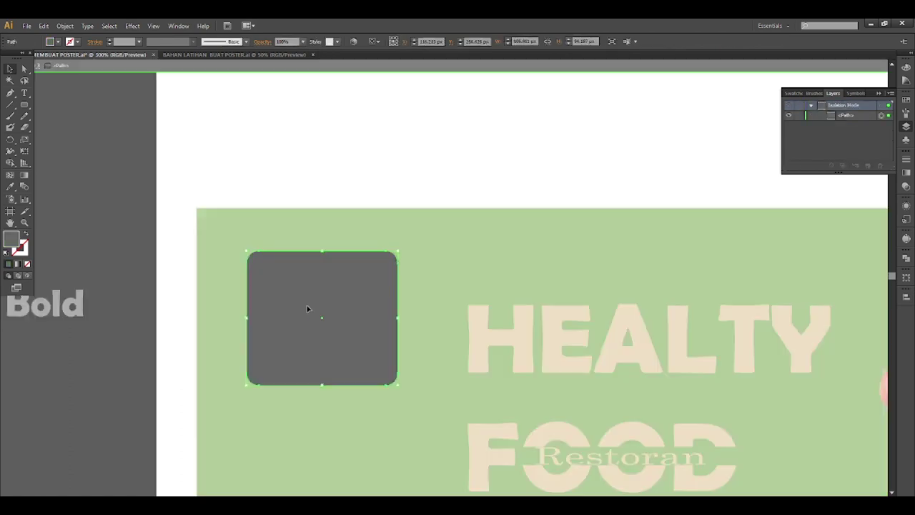
left_click_drag(307, 313, 308, 308)
double_click(132, 225)
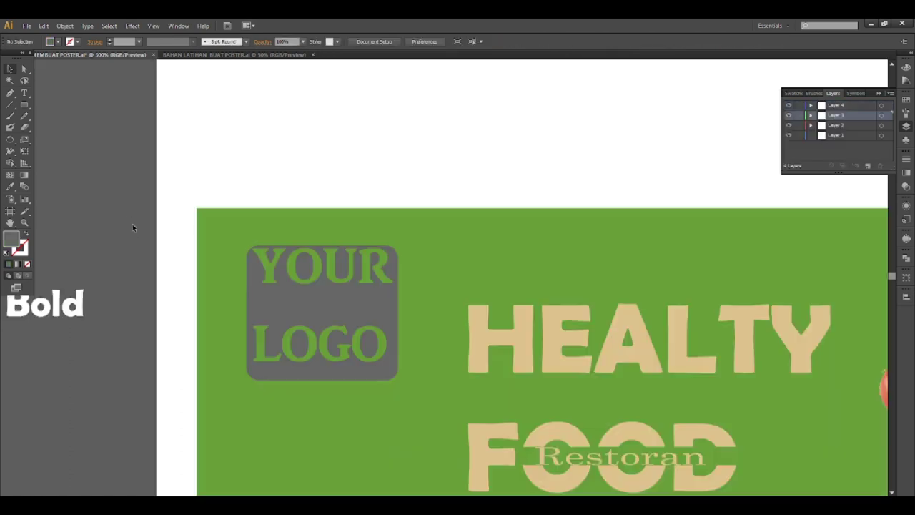
double_click(298, 307)
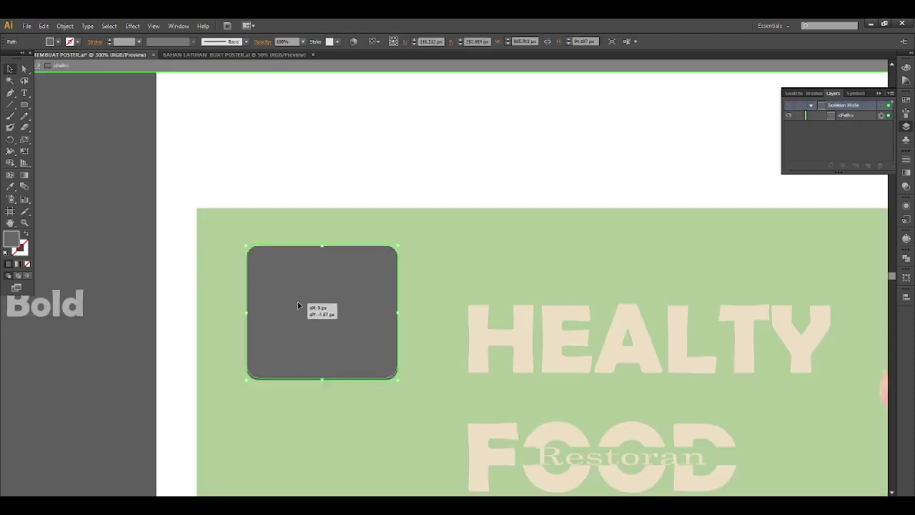
left_click_drag(298, 308, 297, 299)
double_click(106, 231)
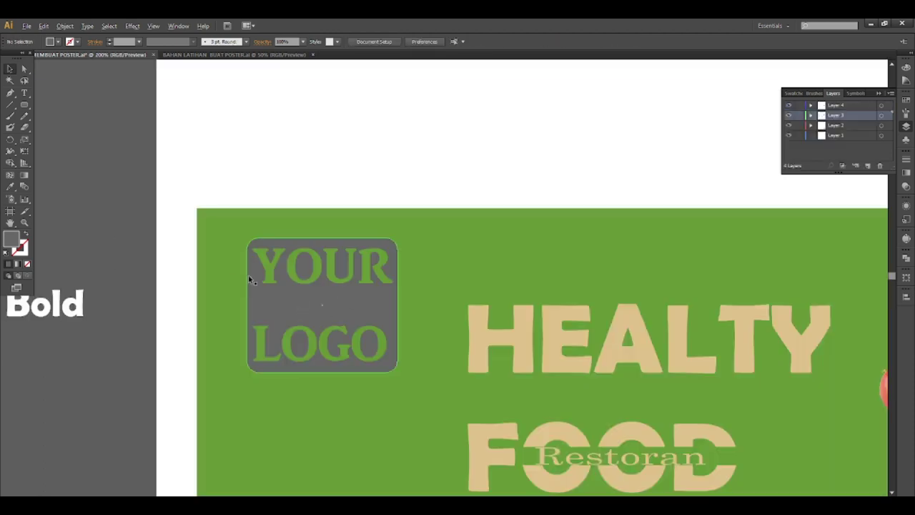
Step: Fill the logo box with the banner's beige using the Eyedropper
scroll(262, 291, "down", 2)
left_click(265, 293)
left_click(244, 311)
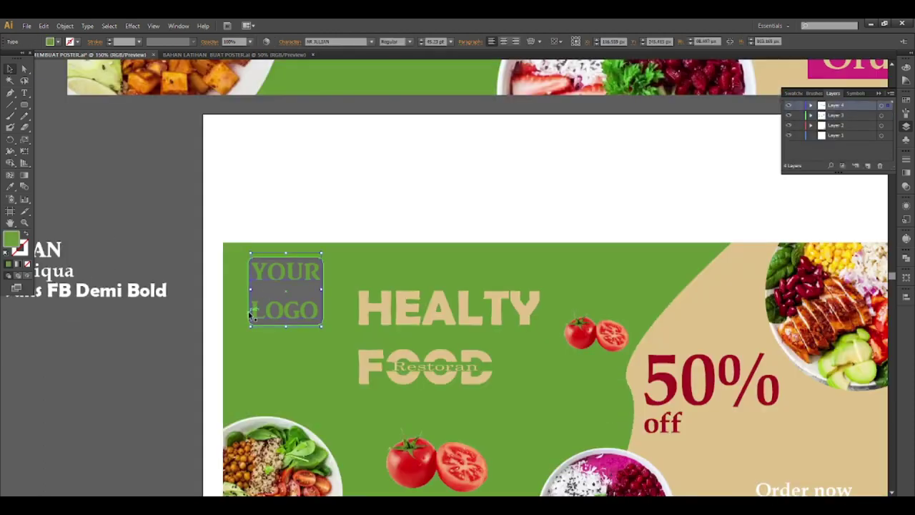
scroll(243, 312, "down", 1)
scroll(243, 312, "down", 3)
key("i")
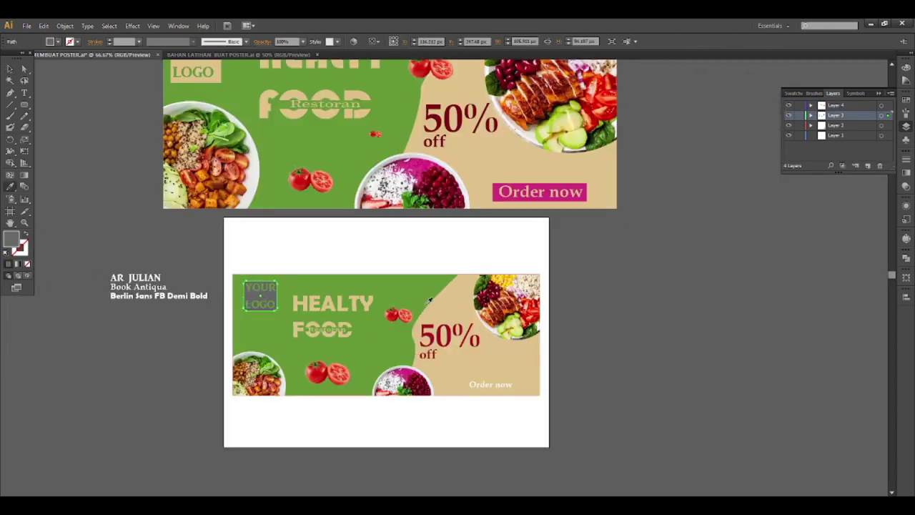
left_click(463, 323)
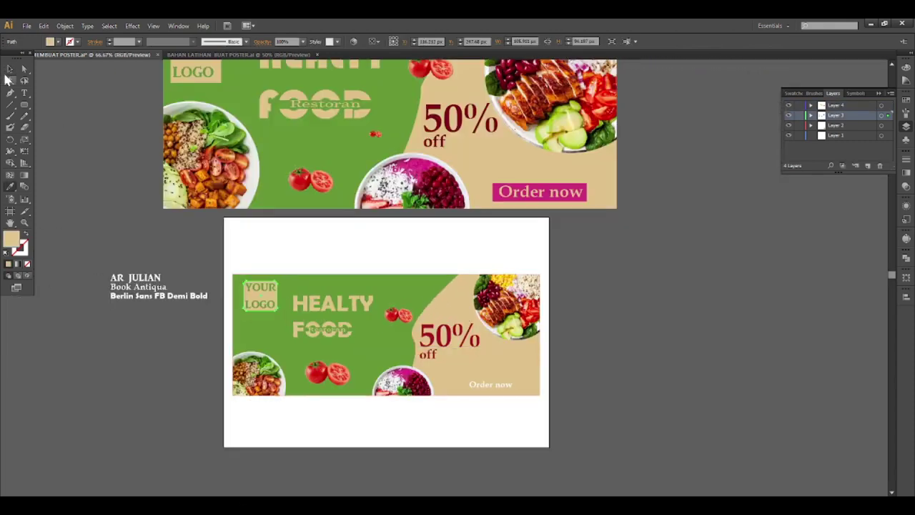
left_click(10, 69)
left_click(168, 260)
Step: Zoom in and drag the Order now text slightly lower near the bottom-right corner
scroll(300, 317, "down", 2)
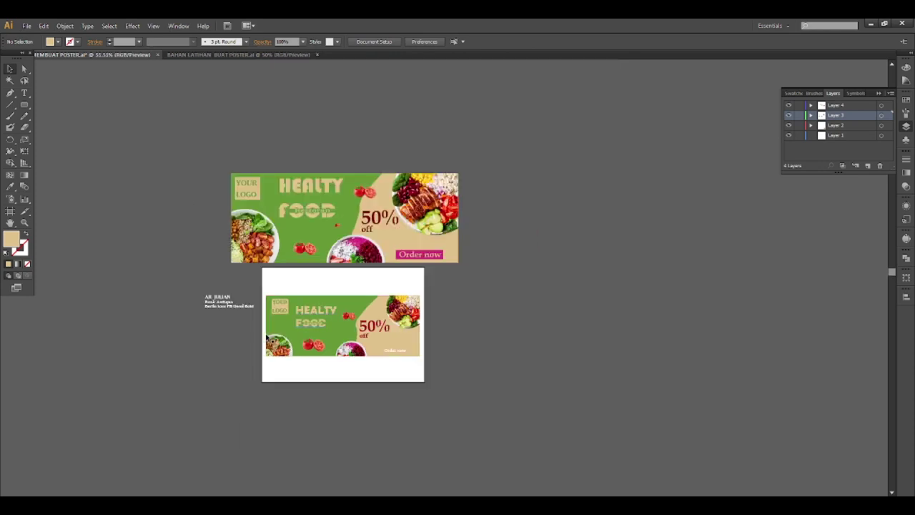
scroll(337, 348, "up", 3)
scroll(510, 371, "up", 1)
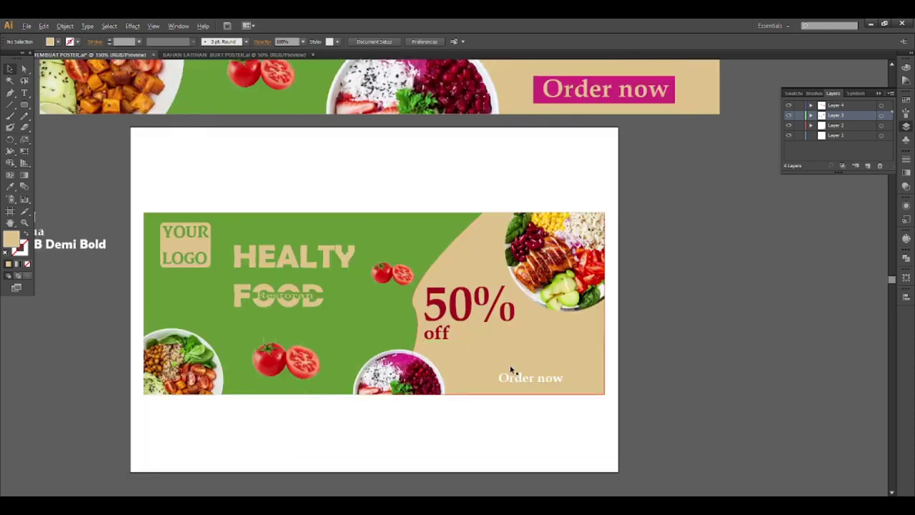
scroll(510, 372, "up", 2)
scroll(553, 401, "up", 1)
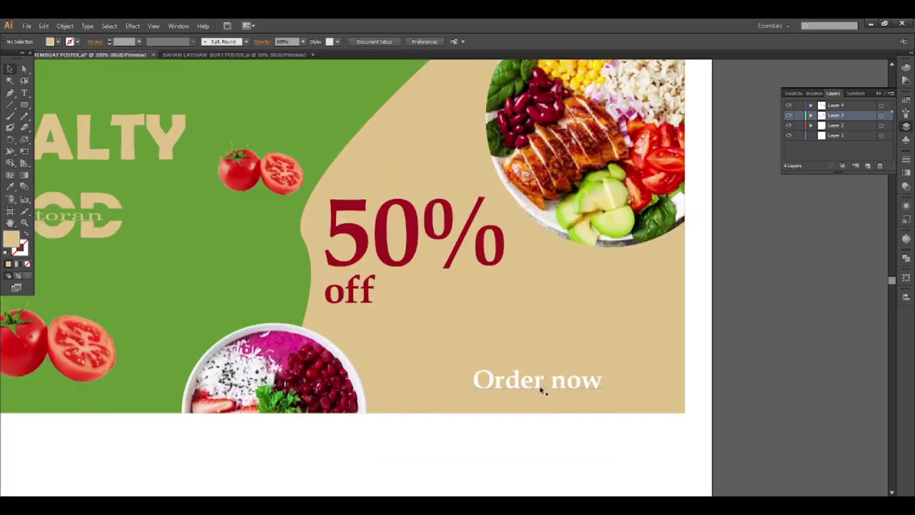
left_click_drag(540, 393, 540, 402)
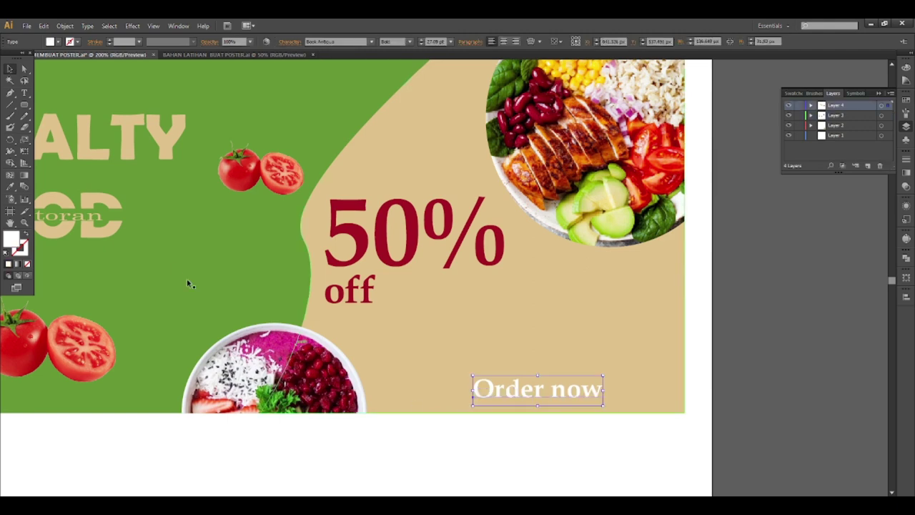
left_click(24, 104)
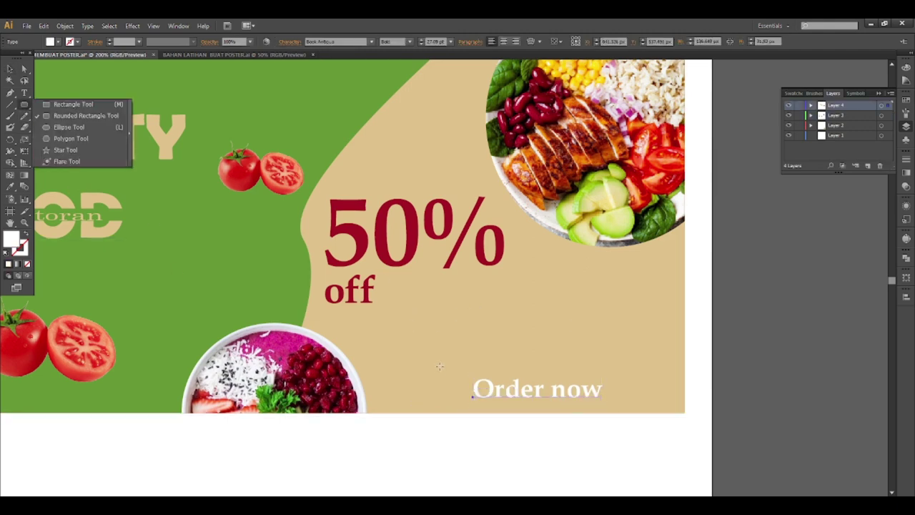
Step: Draw a rounded rectangle, place it on Layer 3, and fill it with the 50% off red
left_click_drag(442, 362, 623, 408)
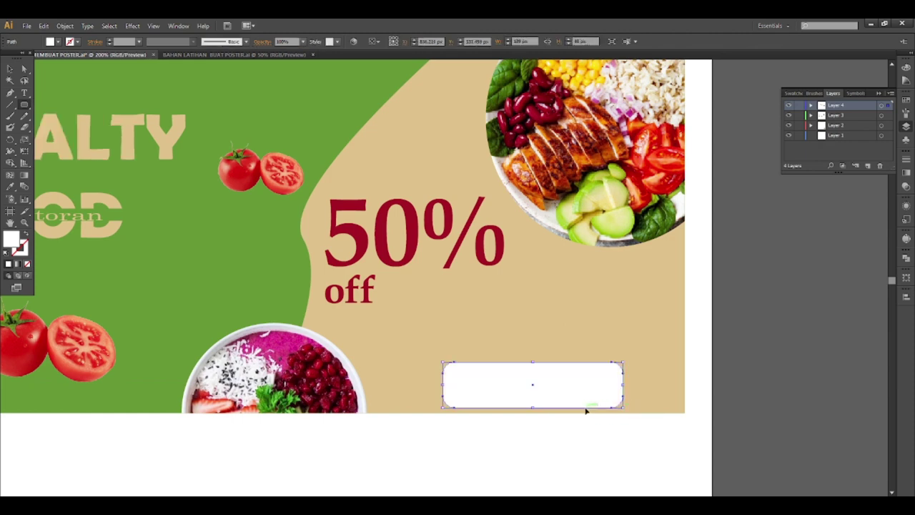
key("ctrl+z")
left_click(10, 69)
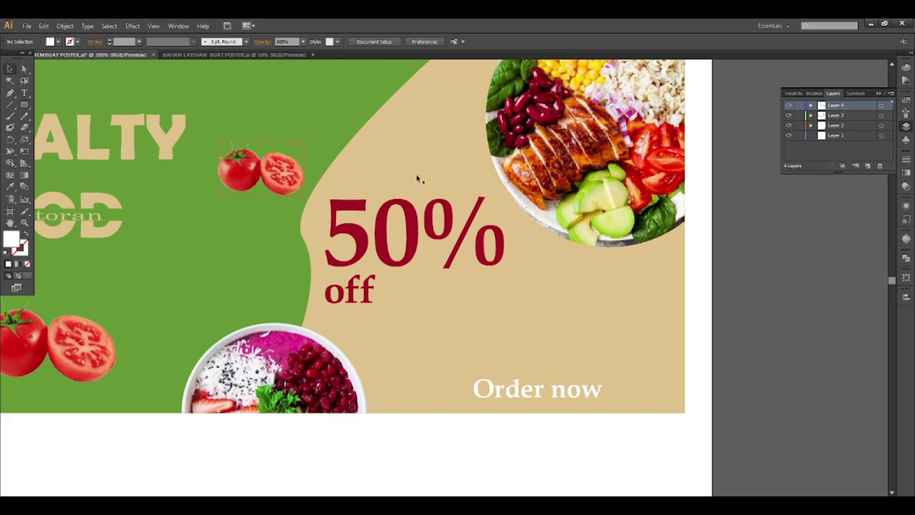
left_click(833, 115)
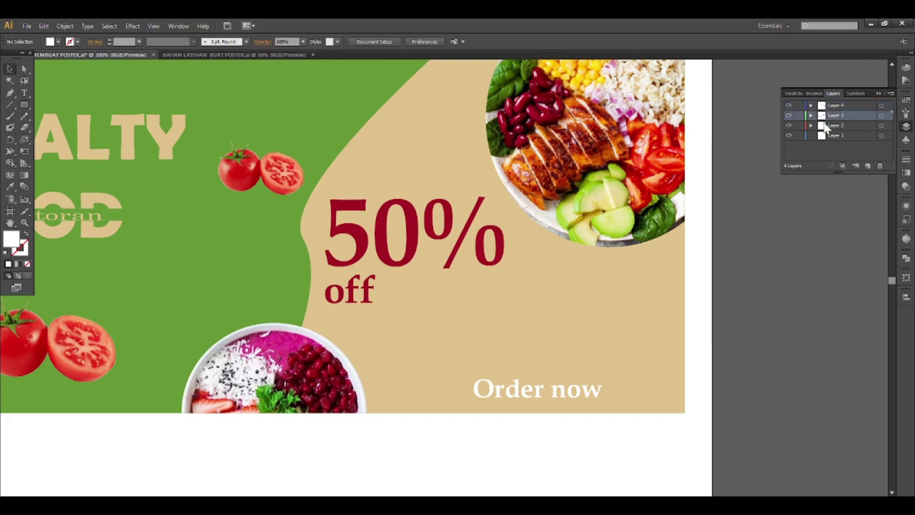
key("ctrl+f")
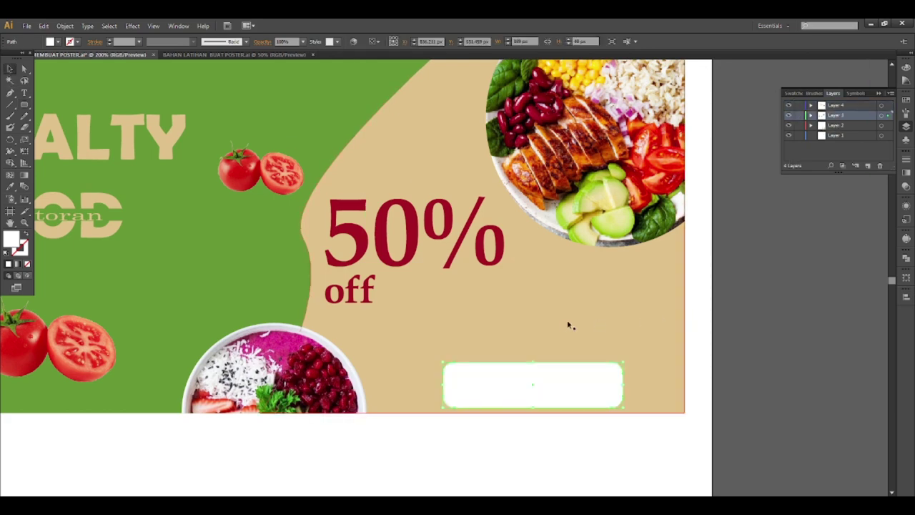
key("i")
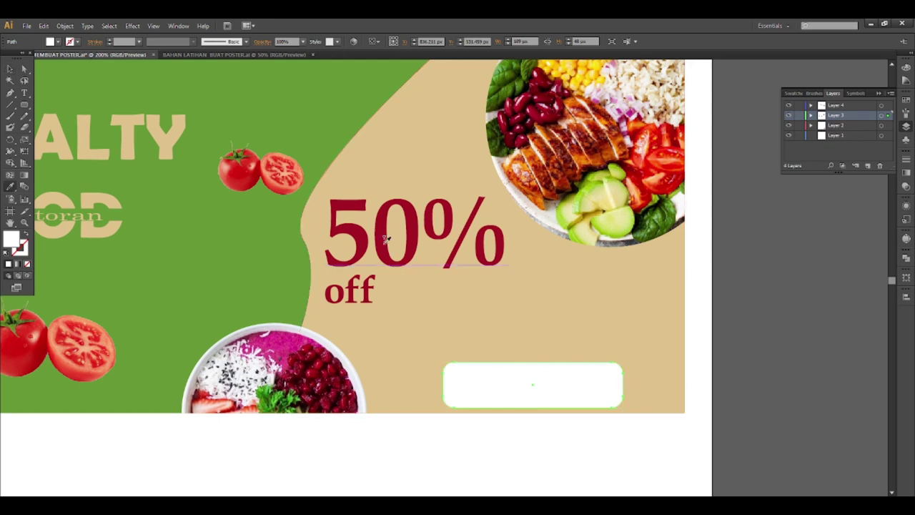
left_click(386, 239)
Step: Center the Order now text on the button and enlarge it to about 32 pt
left_click(10, 68)
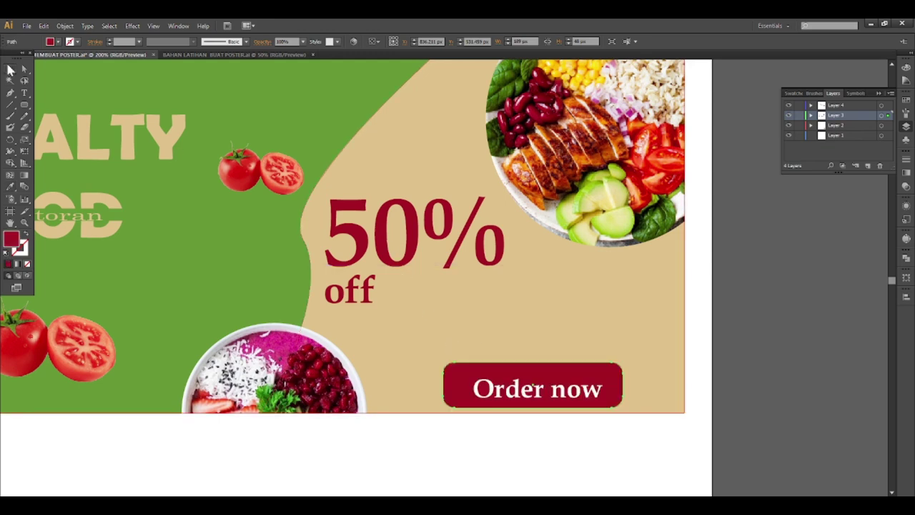
left_click_drag(544, 392, 540, 389)
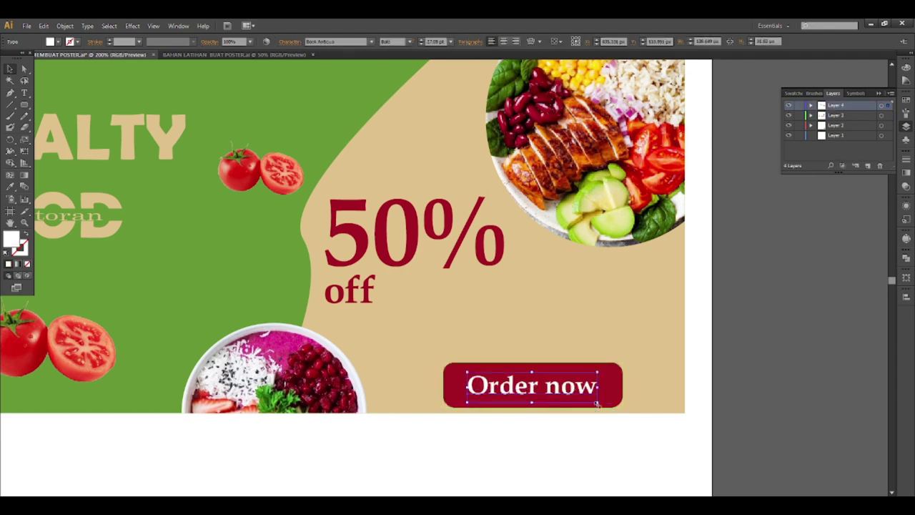
left_click_drag(600, 404, 610, 405)
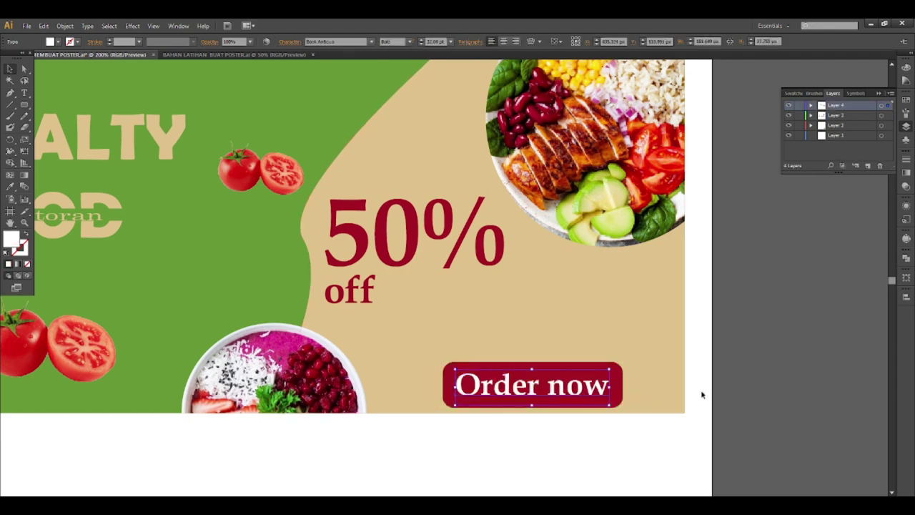
left_click(748, 369)
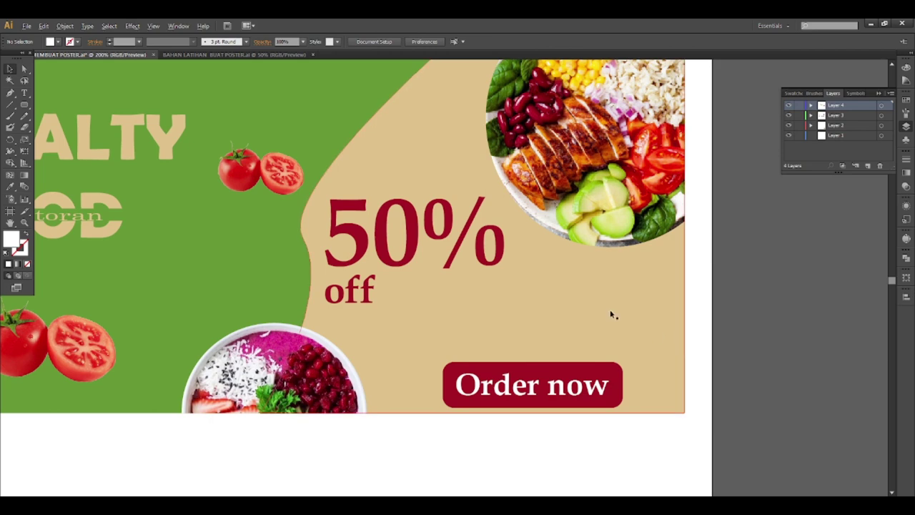
scroll(611, 313, "down", 1)
scroll(609, 309, "down", 1)
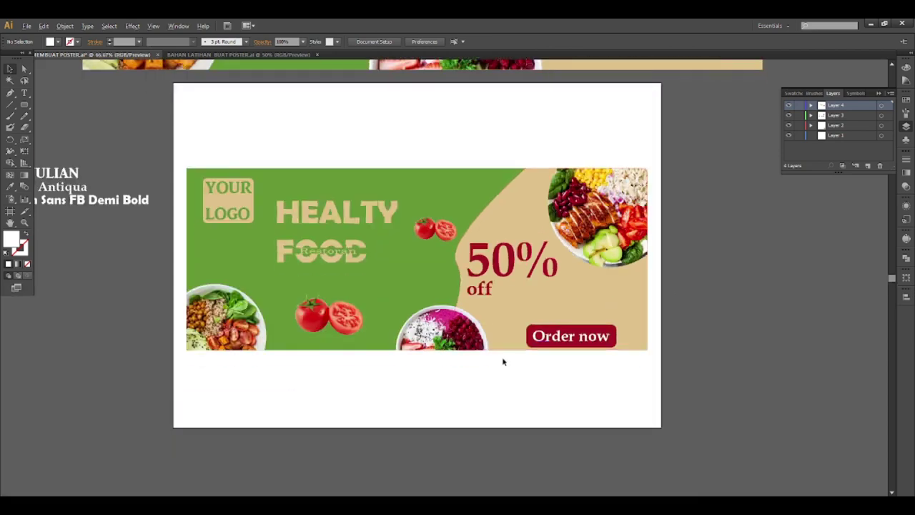
Step: Move the Berlin Sans FB Demi Bold note left and shift and scale the banner up
scroll(502, 359, "down", 1)
left_click_drag(205, 256, 117, 244)
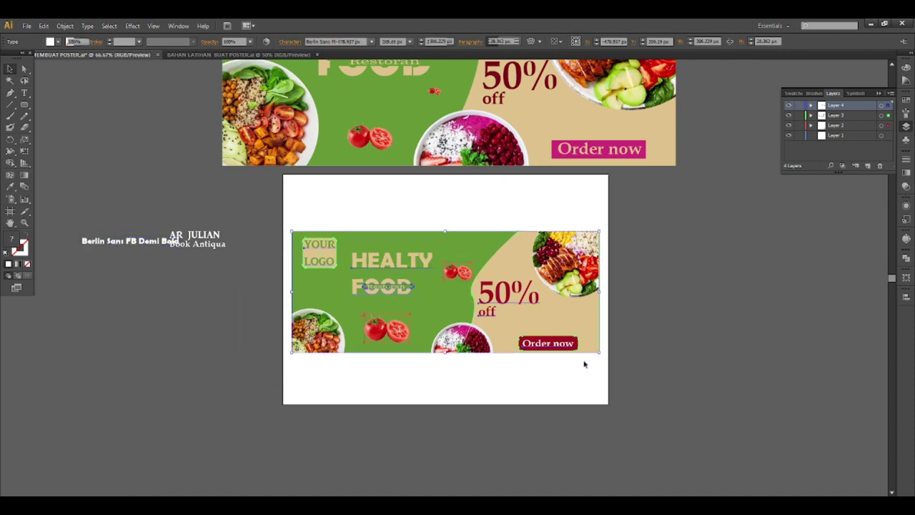
left_click_drag(506, 325, 506, 308)
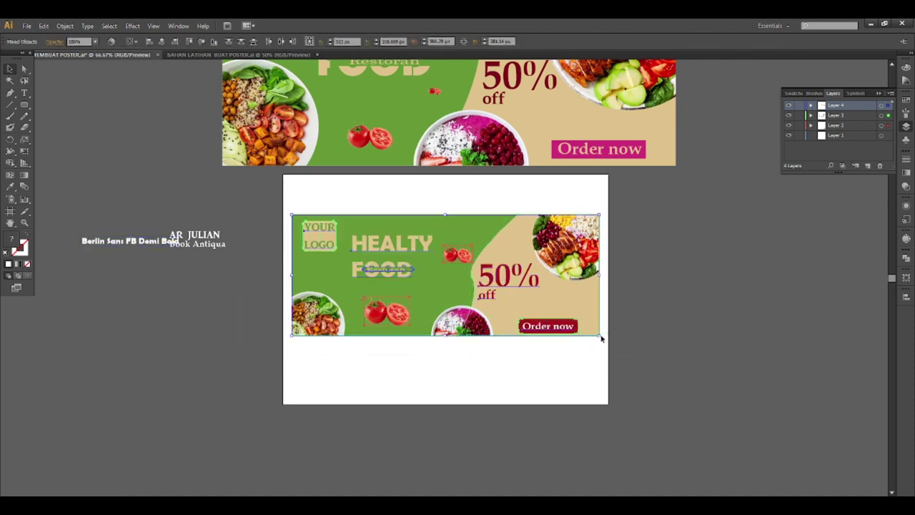
left_click_drag(600, 337, 629, 348)
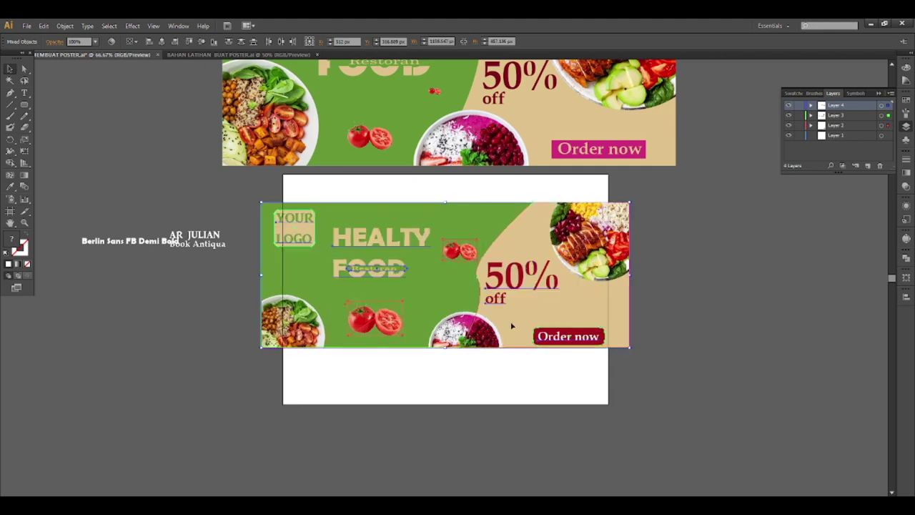
left_click_drag(511, 326, 511, 310)
left_click(515, 367)
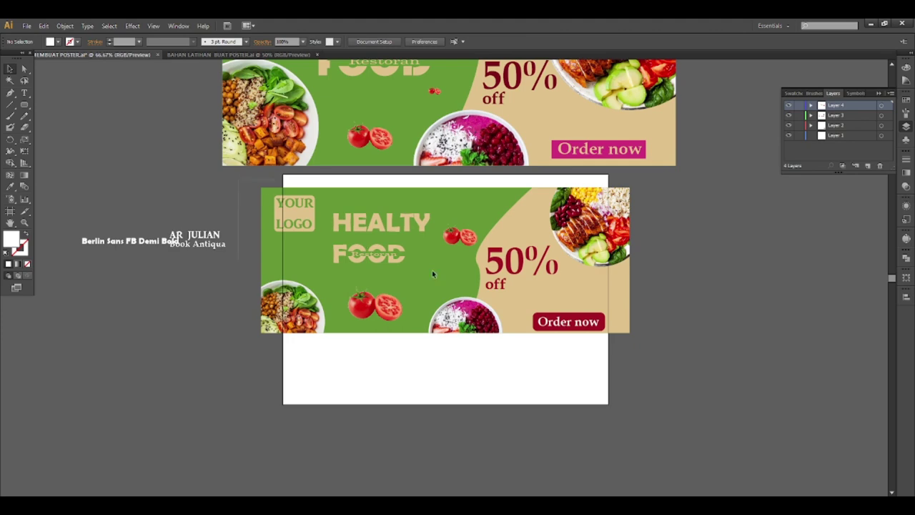
Step: Marquee-select the whole lower banner, then deselect and zoom to review the artboard
mouse_move(239, 178)
left_mouse_down()
mouse_move(631, 332)
mouse_move(599, 321)
left_mouse_up()
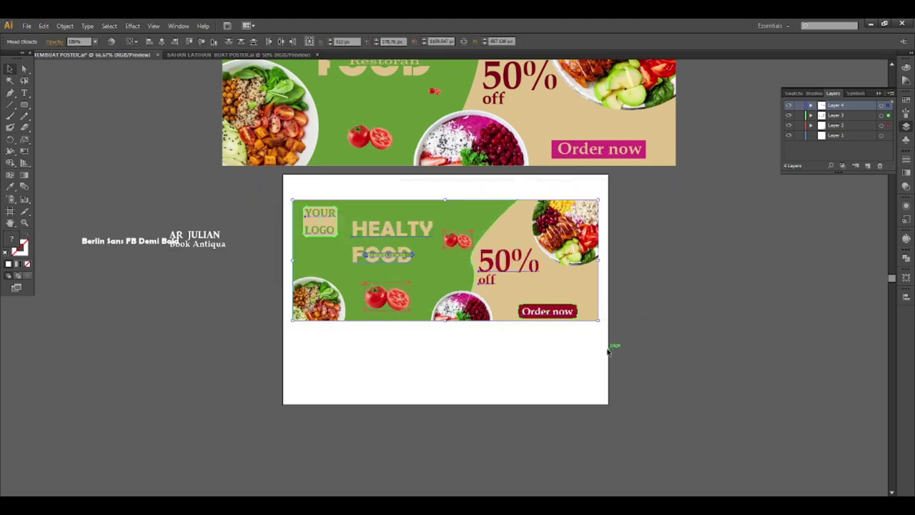
left_click(522, 367)
scroll(381, 348, "up", 2)
scroll(382, 348, "up", 3)
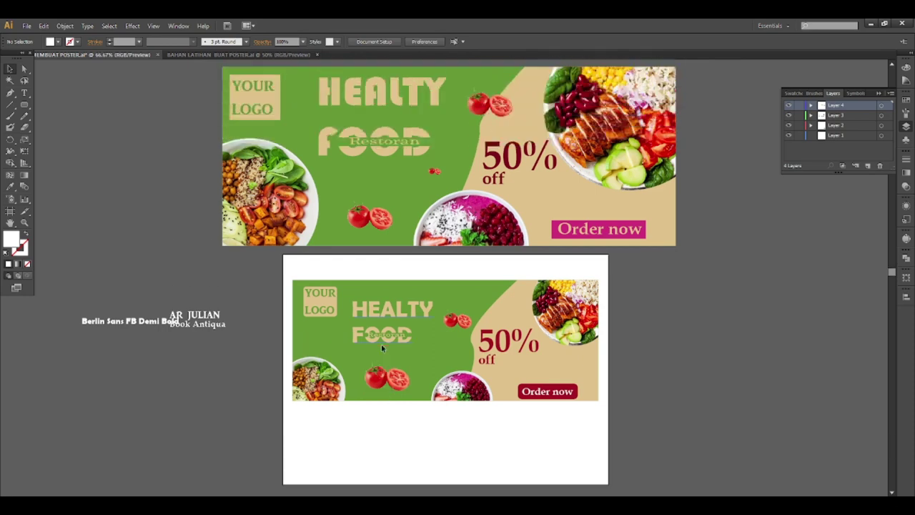
scroll(560, 405, "up", 2)
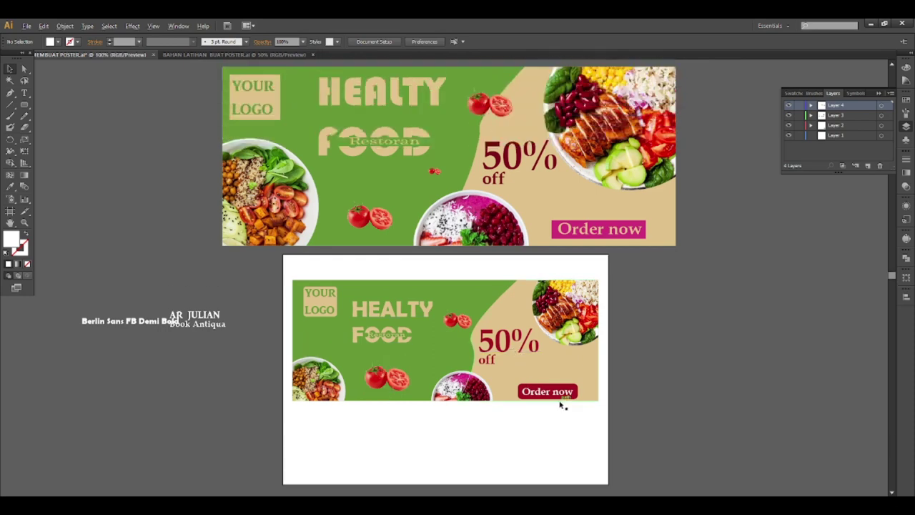
scroll(559, 405, "down", 2)
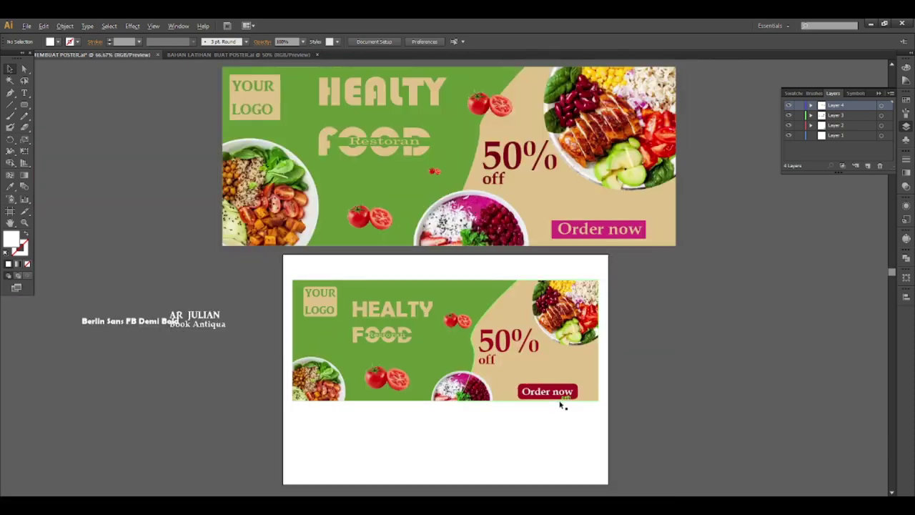
scroll(560, 405, "up", 1)
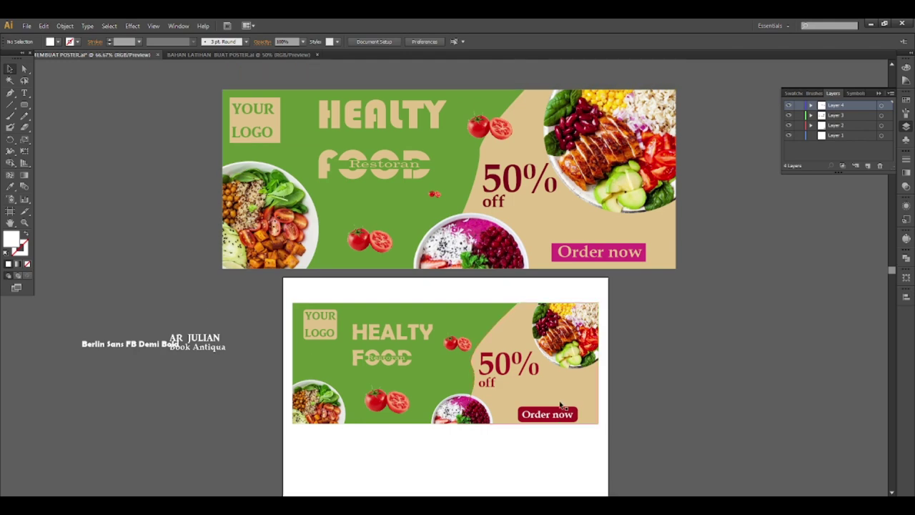